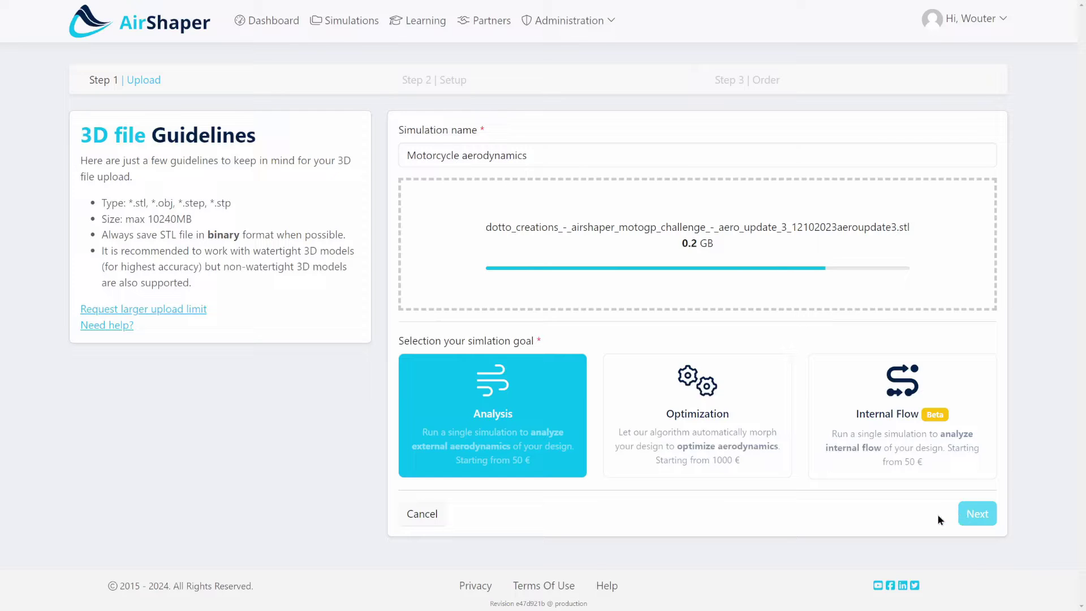
Continue from the upload to the simulation setup and view the motorcycle model from the front
click(978, 514)
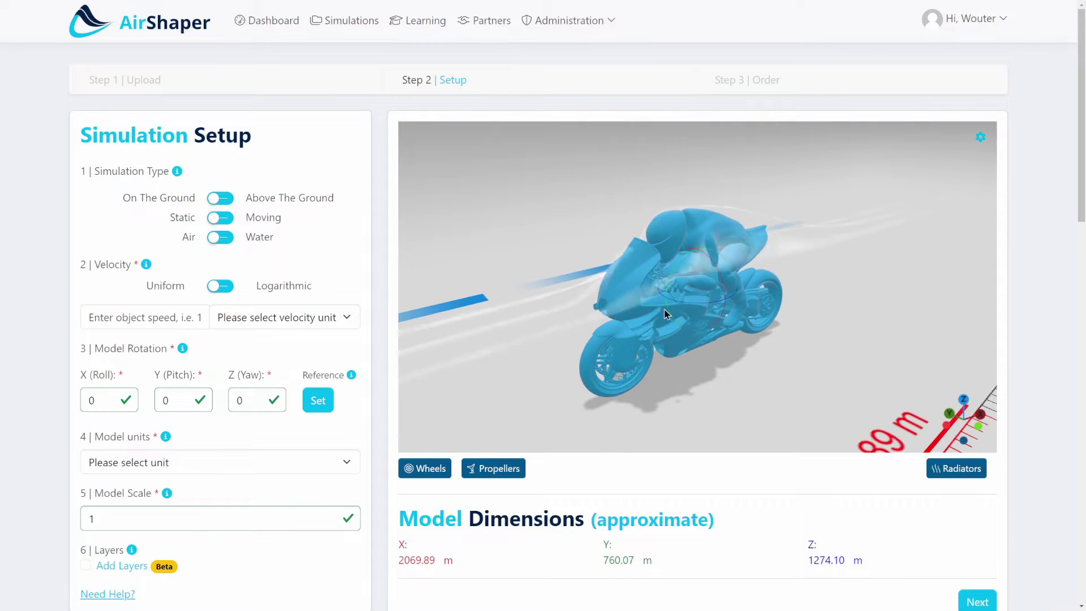
mouse_move(697, 309)
mouse_down()
mouse_move(772, 309)
mouse_move(702, 294)
mouse_move(713, 326)
mouse_move(695, 327)
mouse_up()
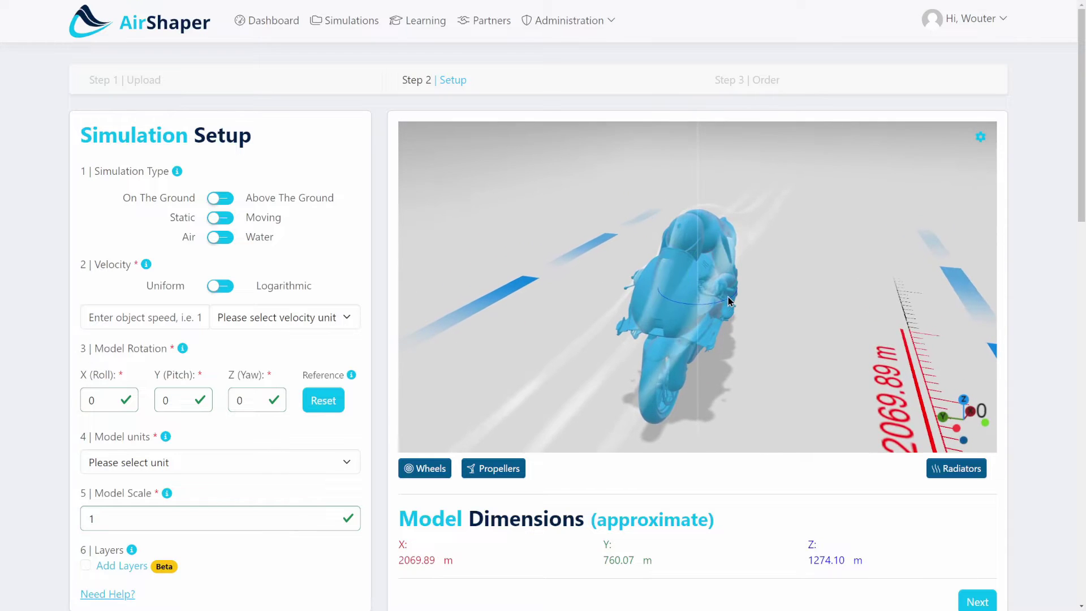
mouse_move(717, 308)
mouse_down()
mouse_move(730, 311)
mouse_move(718, 311)
mouse_up()
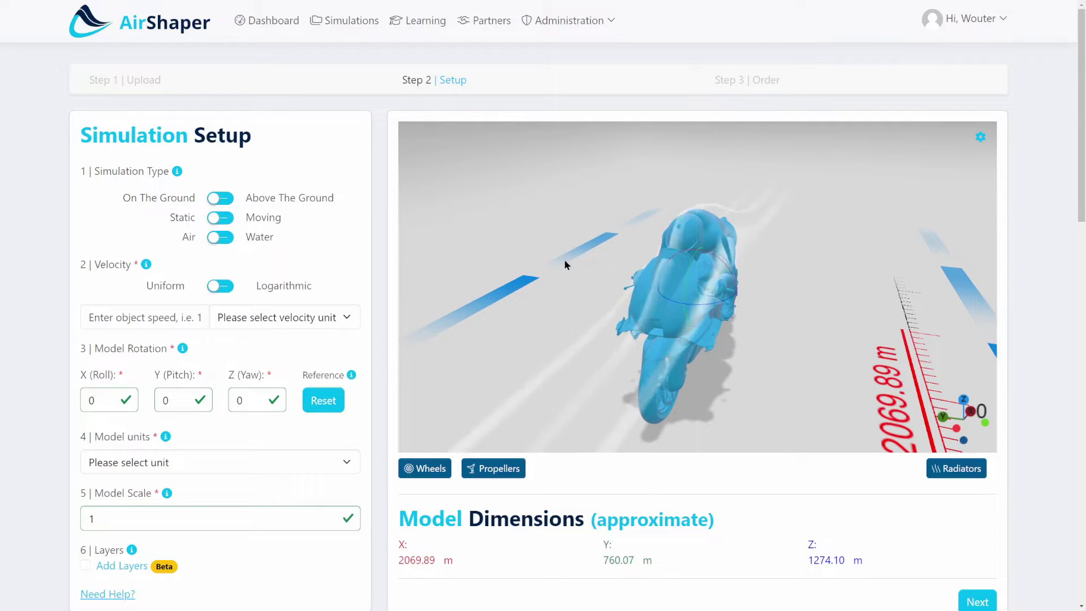
Try the above-the-ground option, restore on the ground, and set the simulation type to moving
click(221, 199)
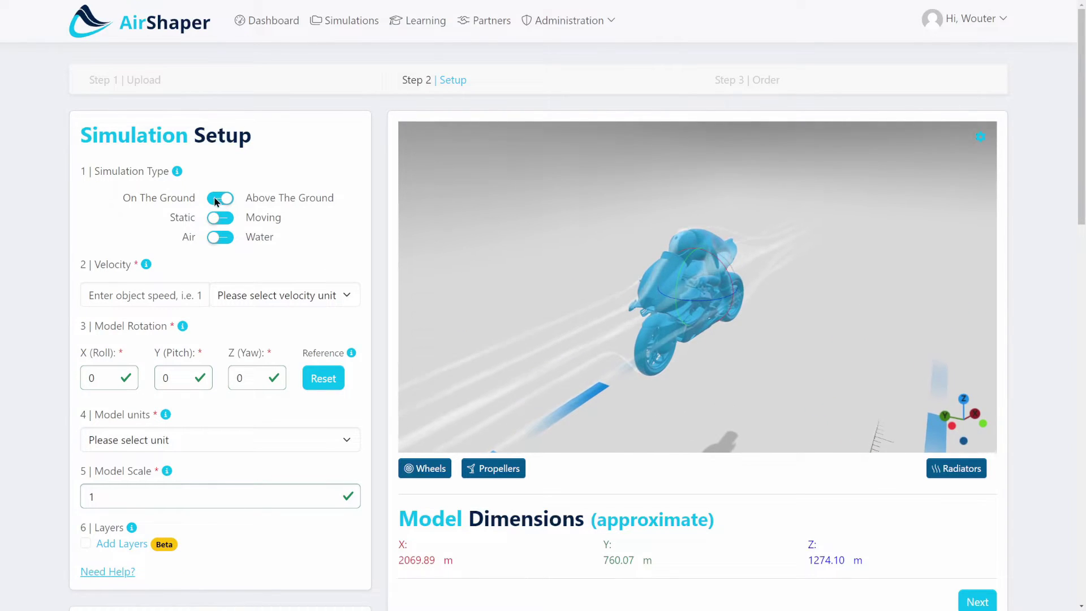
click(220, 202)
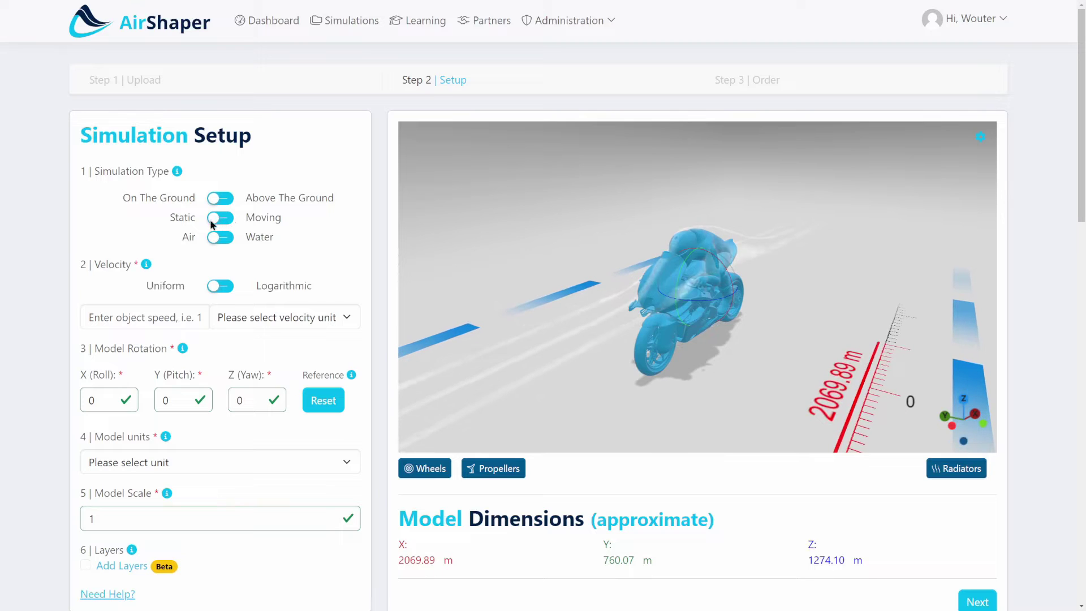
click(227, 221)
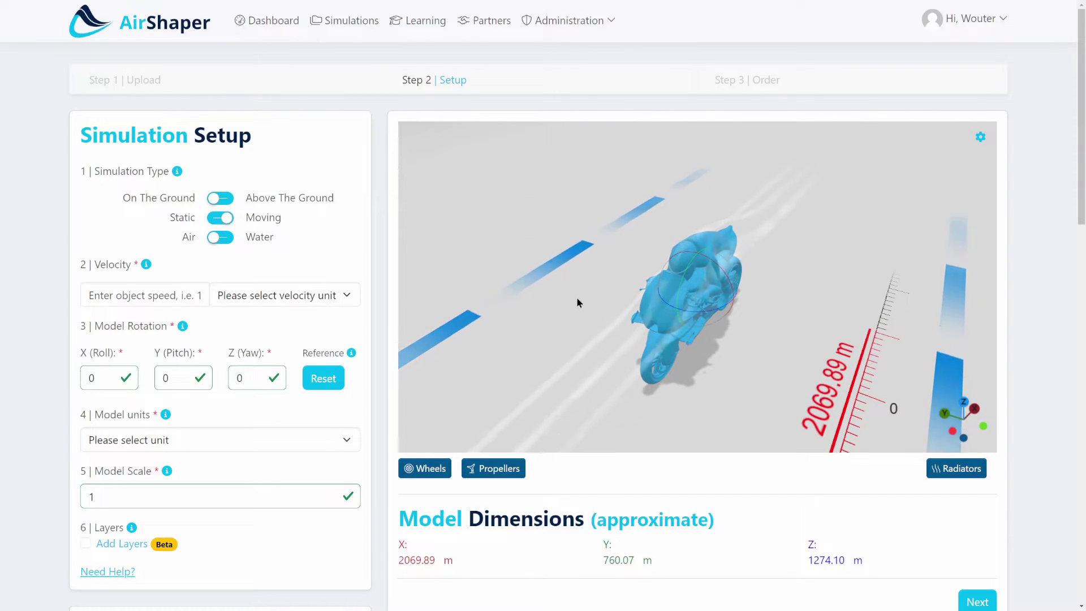
mouse_move(806, 362)
mouse_down()
mouse_move(834, 310)
mouse_move(791, 345)
mouse_move(821, 362)
mouse_up()
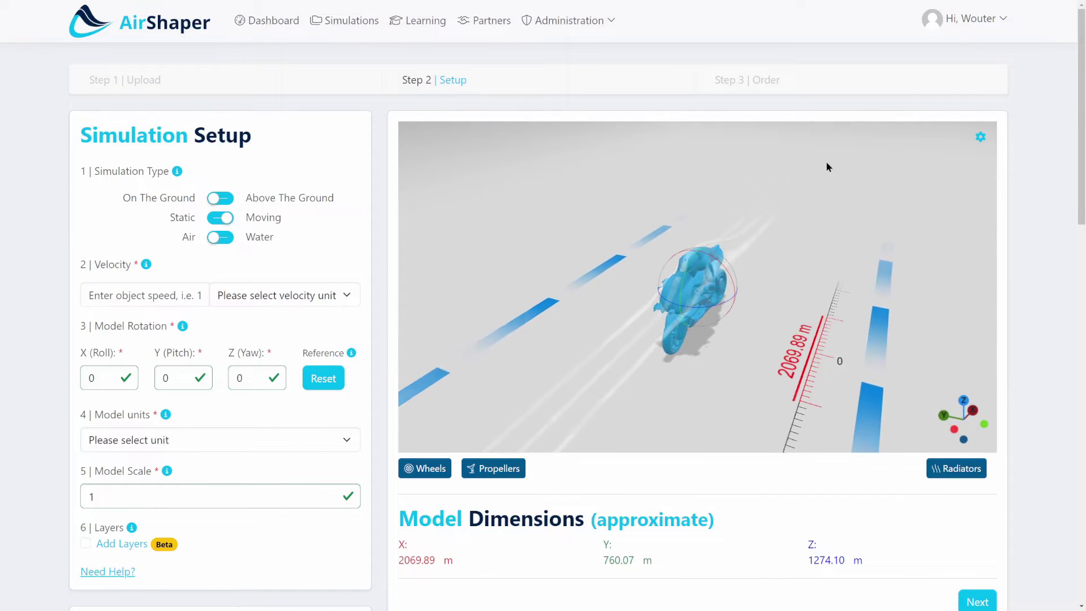
drag(756, 362, 622, 340)
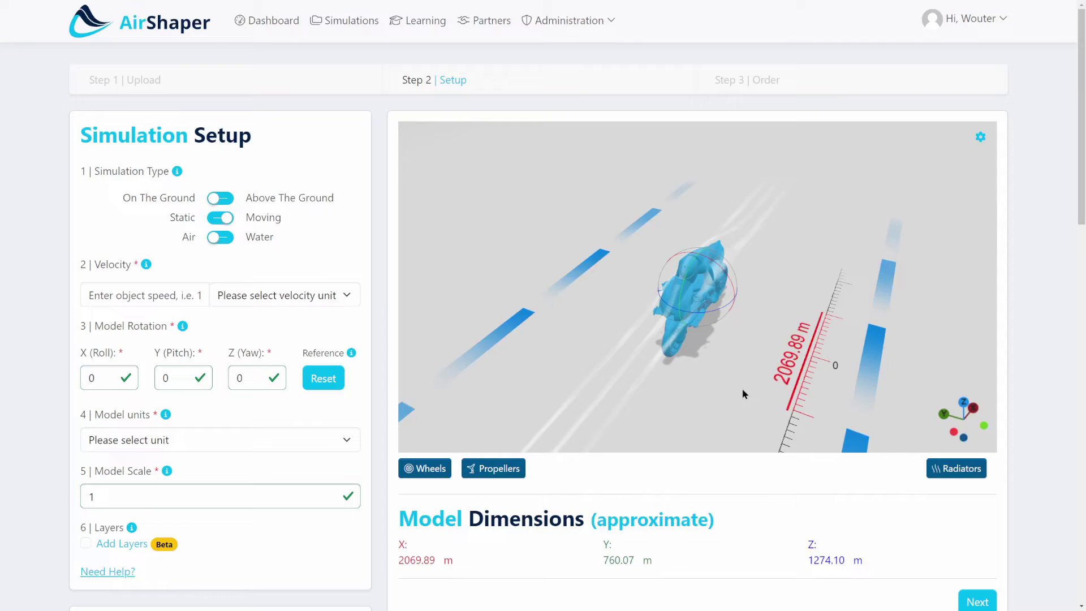
Set the motorcycle's velocity to 250 kilometers per hour
click(276, 301)
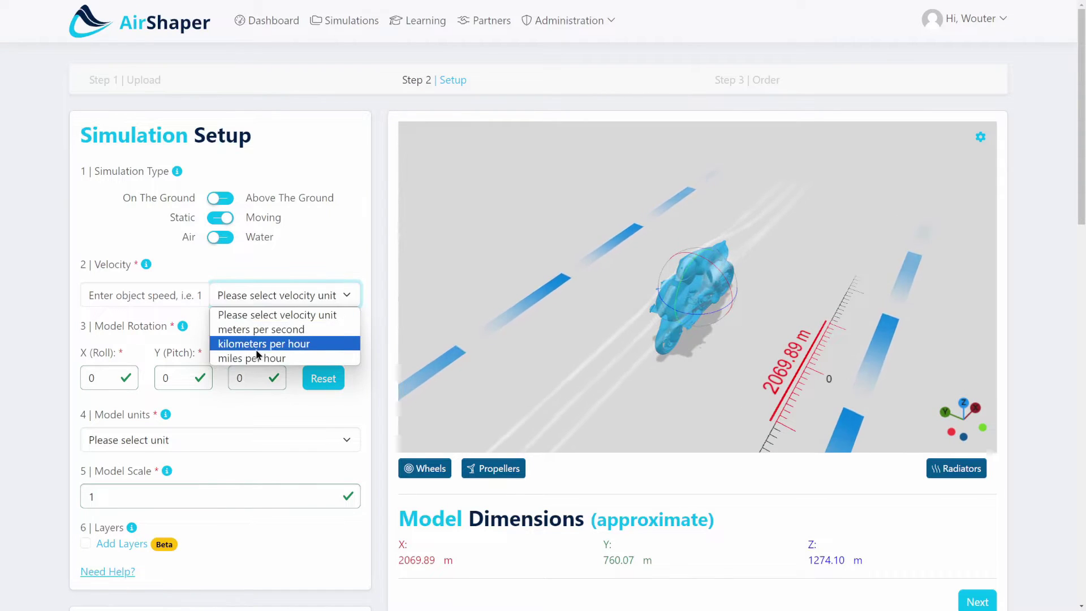
click(264, 343)
click(152, 297)
text(250)
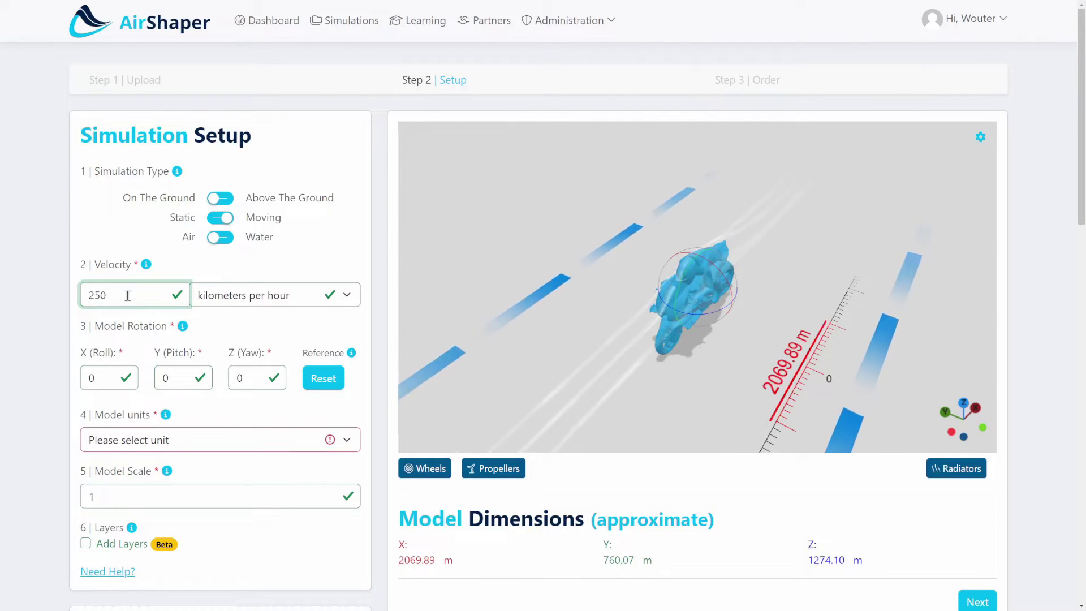
Replace the velocity value with 150, and finally with 100
drag(128, 294, 68, 304)
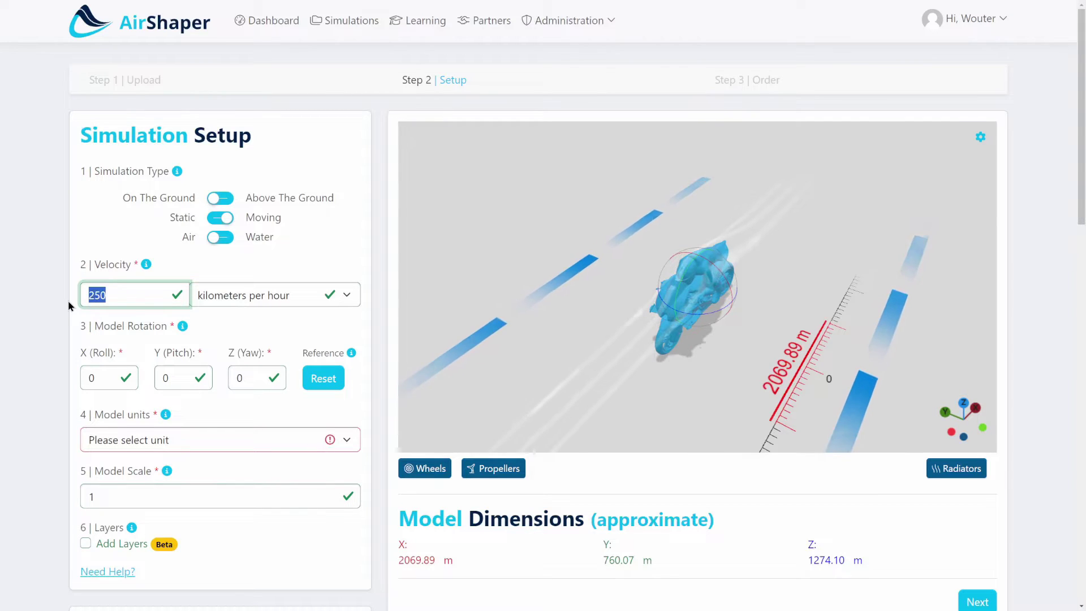
text(150)
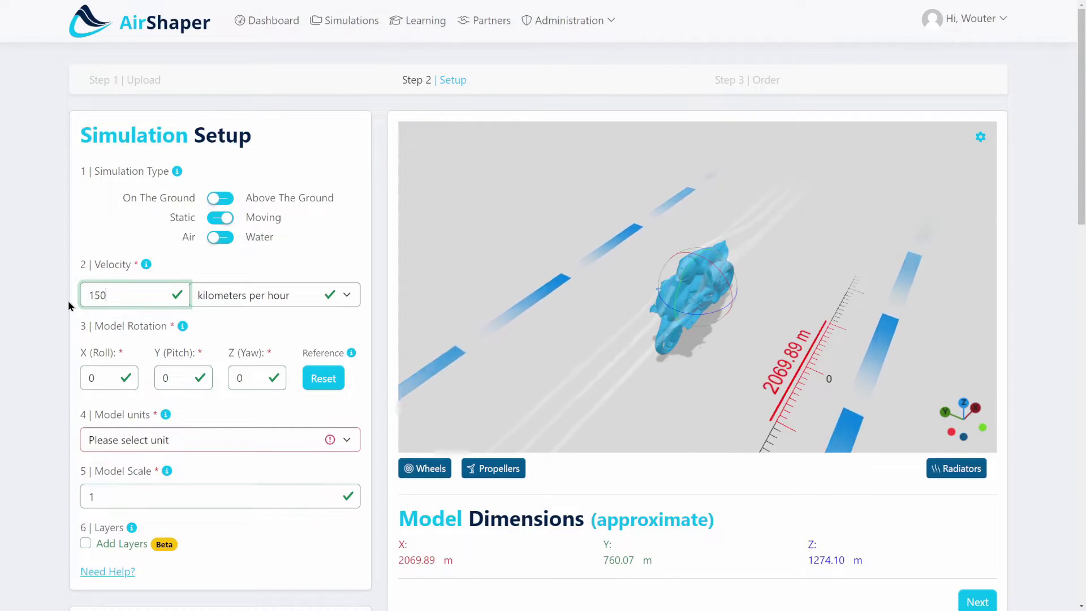
key(BackSpace)
key(BackSpace)
key(BackSpace)
text(100)
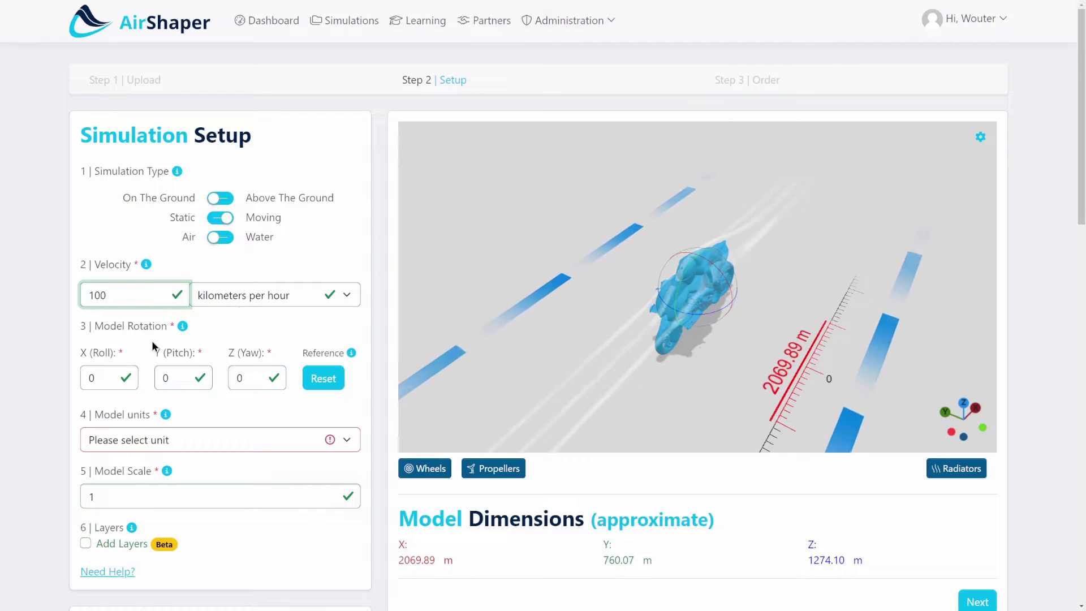
Set the model units to mm and accept the automatically preselected wheels
click(149, 444)
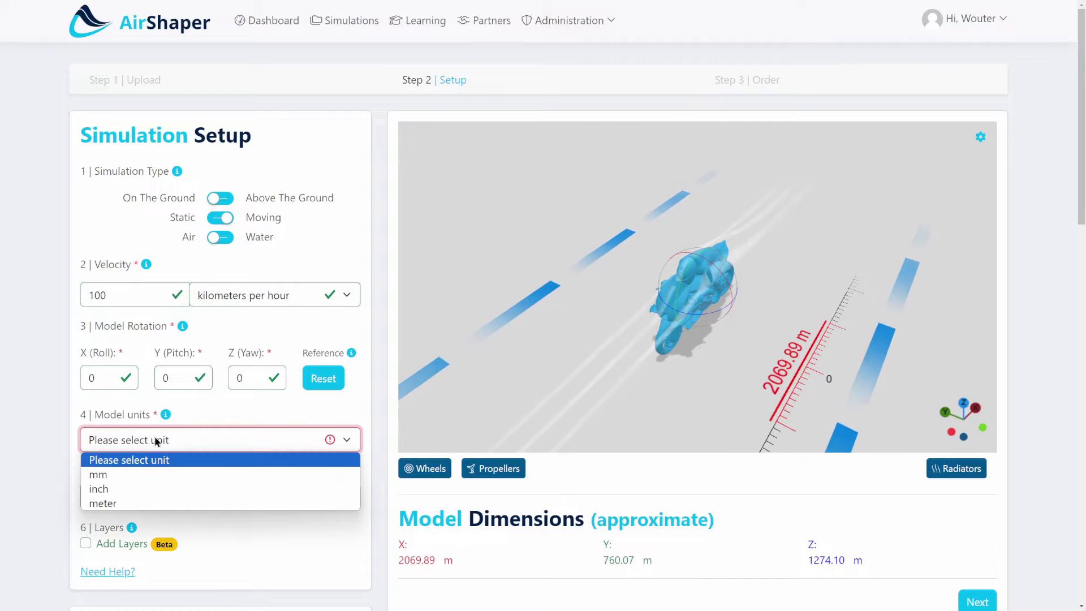
click(102, 475)
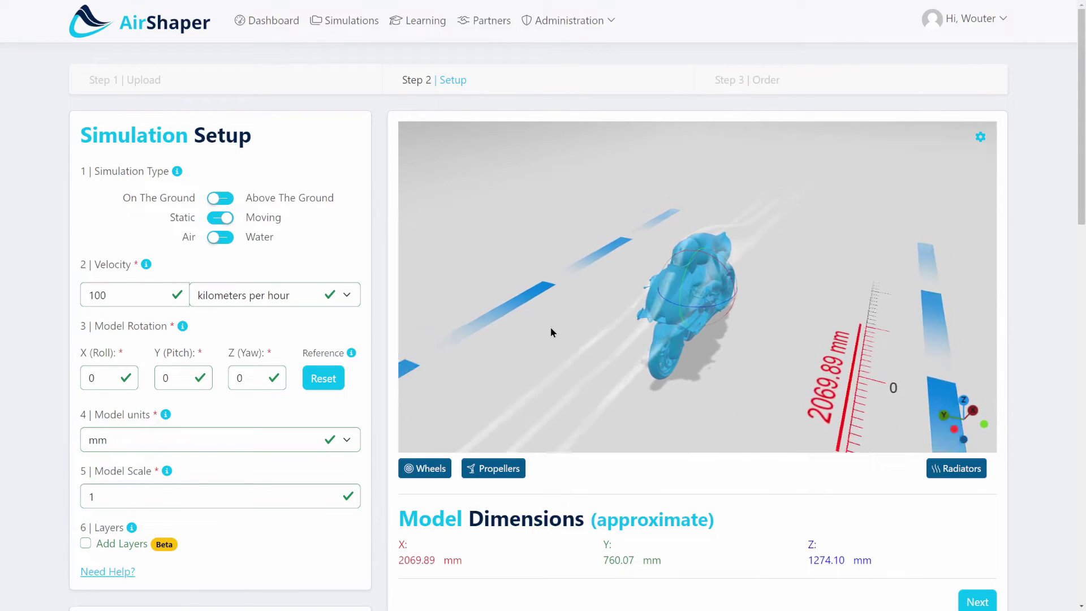
click(447, 467)
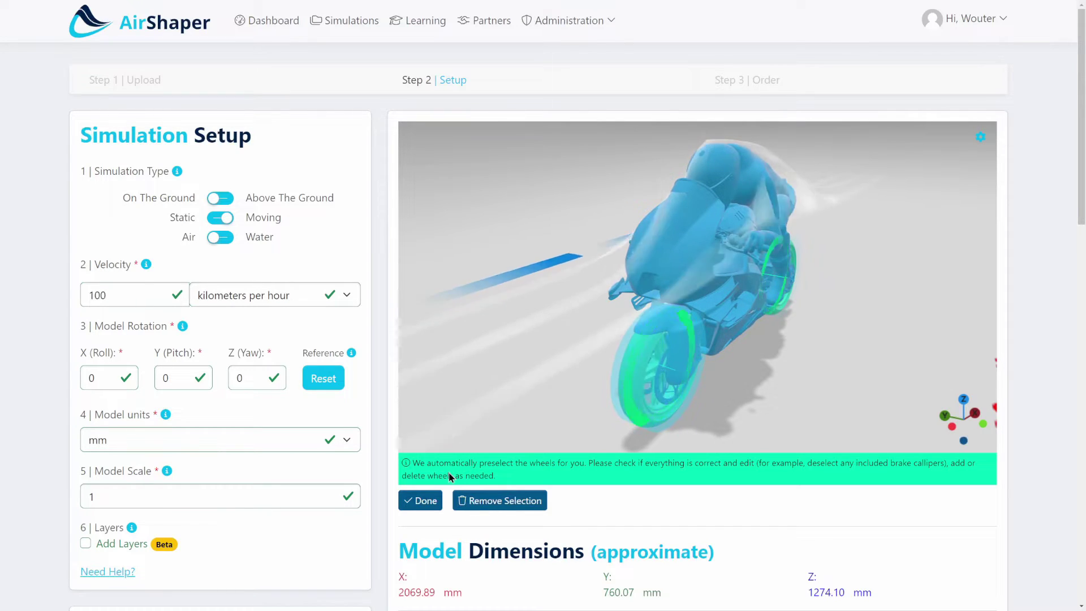
click(420, 501)
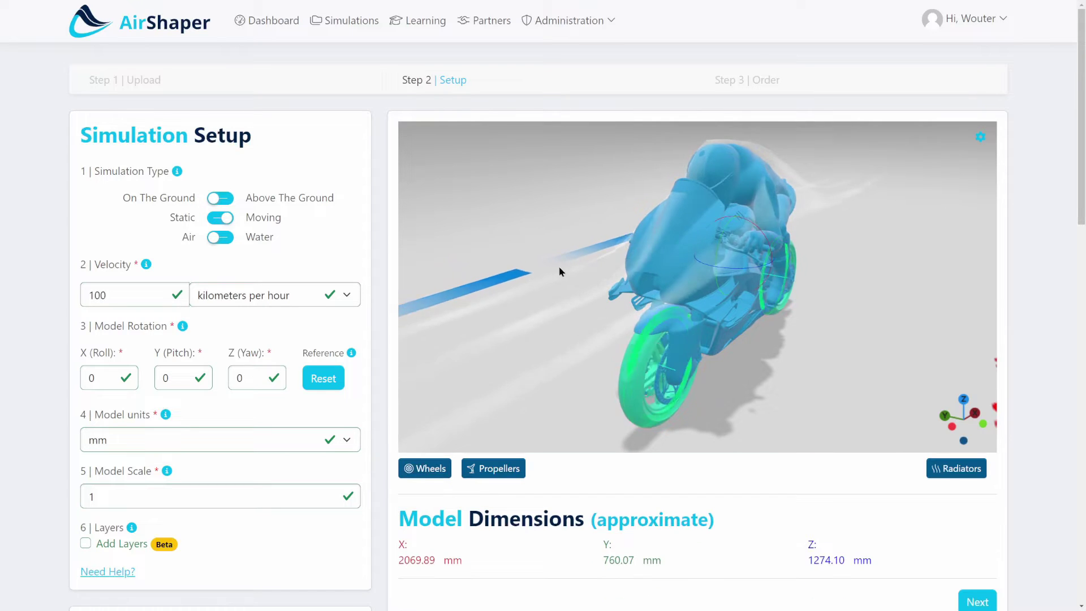
Reopen the wheel selection, check the parts included in the front wheel, and confirm the wheels
drag(478, 281, 545, 327)
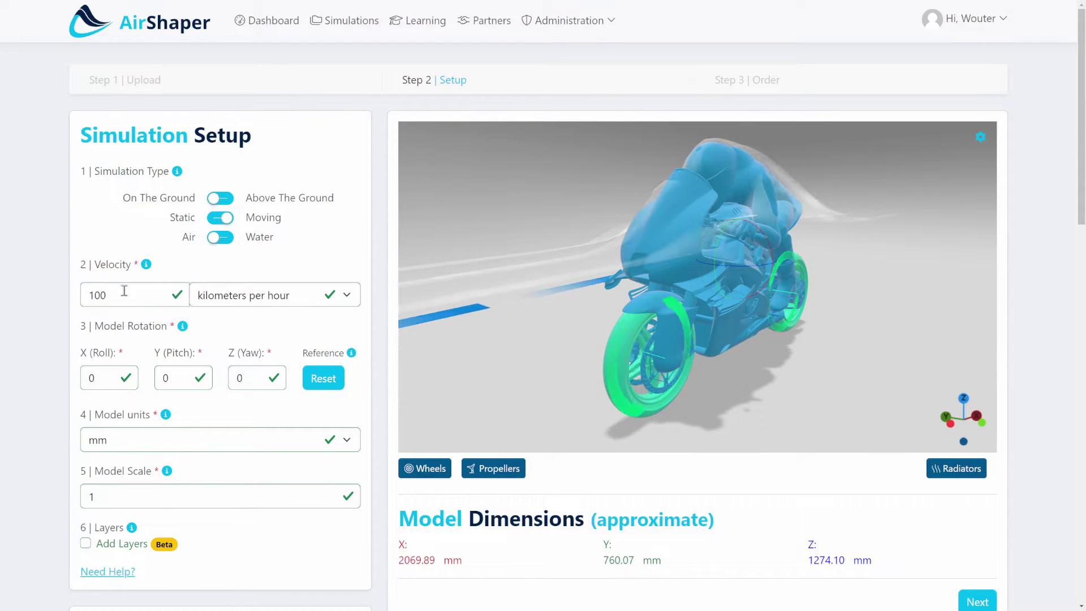
drag(535, 327, 628, 317)
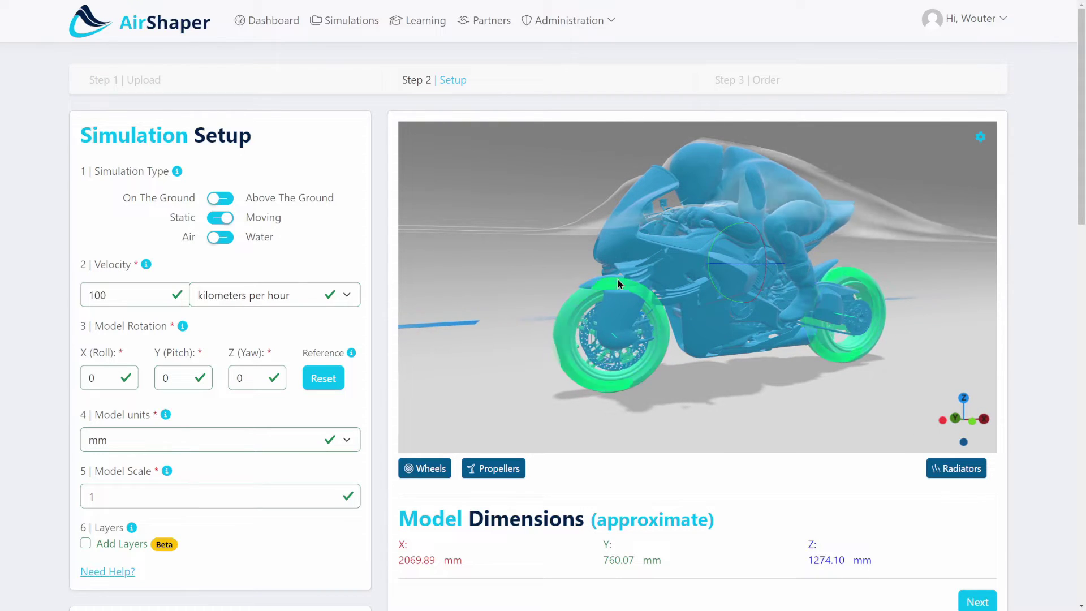
drag(510, 300, 466, 366)
click(425, 469)
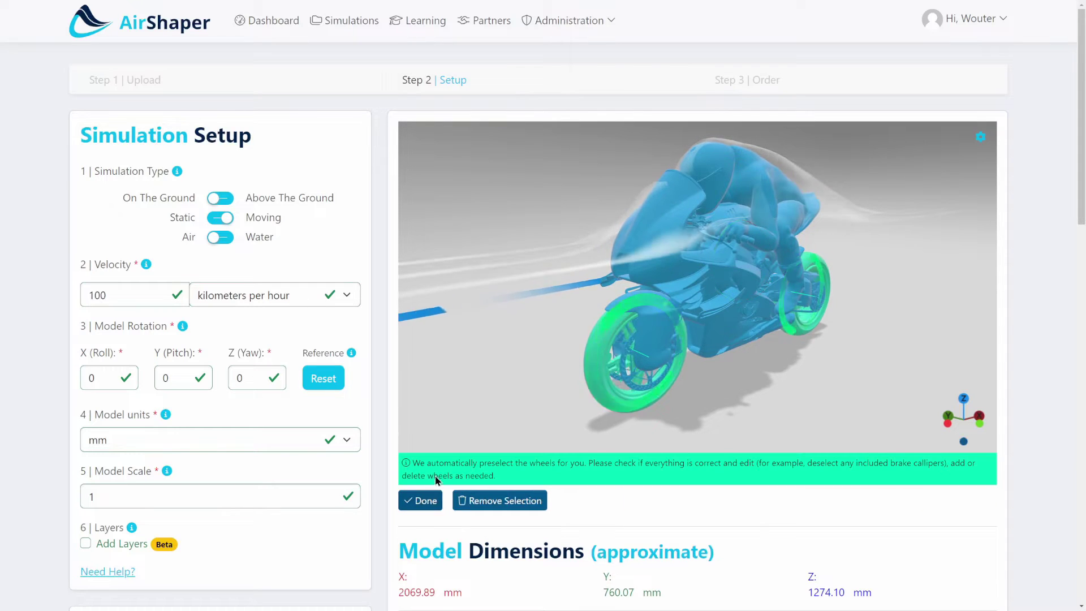
click(606, 386)
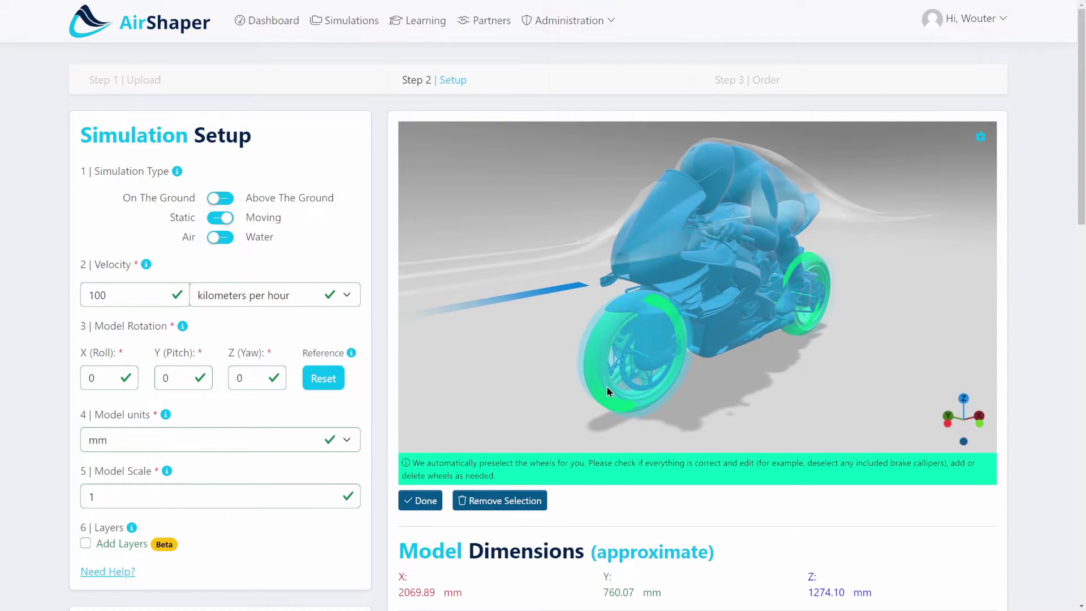
click(620, 353)
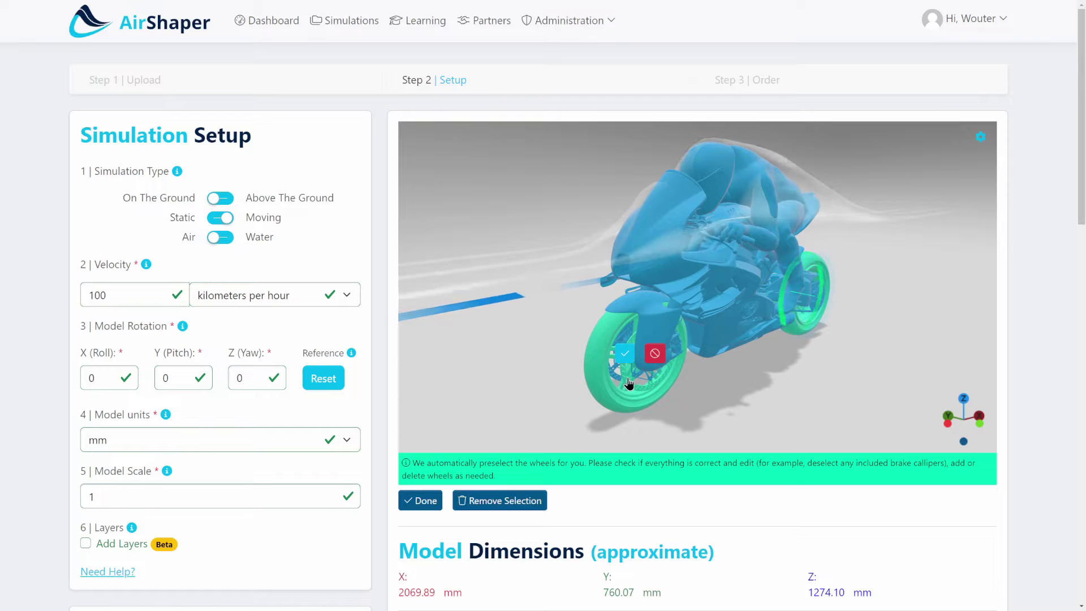
click(625, 355)
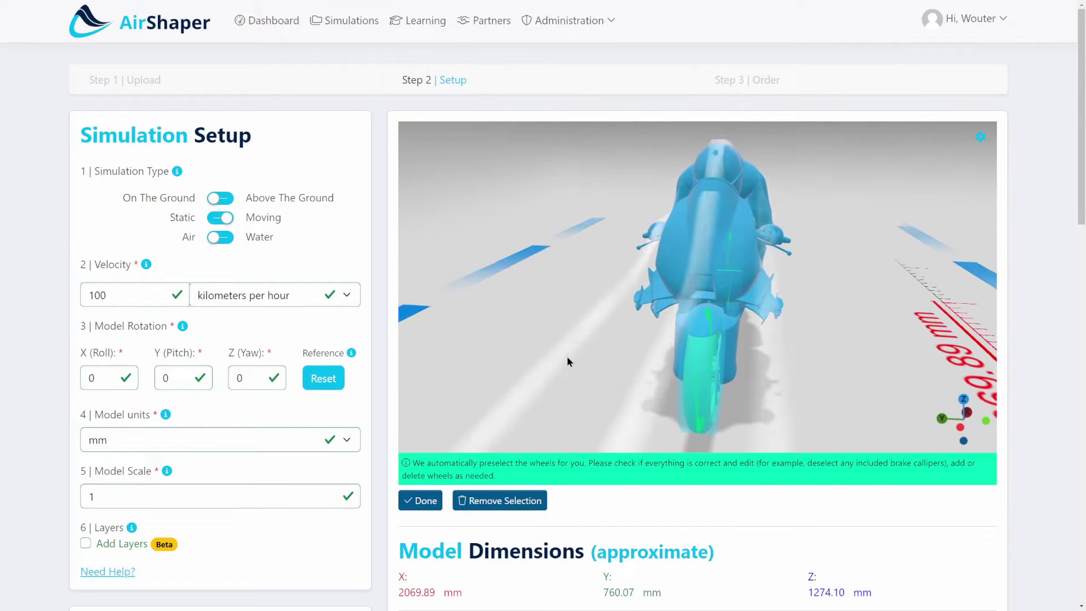
click(428, 498)
Add the upper and lower radiators behind the front wheel, each with 1 and 10 in the first row and 2 in the second
click(955, 466)
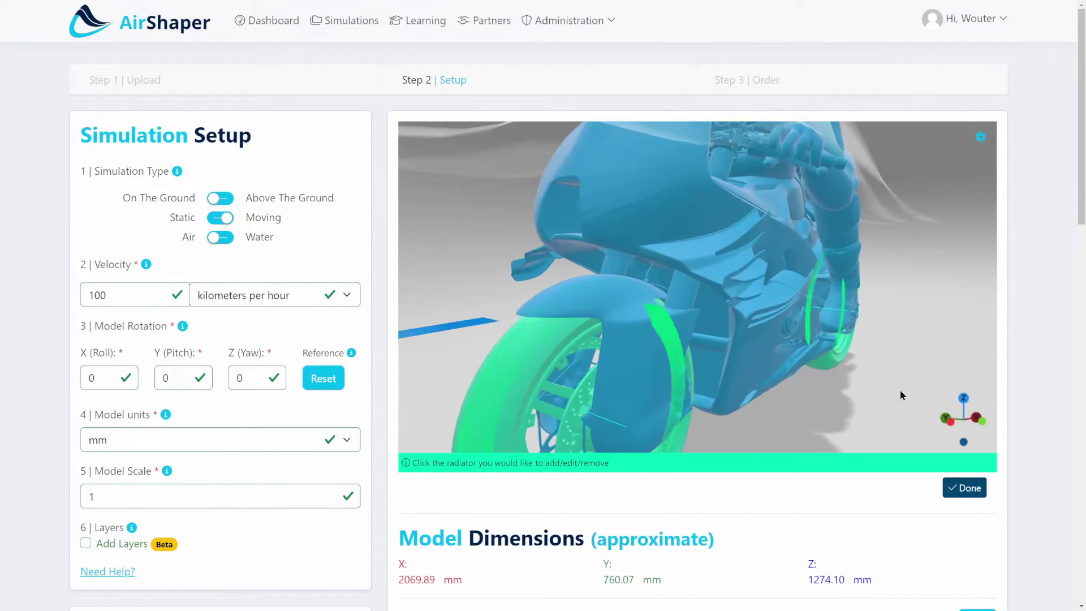
click(677, 313)
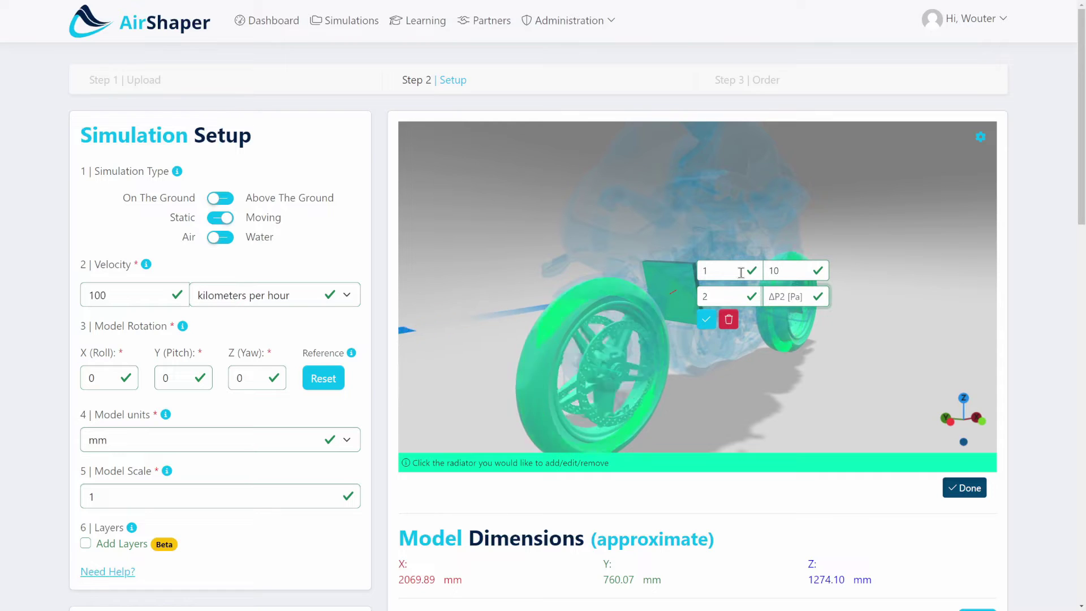
click(707, 319)
click(686, 357)
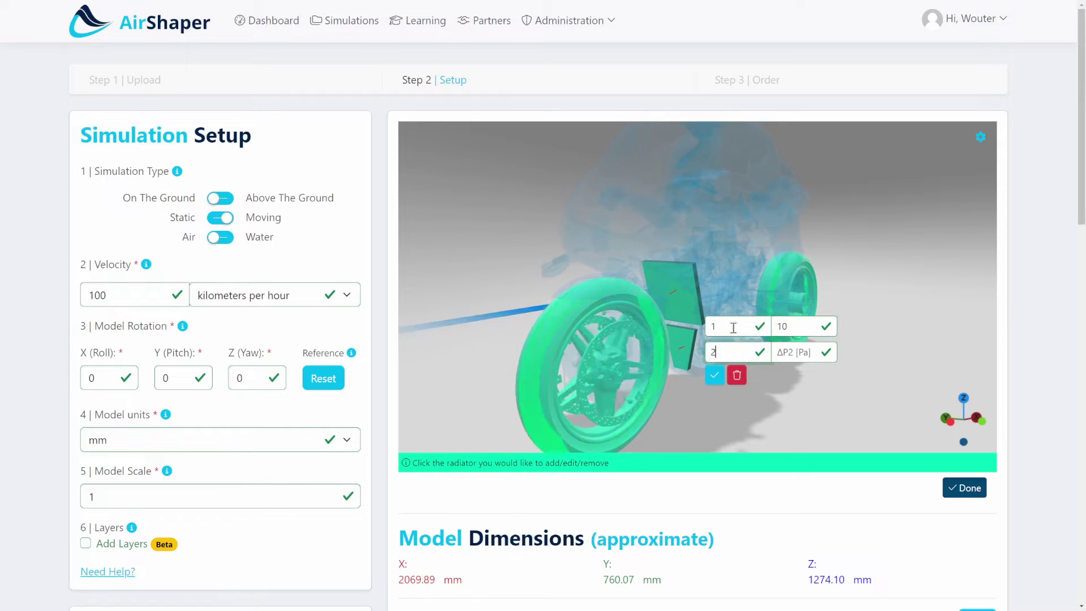
click(714, 376)
click(962, 488)
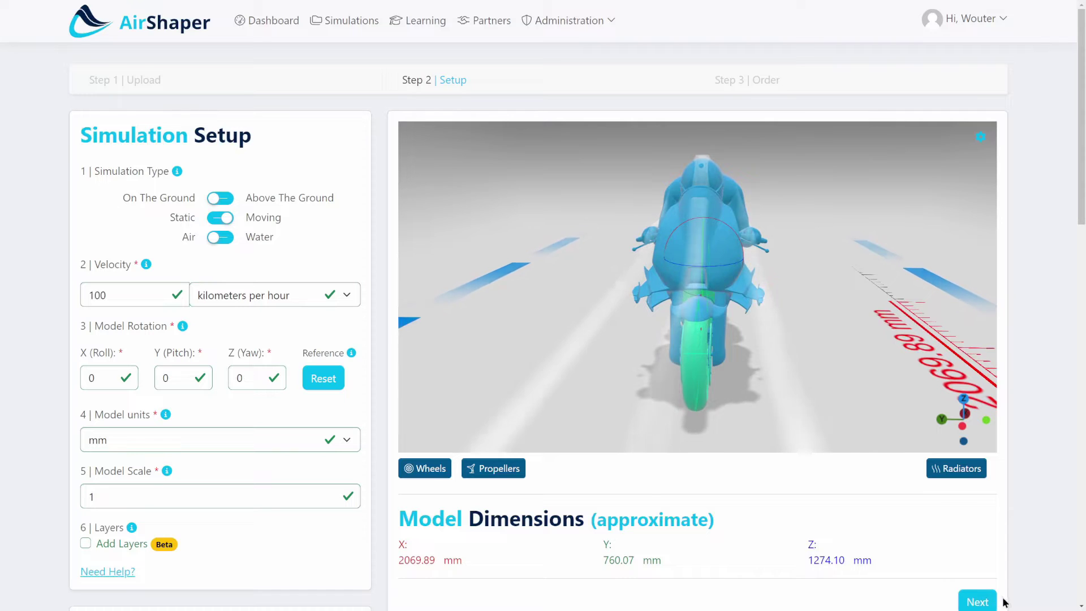
Continue to the order, try the Regular simulation accuracy, and select Advanced instead
click(981, 603)
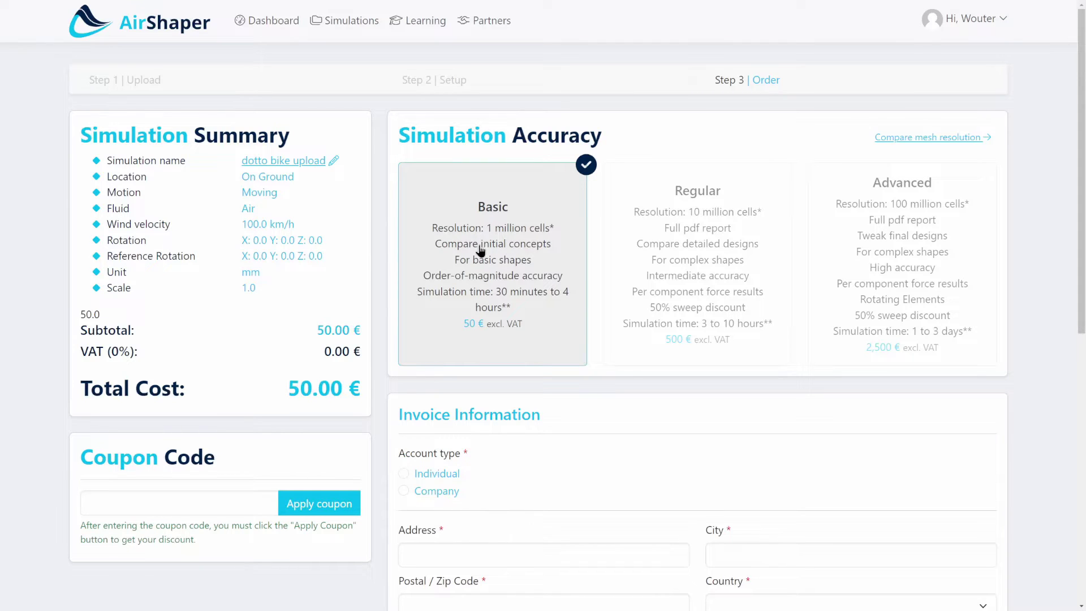
click(675, 232)
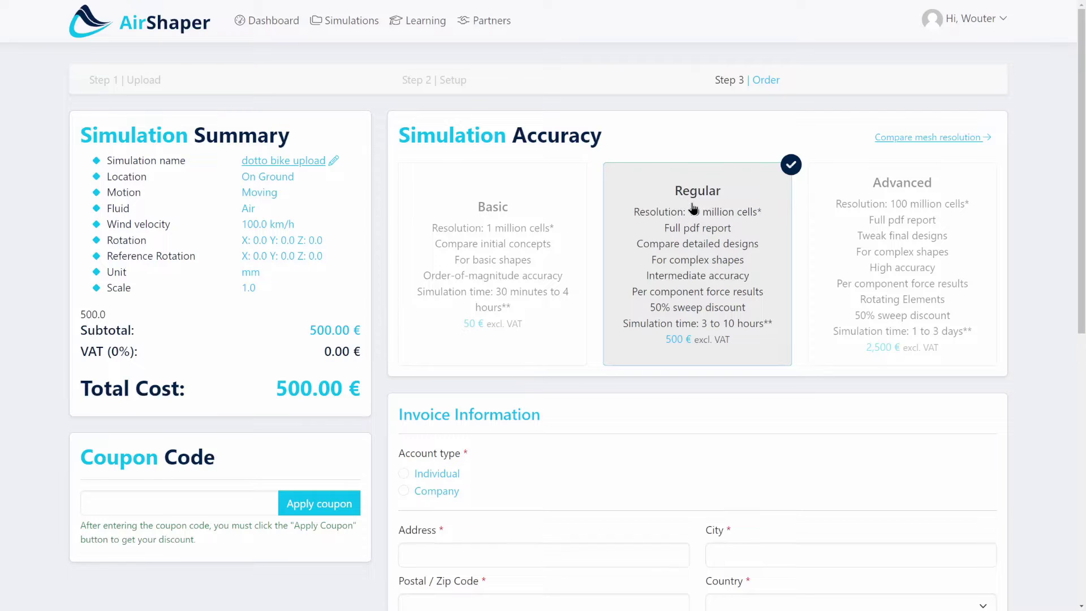
click(852, 246)
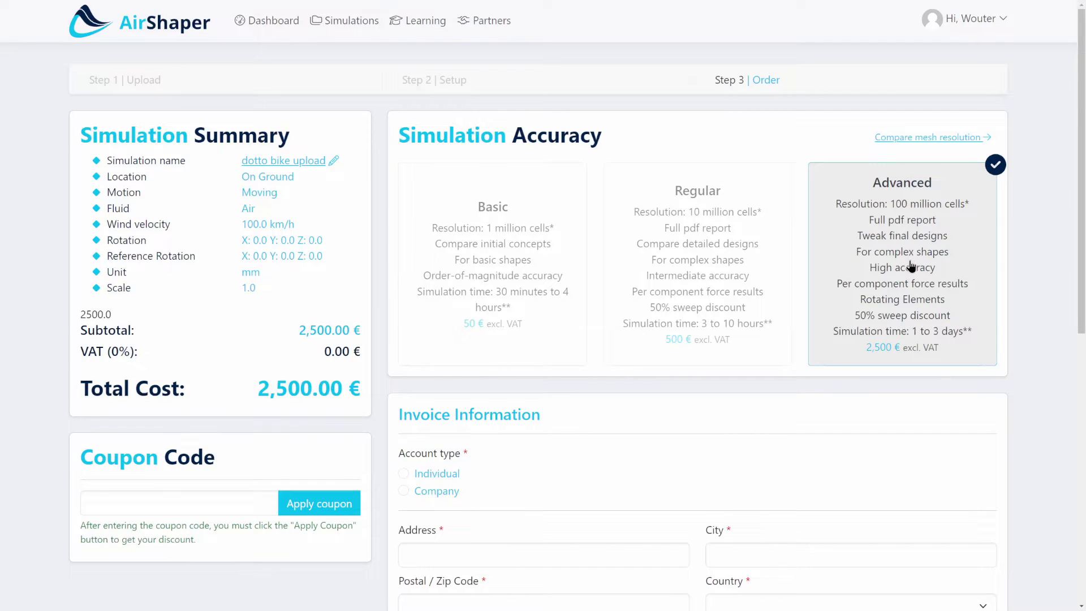
scroll(909, 261, down, 1)
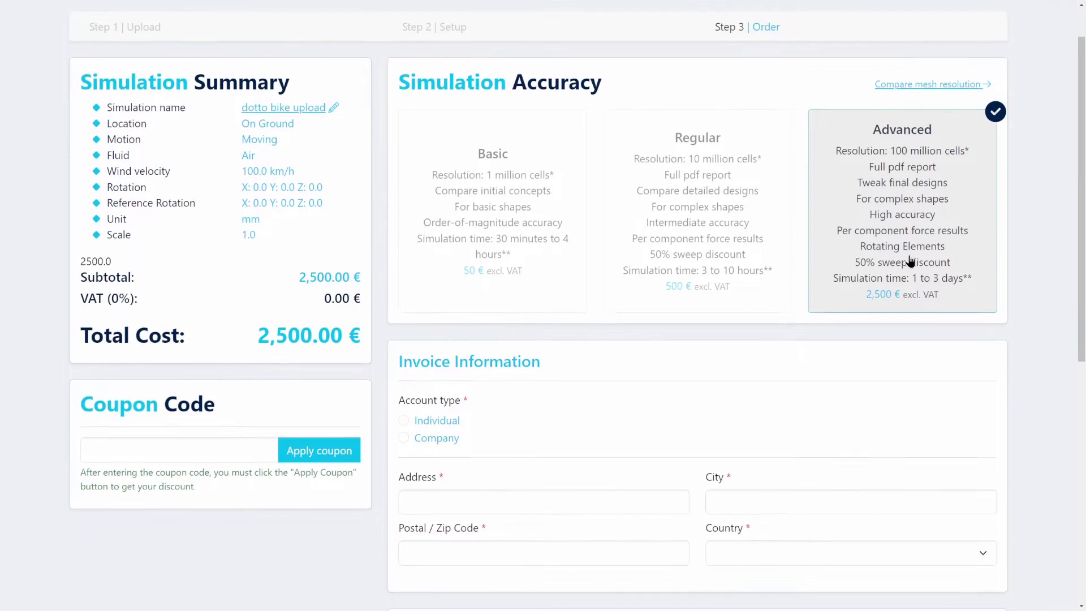
scroll(910, 261, up, 1)
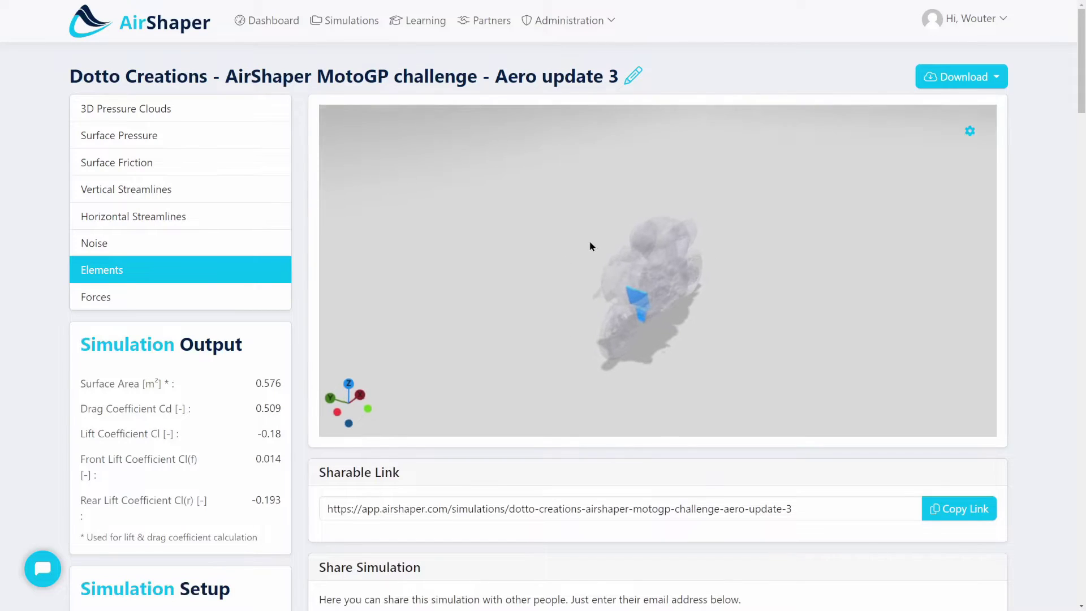
Show the 3D pressure clouds in the Aero update 3 results and examine them closely around the rider
click(202, 113)
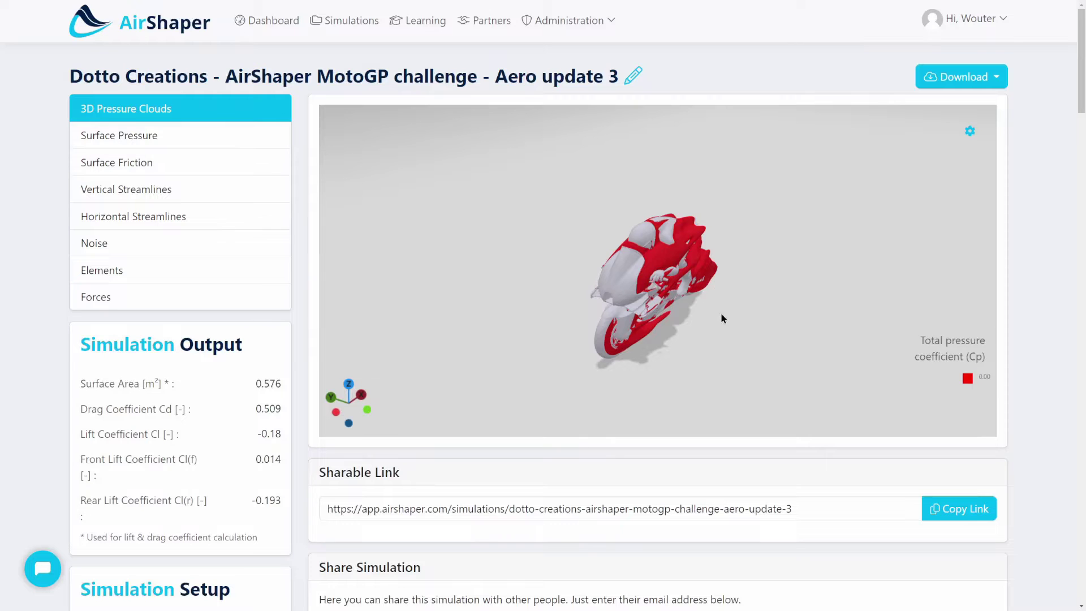
scroll(718, 318, up, 5)
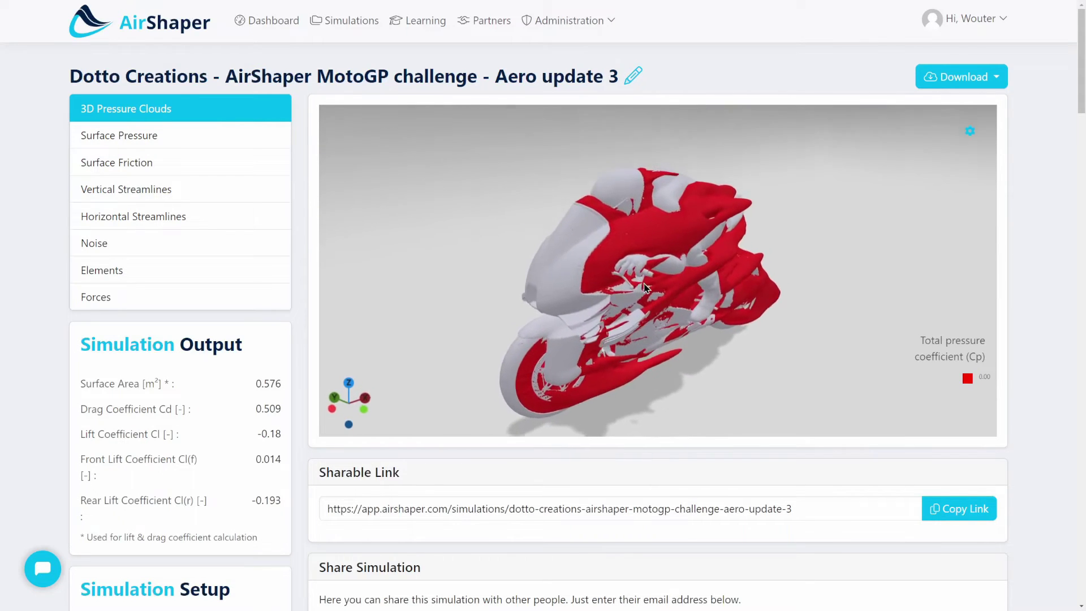
scroll(645, 283, up, 4)
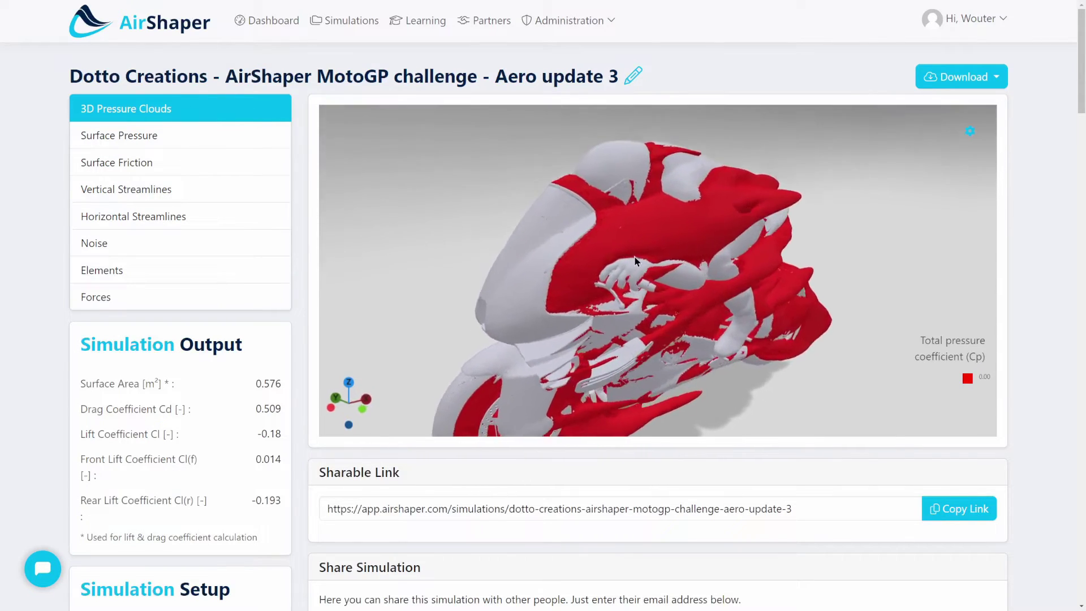
Examine the 3D pressure clouds at the front of the motorcycle and around its front wheel up close
drag(634, 262, 564, 324)
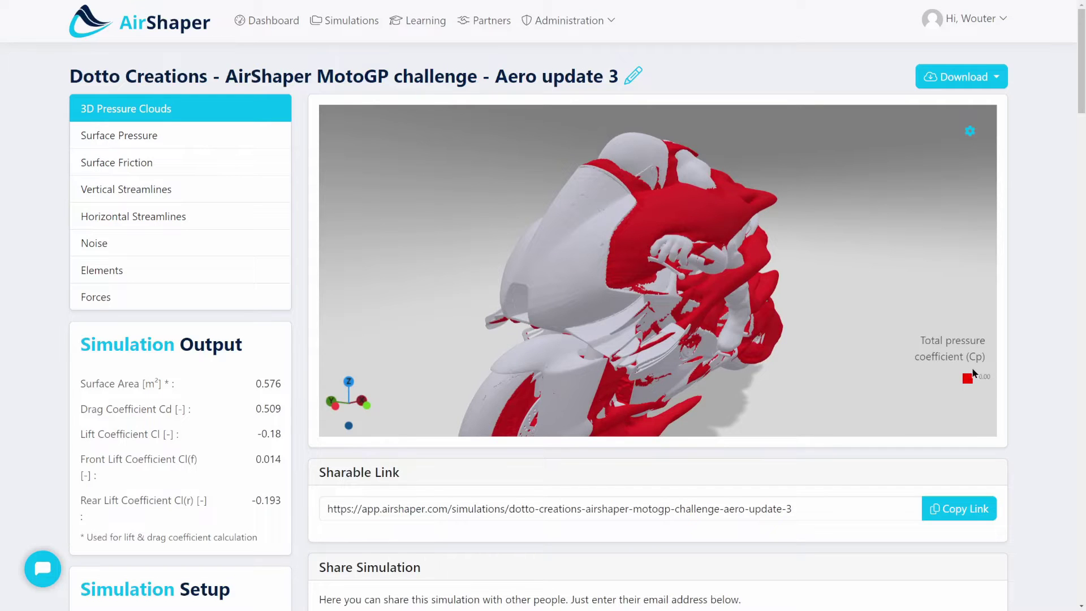
drag(686, 305, 643, 289)
drag(743, 202, 617, 313)
scroll(589, 243, up, 3)
scroll(580, 260, down, 3)
scroll(609, 348, up, 2)
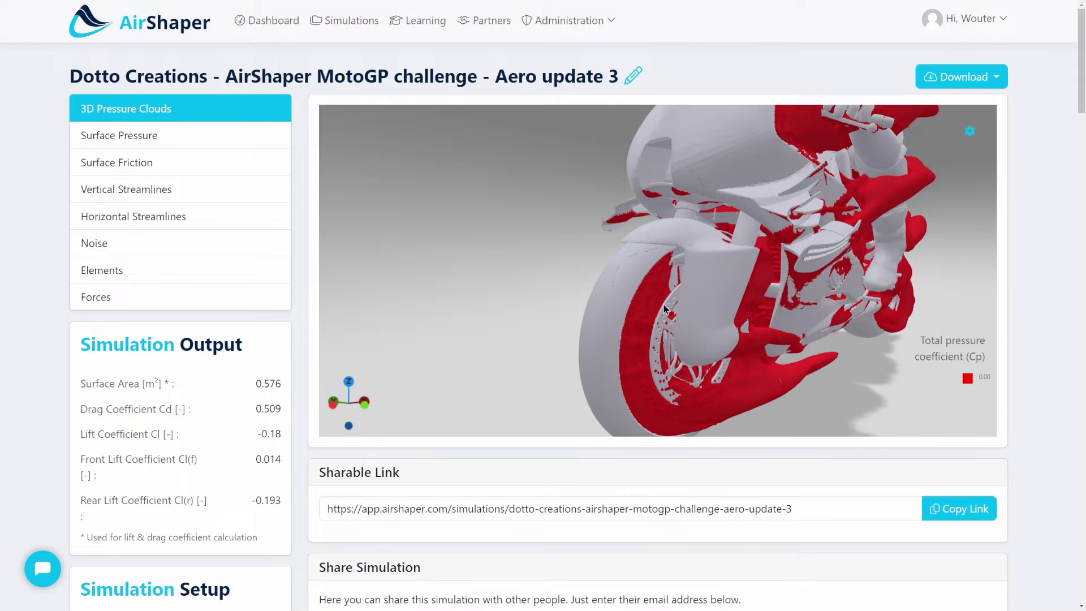
scroll(566, 305, up, 3)
drag(568, 302, 634, 313)
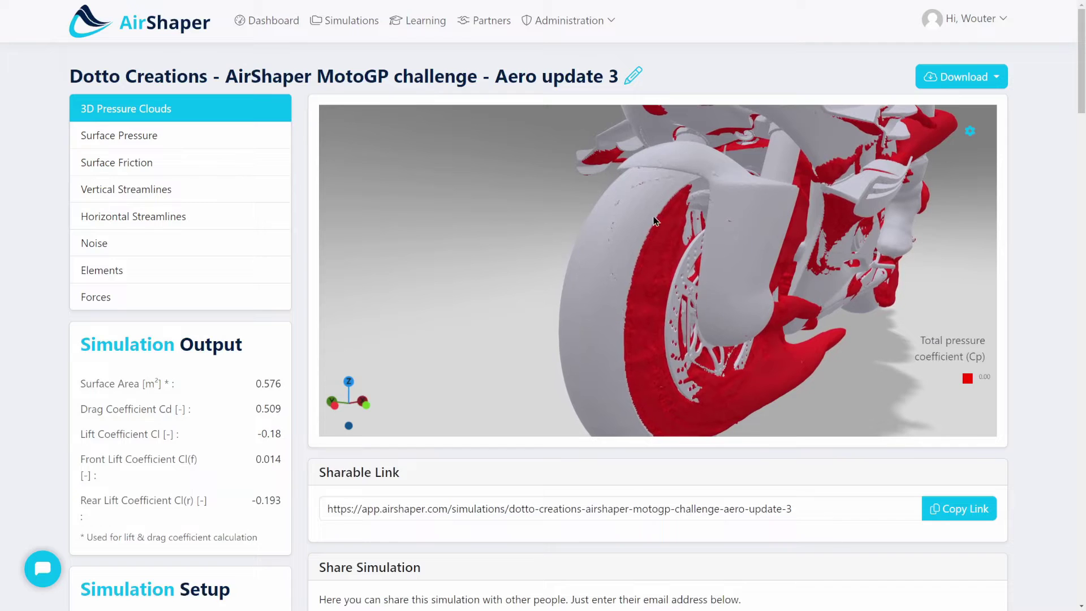
Compare the front wheel in the Forces view with its 3D pressure clouds, inspecting the tyre, brake disc and fork cover
click(201, 298)
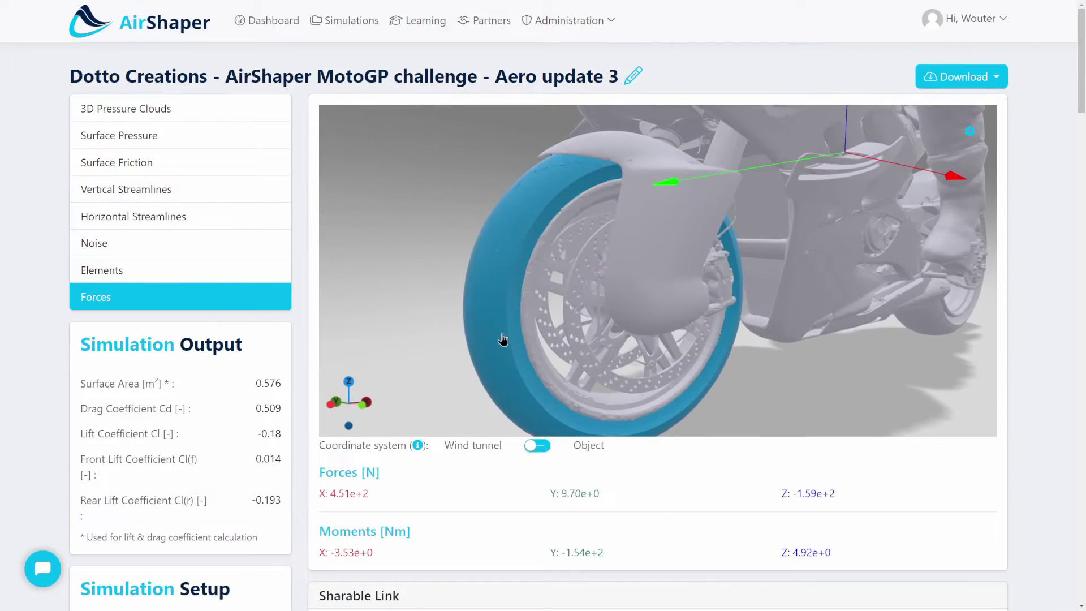
click(102, 107)
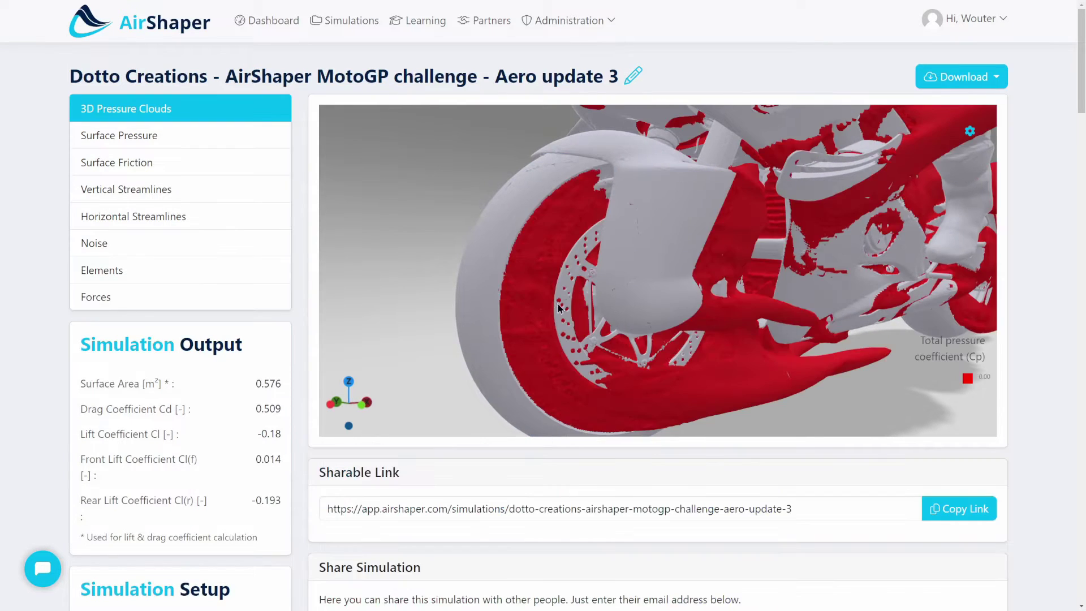
drag(559, 306, 675, 179)
drag(612, 299, 512, 195)
scroll(623, 301, down, 3)
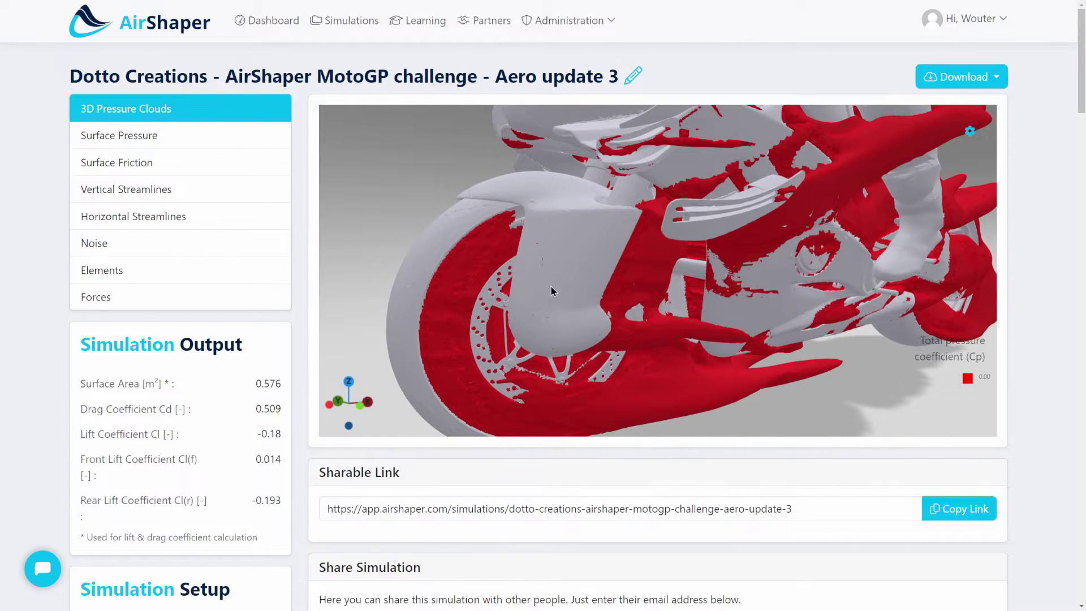
drag(554, 291, 644, 342)
scroll(768, 314, up, 10)
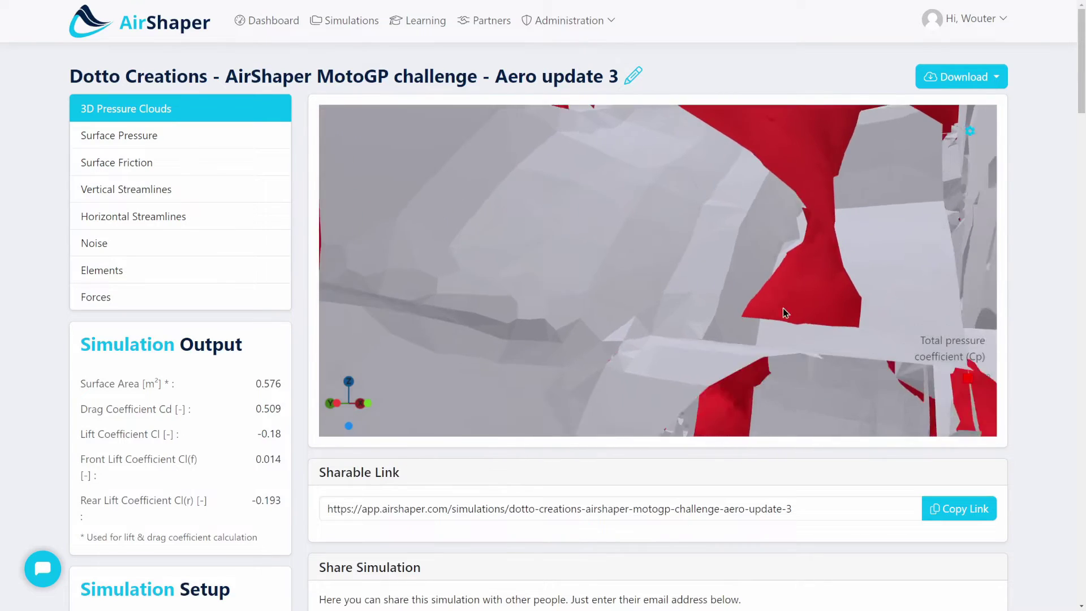
scroll(780, 310, down, 10)
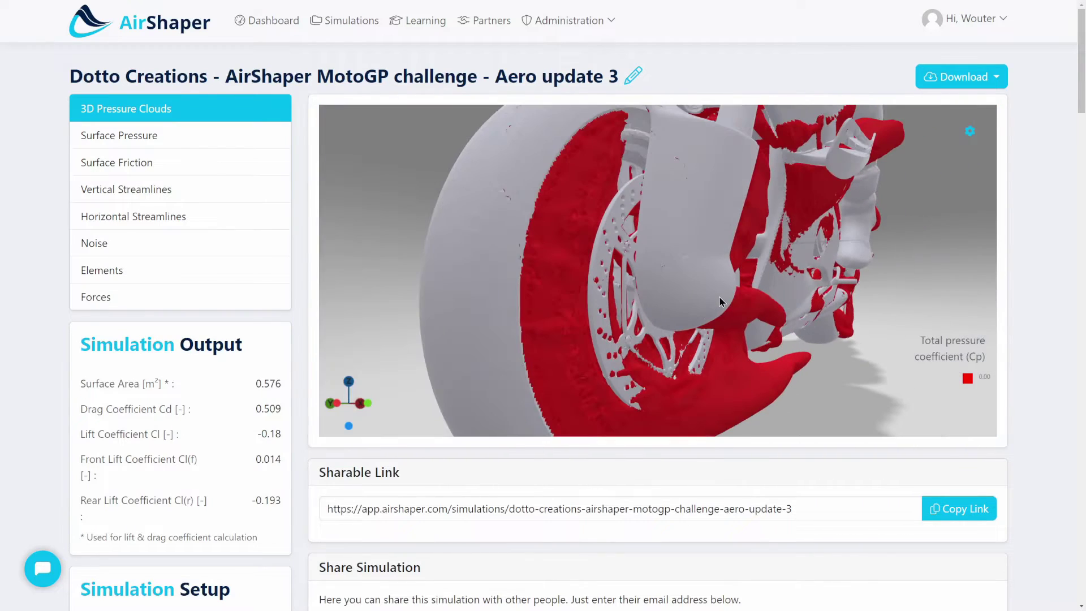
Examine the 3D pressure clouds between the fork cover and side fairing, around the radiators and the slotted side winglet
drag(719, 297, 444, 267)
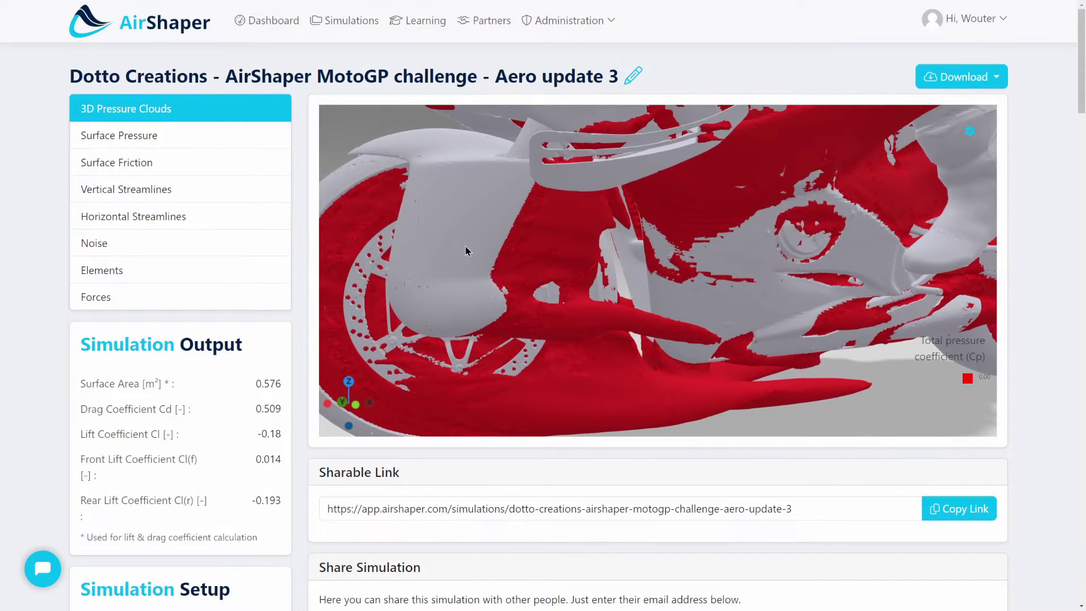
drag(728, 255, 646, 275)
scroll(585, 288, down, 3)
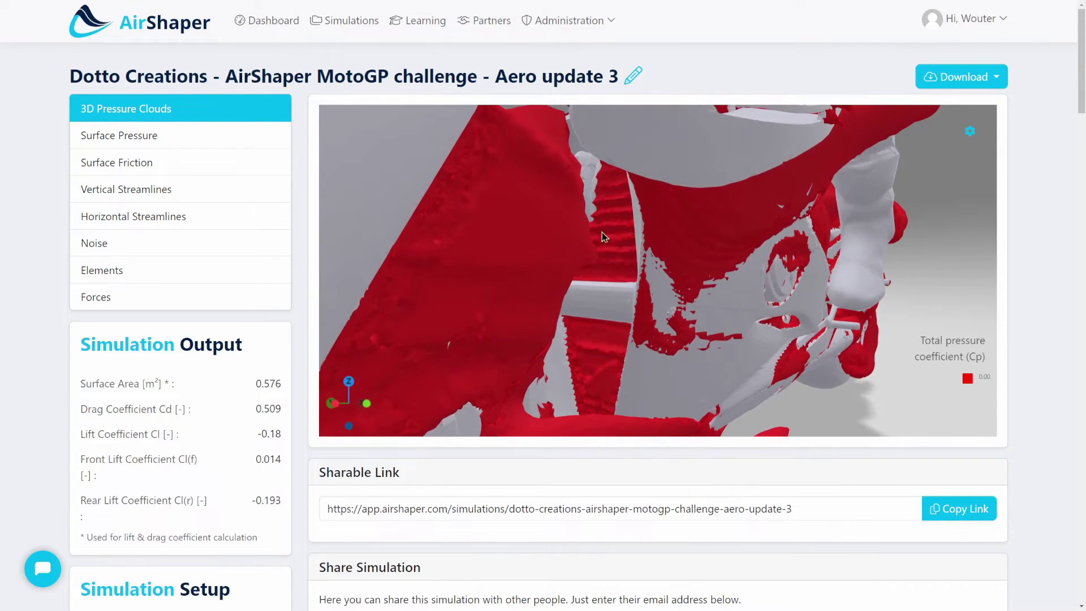
drag(602, 223, 587, 292)
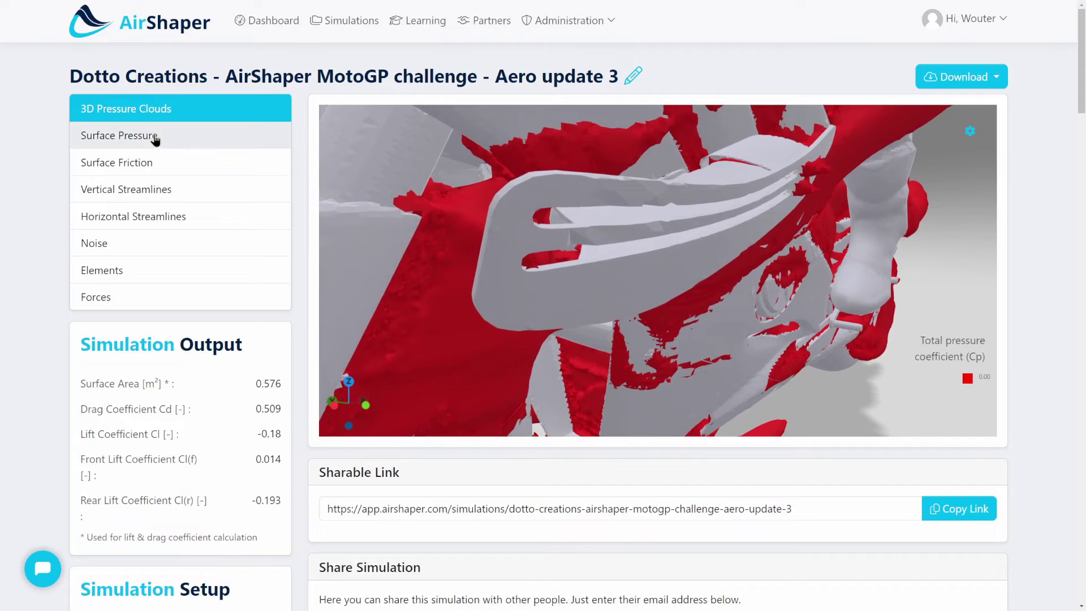
Show the Surface Pressure results and inspect the front fairing, radiator opening and side winglets
click(283, 138)
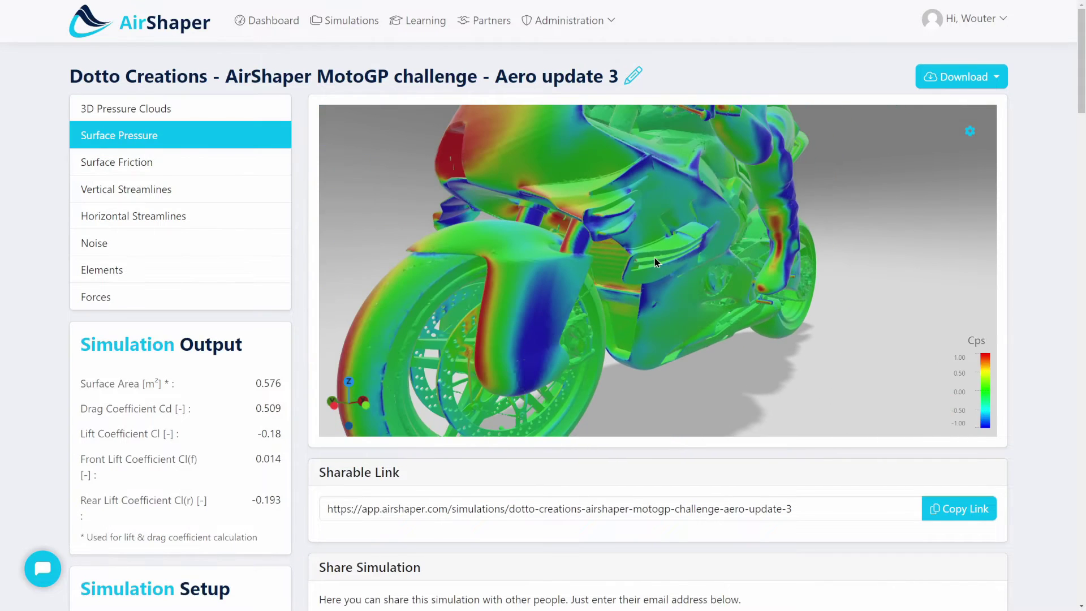
drag(671, 250, 679, 251)
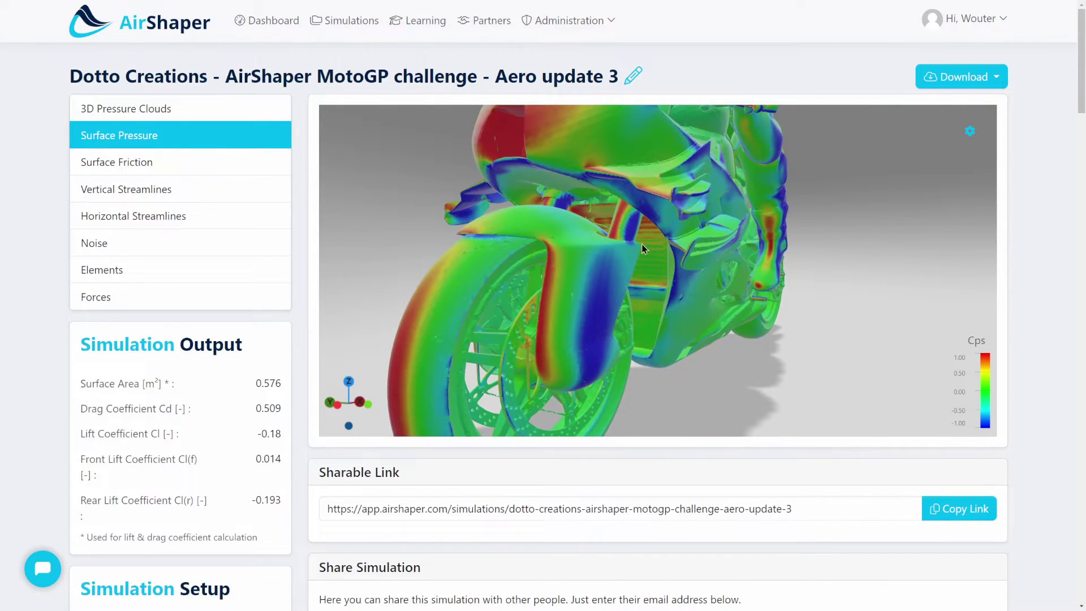
drag(694, 319, 689, 254)
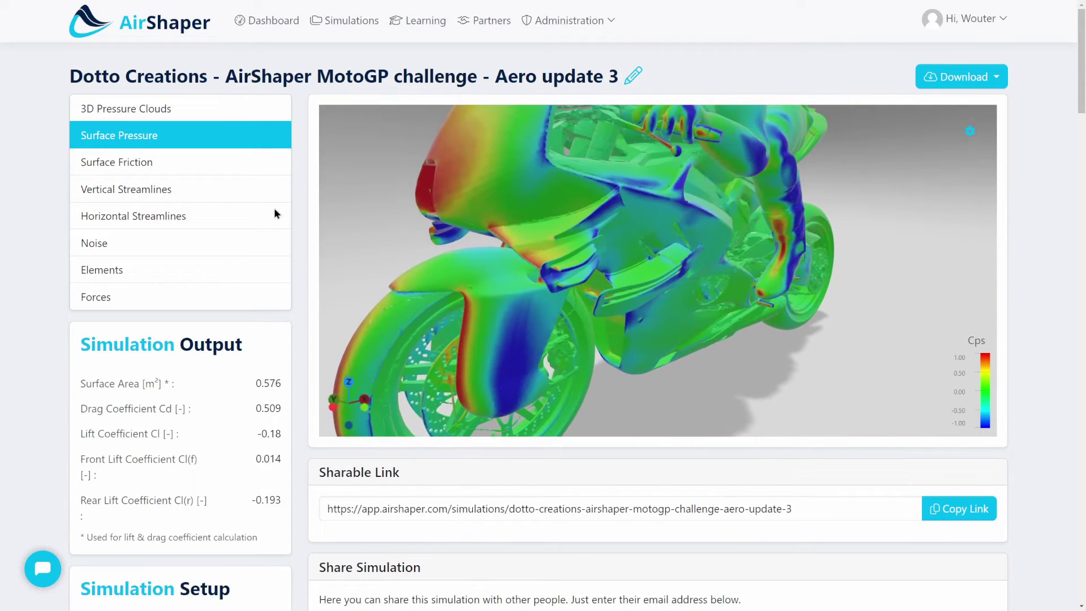
Return to the 3D pressure clouds and examine the wake around the whole motorcycle and rider from the side
click(139, 108)
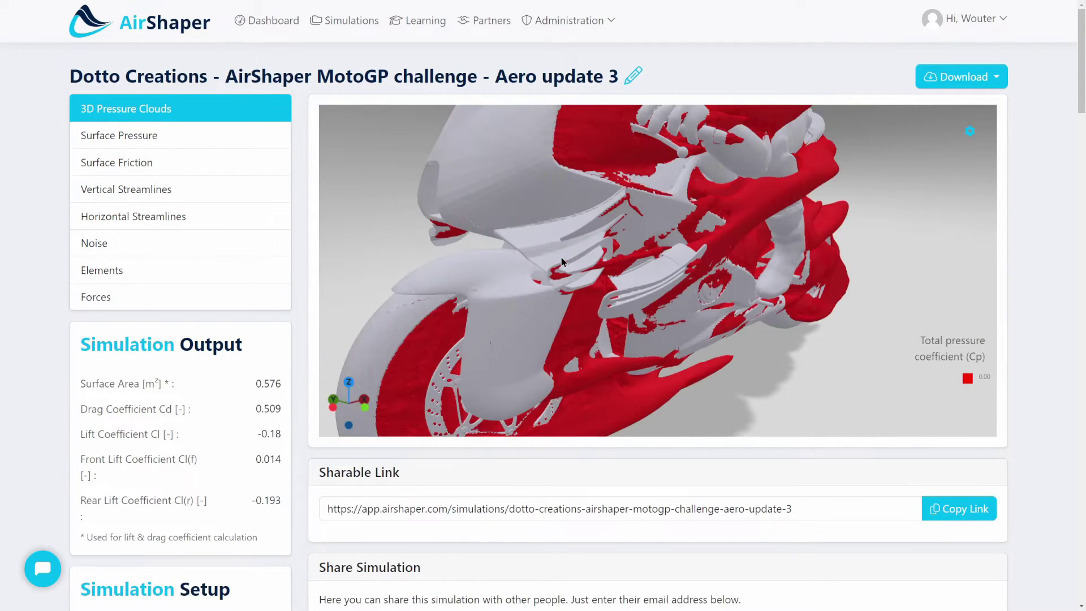
drag(563, 261, 633, 304)
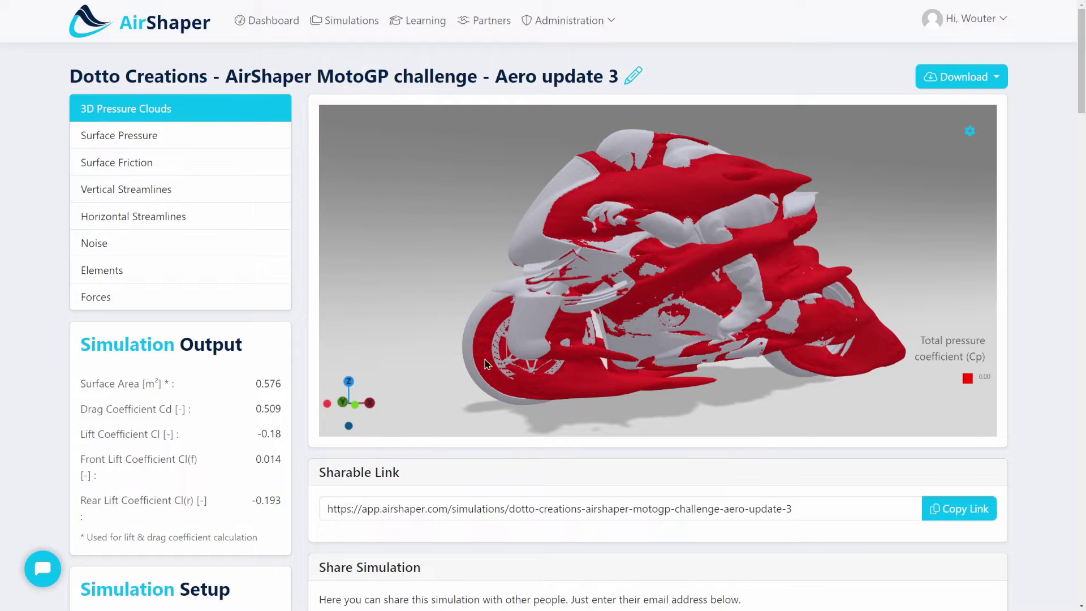
drag(584, 283, 646, 298)
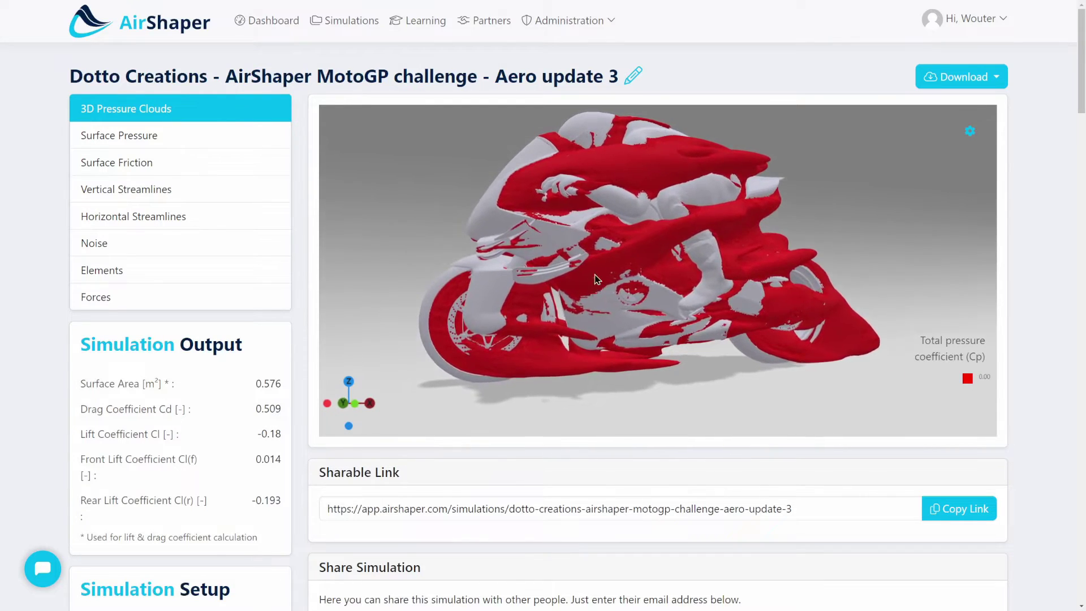
drag(598, 277, 666, 363)
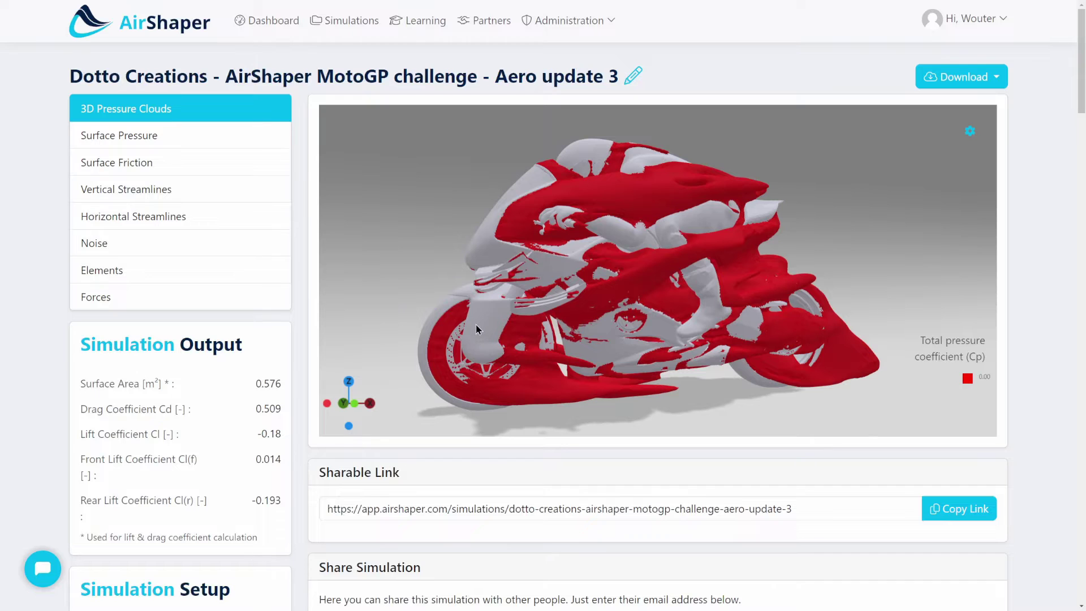
drag(491, 355, 477, 284)
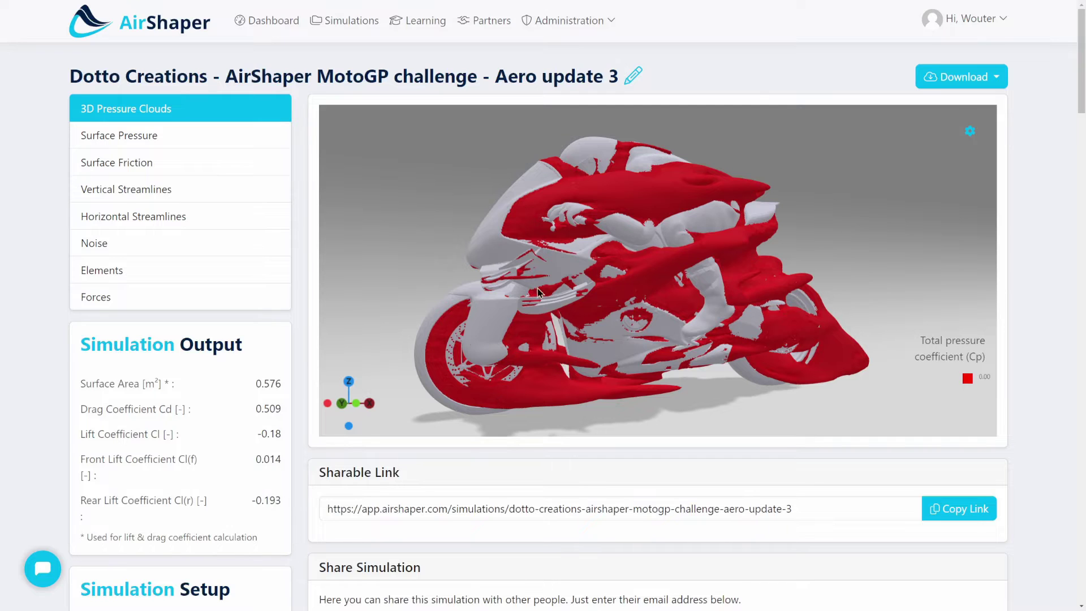
drag(626, 310, 642, 305)
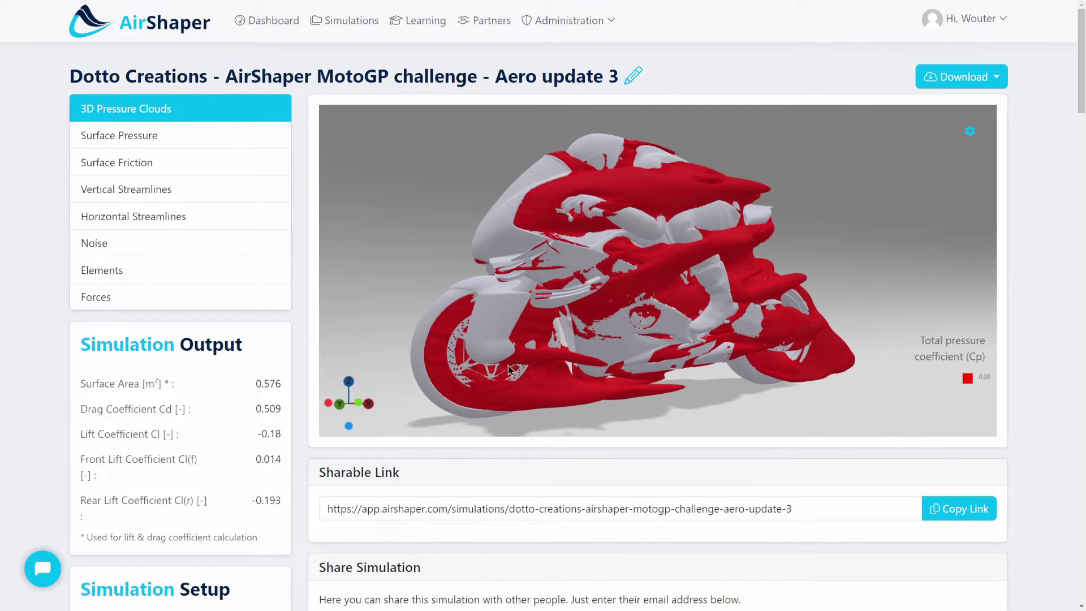
drag(499, 374, 467, 379)
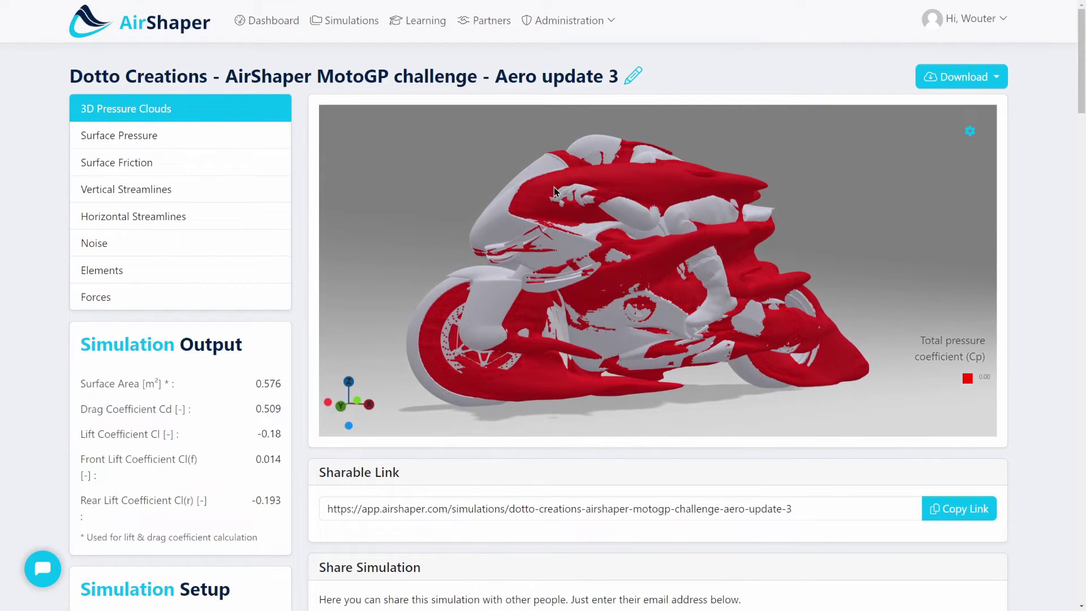
mouse_move(554, 192)
mouse_down()
mouse_move(580, 257)
mouse_move(558, 198)
mouse_up()
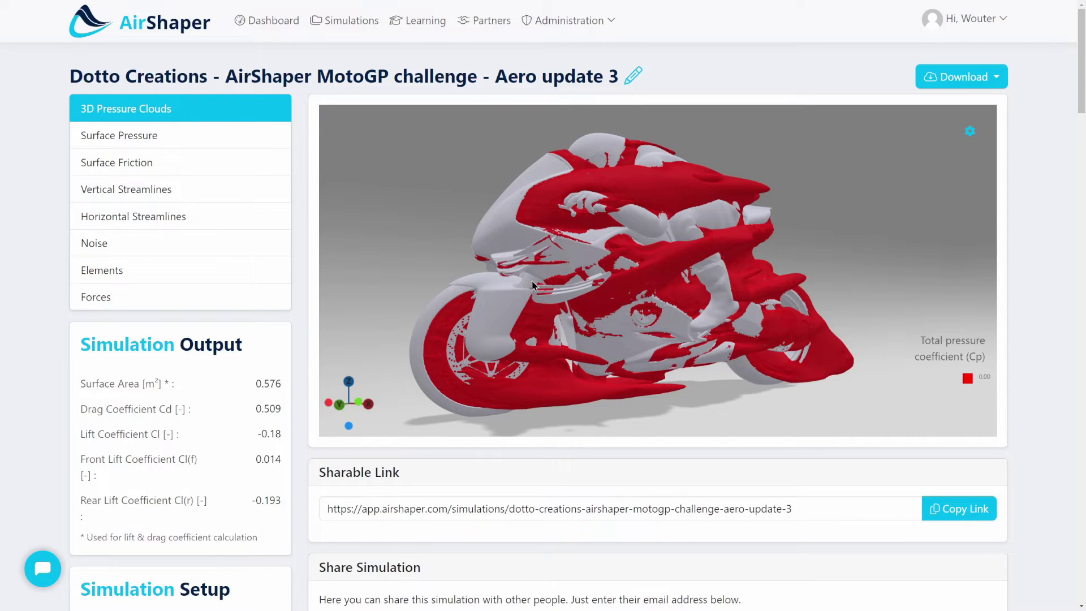
Examine the 3D pressure clouds around the front winglets and the side of the fairing from below
drag(533, 283, 596, 216)
scroll(578, 288, up, 2)
scroll(596, 216, up, 5)
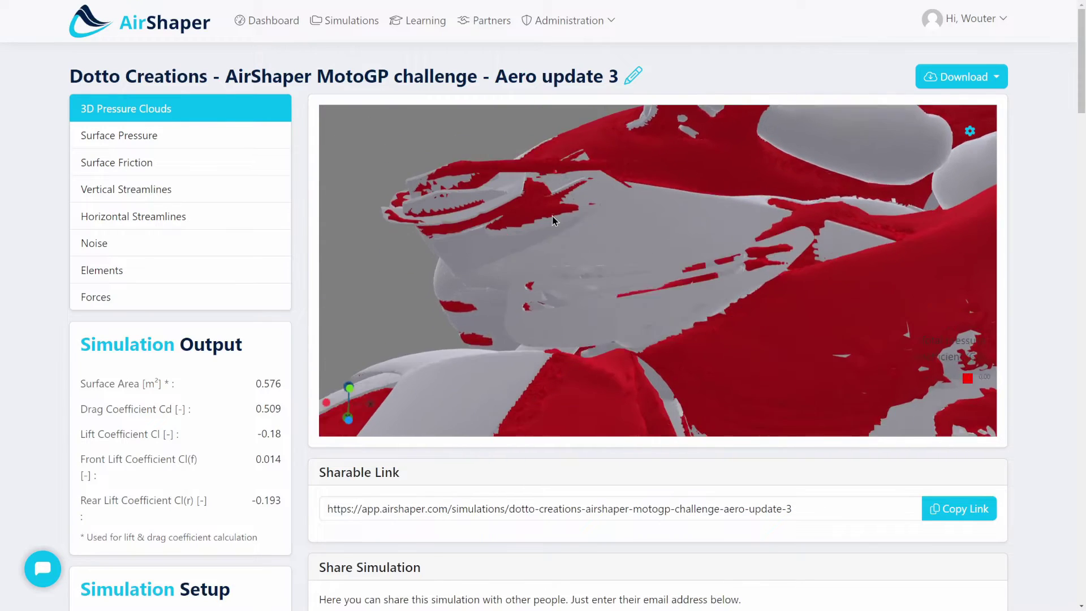
drag(553, 220, 776, 328)
drag(752, 290, 701, 270)
Show the Surface Pressure results and inspect the undersides of the winglets, the side fairing and the rider's leg
click(130, 140)
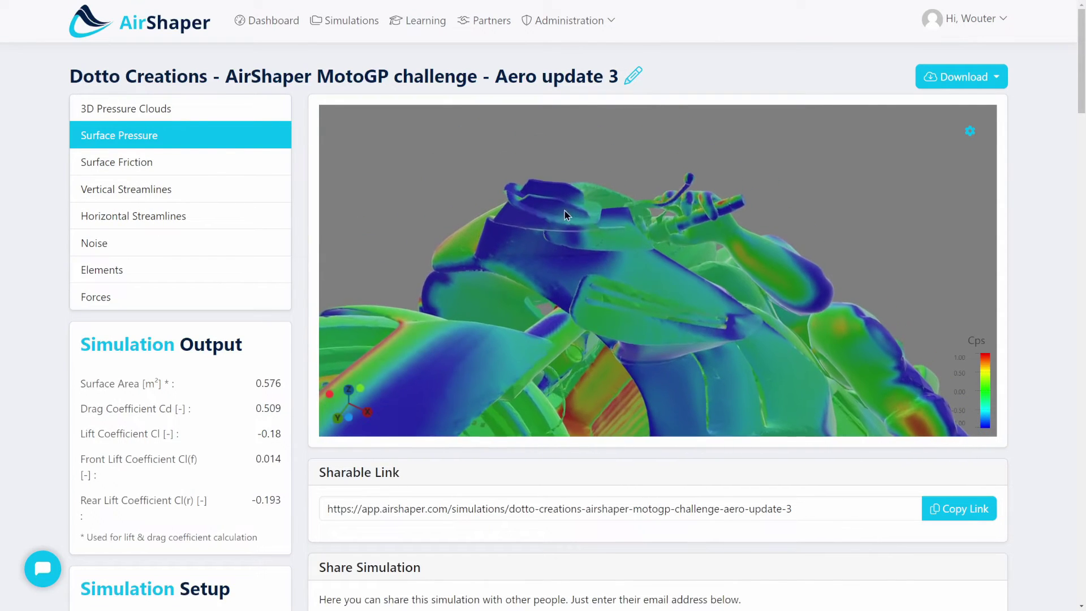
drag(545, 224, 504, 150)
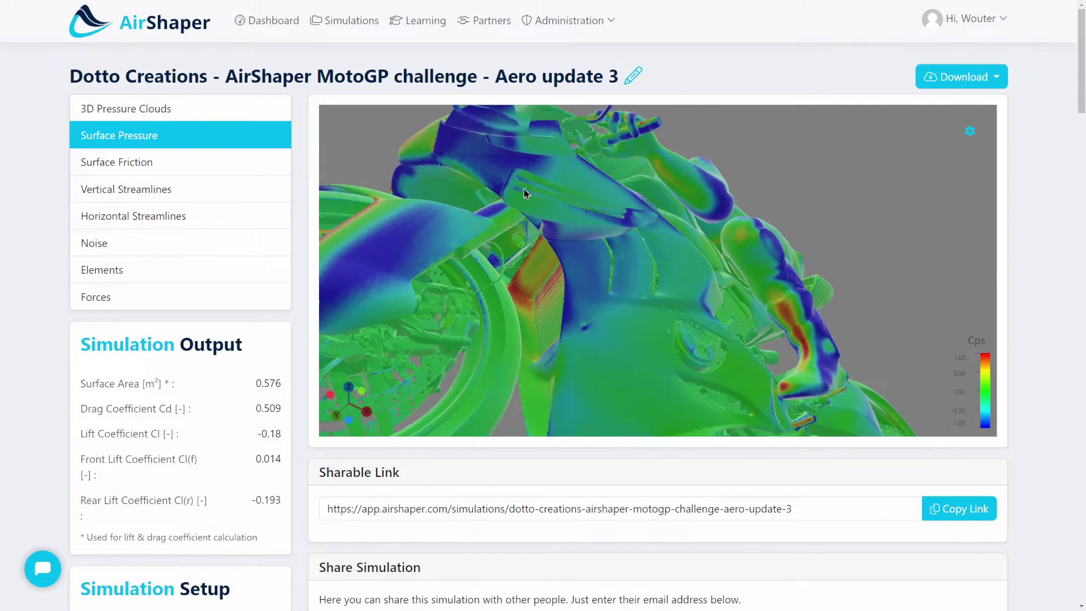
mouse_move(526, 191)
mouse_down()
mouse_move(613, 233)
mouse_move(615, 245)
mouse_move(652, 233)
mouse_move(575, 220)
mouse_move(601, 201)
mouse_move(515, 187)
mouse_up()
drag(598, 191, 562, 210)
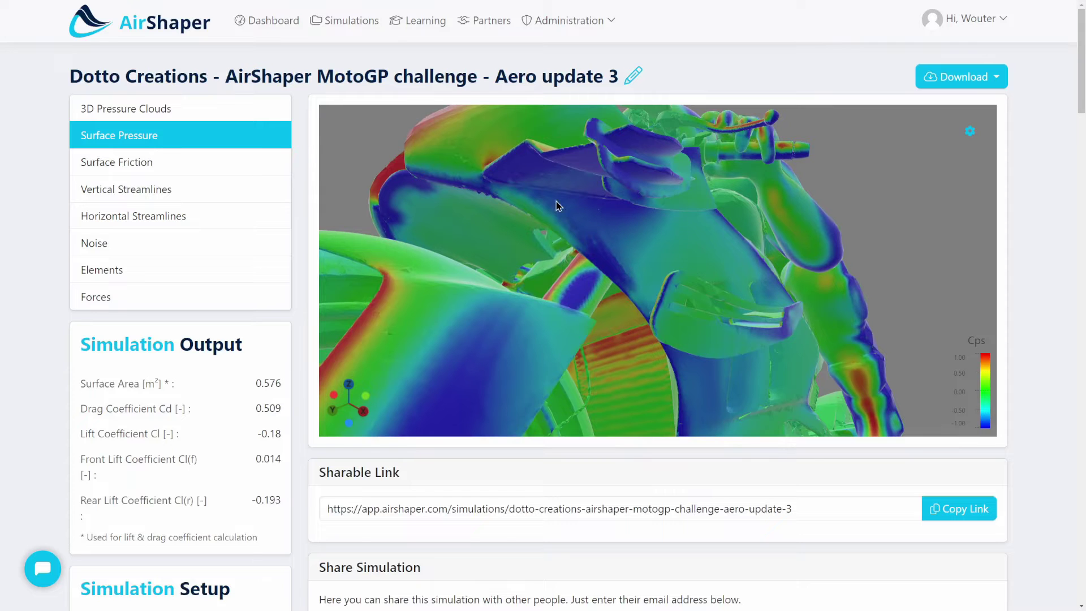
drag(688, 272, 730, 302)
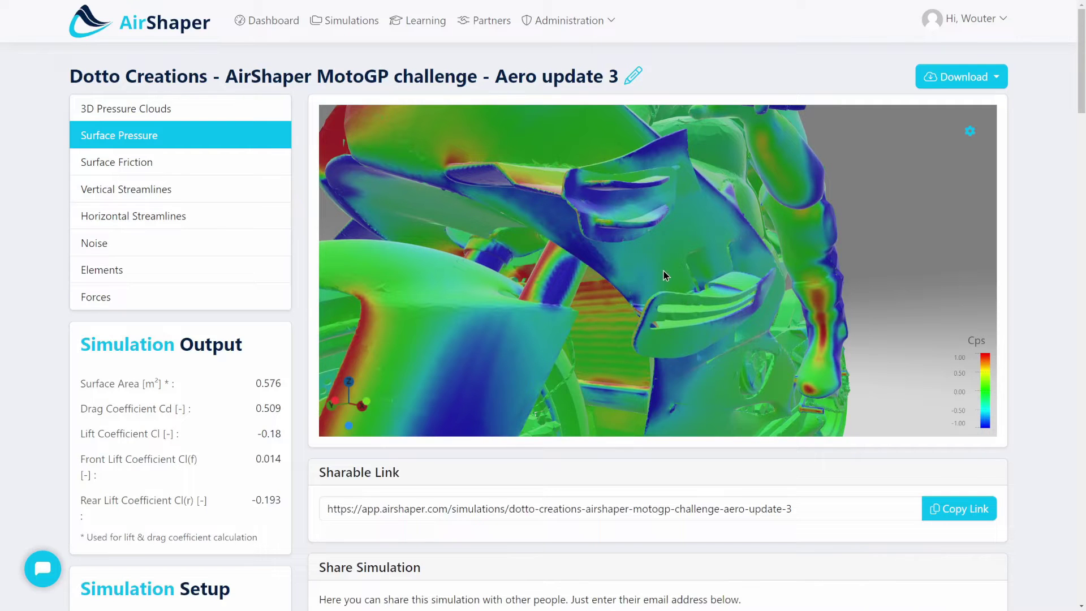
drag(665, 275, 469, 271)
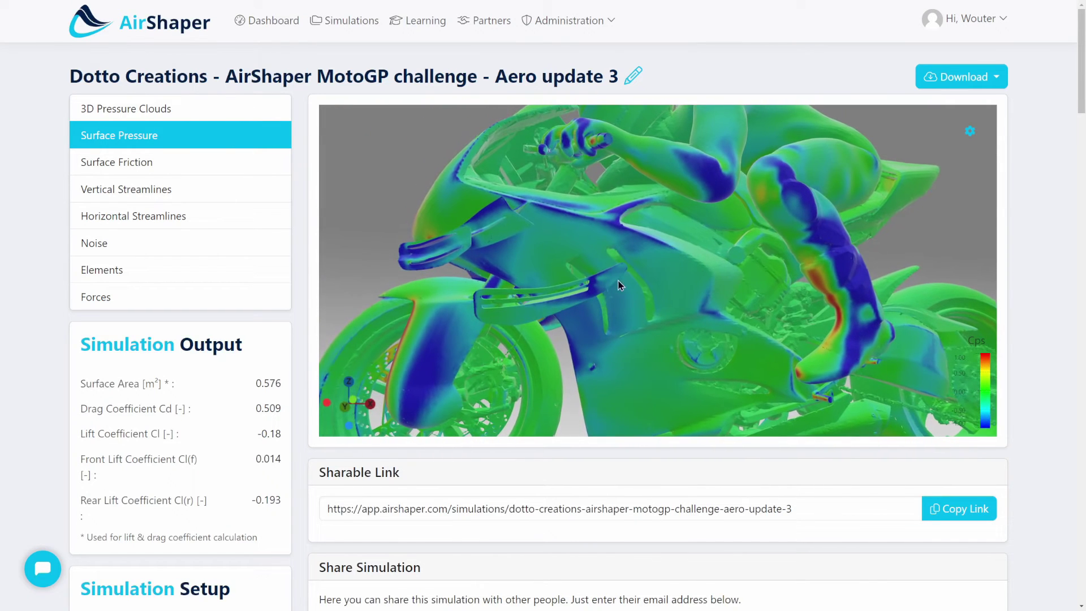
drag(616, 285, 511, 291)
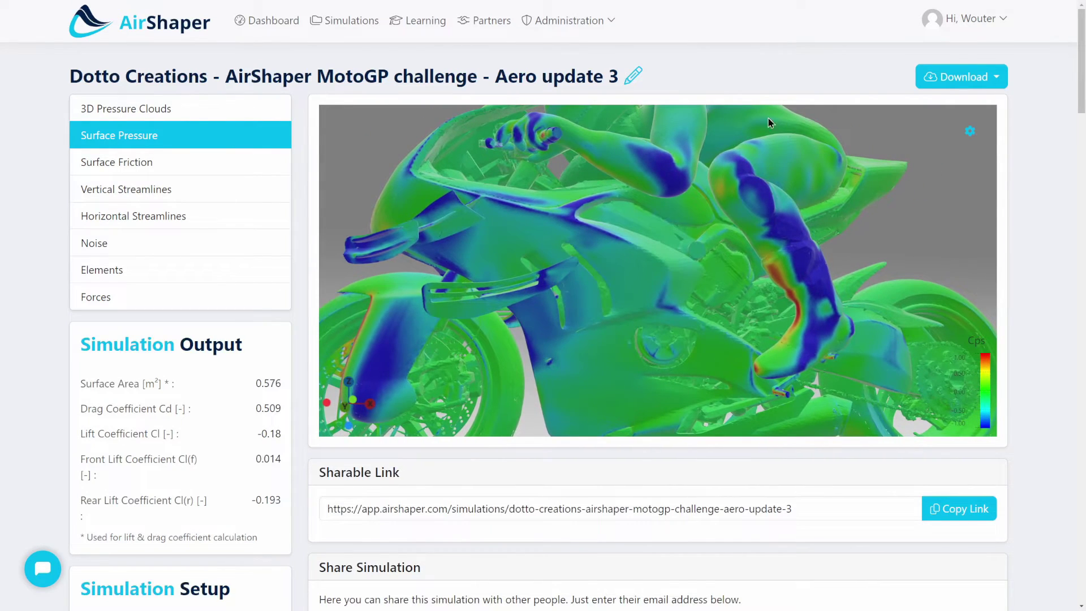
Switch back to the 3D pressure clouds and examine the flow from the fork cover past the radiators and side fairing
drag(634, 210, 239, 109)
click(239, 110)
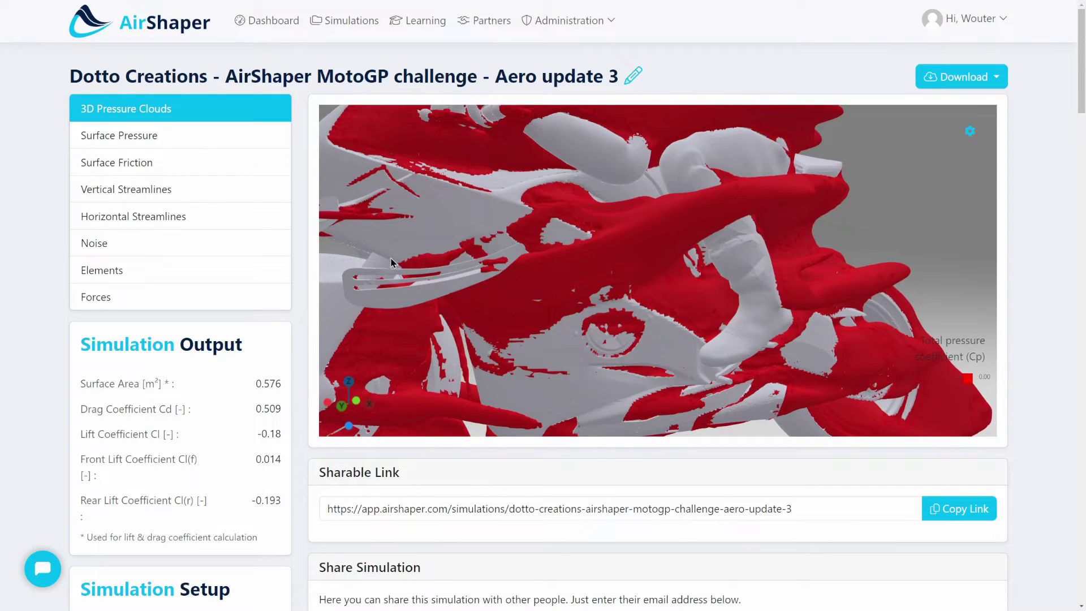
drag(676, 234, 553, 162)
drag(598, 226, 355, 168)
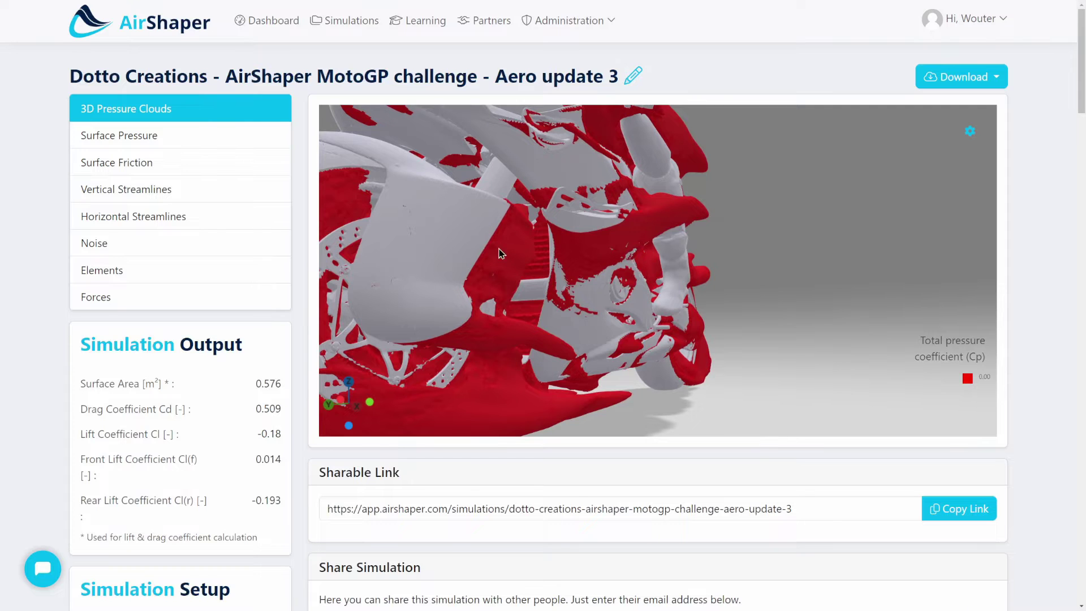
scroll(531, 263, down, 3)
scroll(523, 269, up, 5)
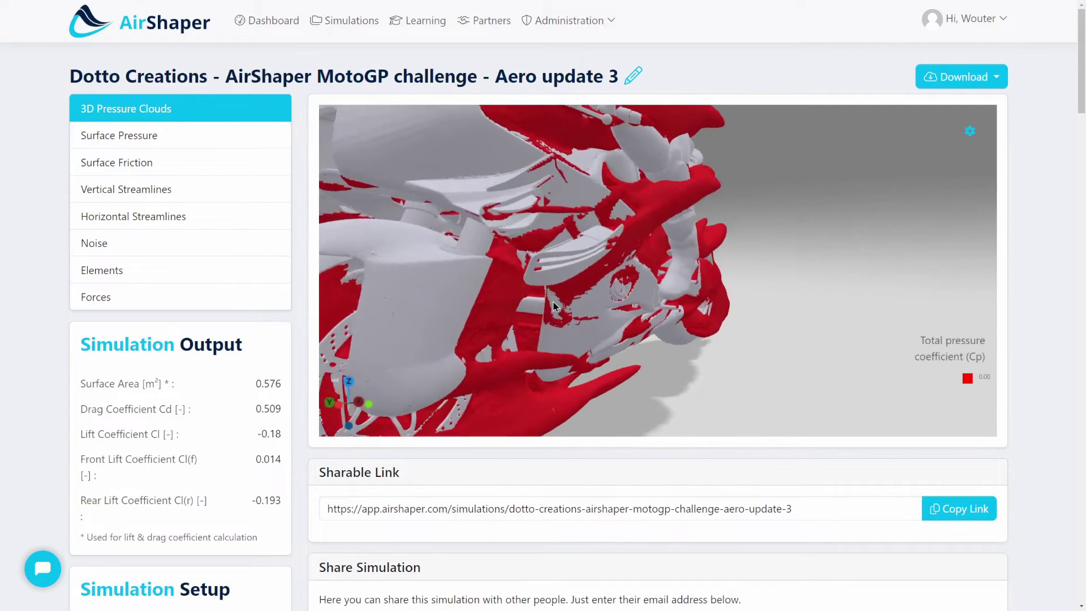
drag(520, 270, 558, 290)
drag(649, 263, 581, 304)
drag(631, 258, 474, 273)
Examine the 3D pressure clouds trailing from the front wheel along the lower fairing, and those around the rider
scroll(600, 292, up, 4)
drag(556, 278, 616, 204)
drag(534, 276, 485, 225)
drag(535, 321, 534, 344)
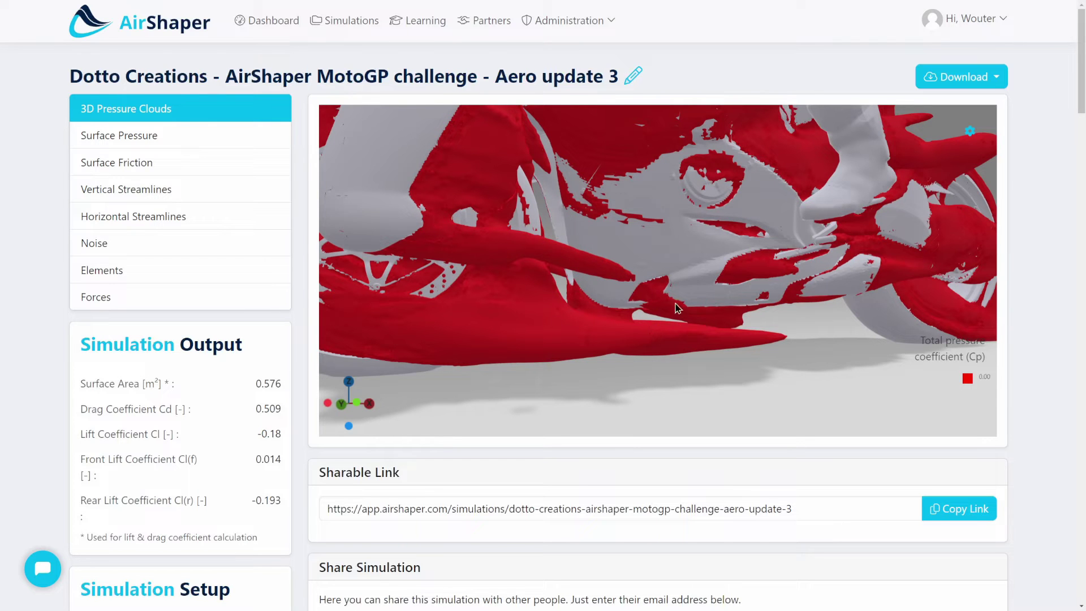
drag(624, 324, 544, 279)
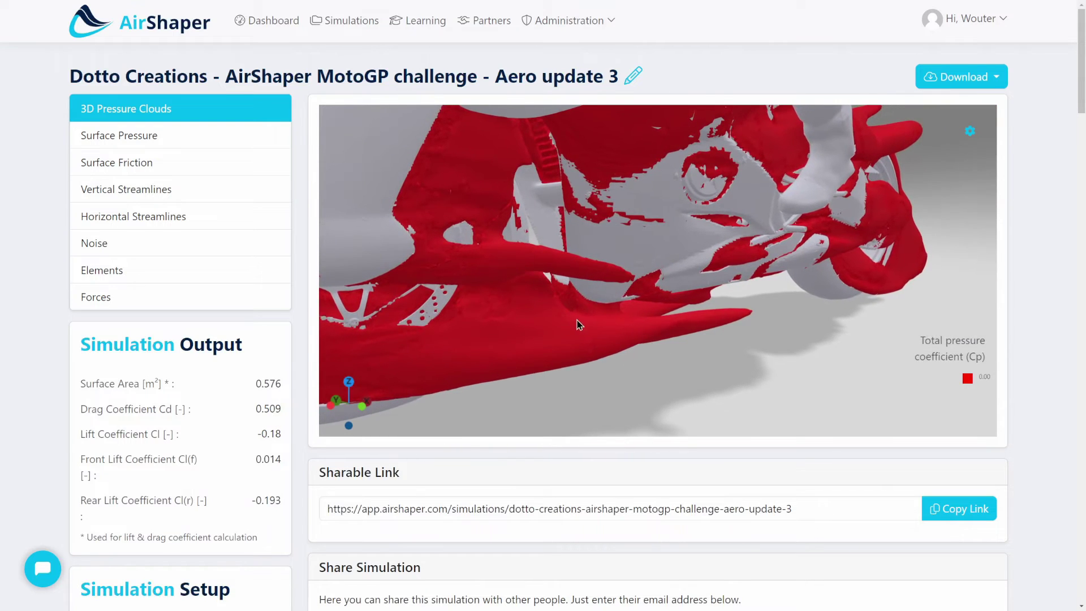
drag(580, 323, 554, 293)
drag(621, 276, 523, 278)
scroll(604, 304, down, 5)
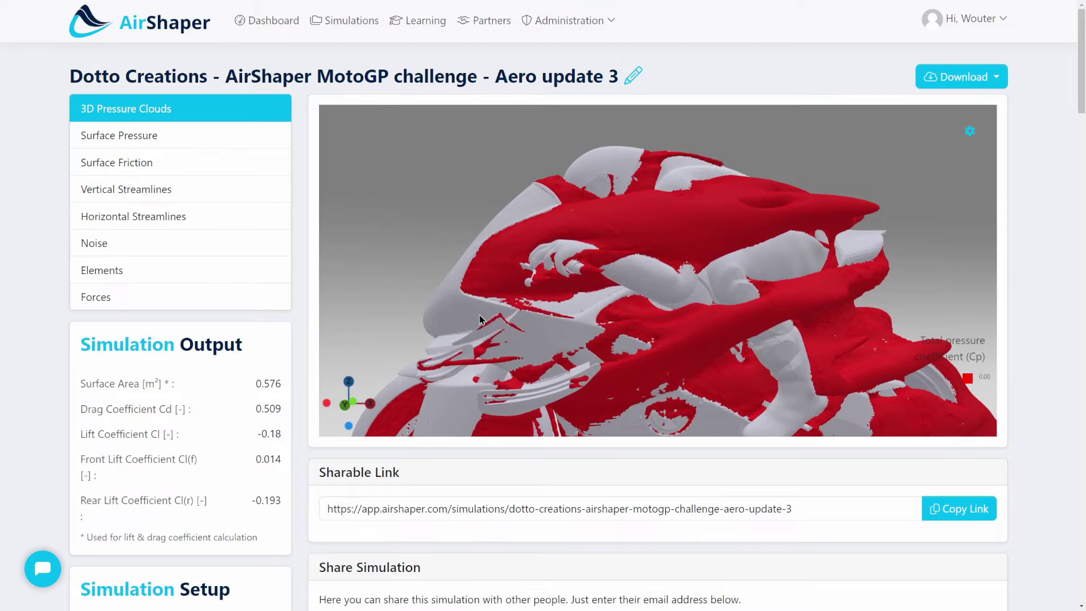
Examine the 3D pressure clouds around the windscreen, helmet, hands and rider's back from the side, front and above
drag(578, 205, 551, 267)
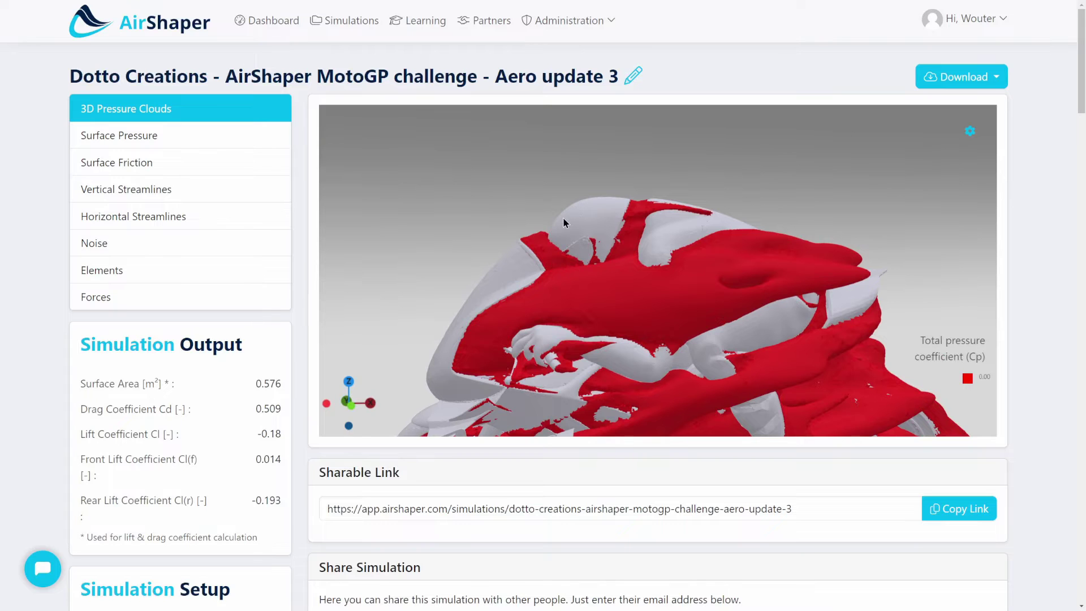
drag(566, 218, 652, 253)
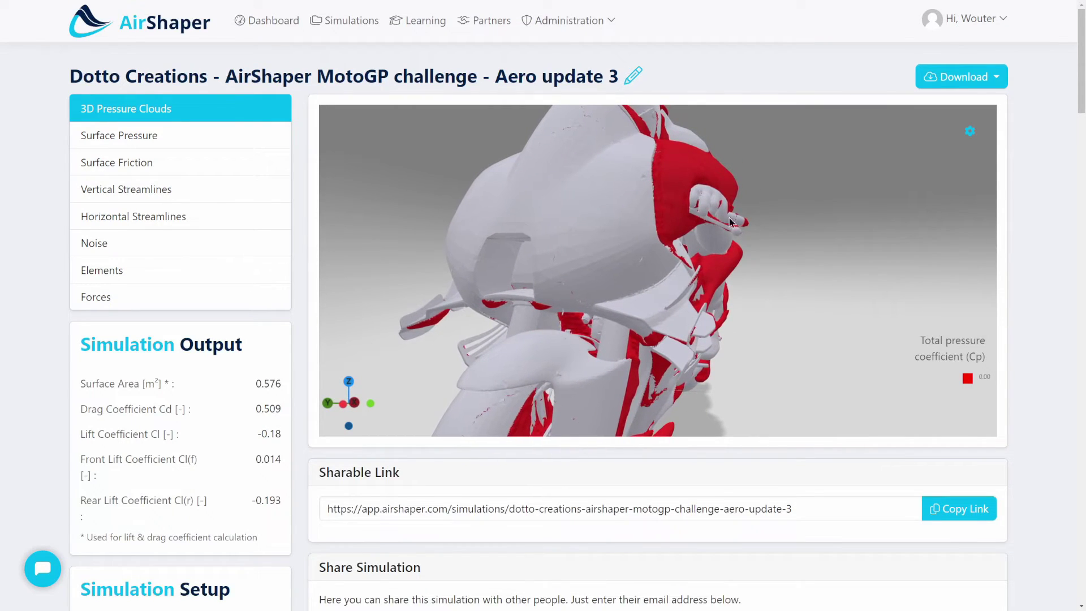
drag(709, 231, 575, 300)
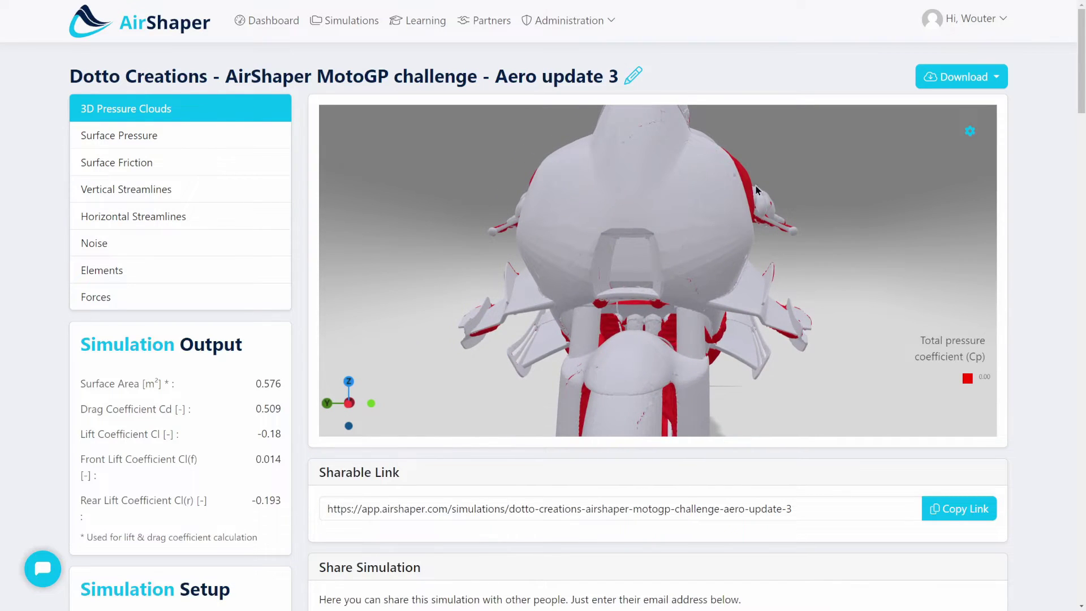
drag(756, 217, 524, 190)
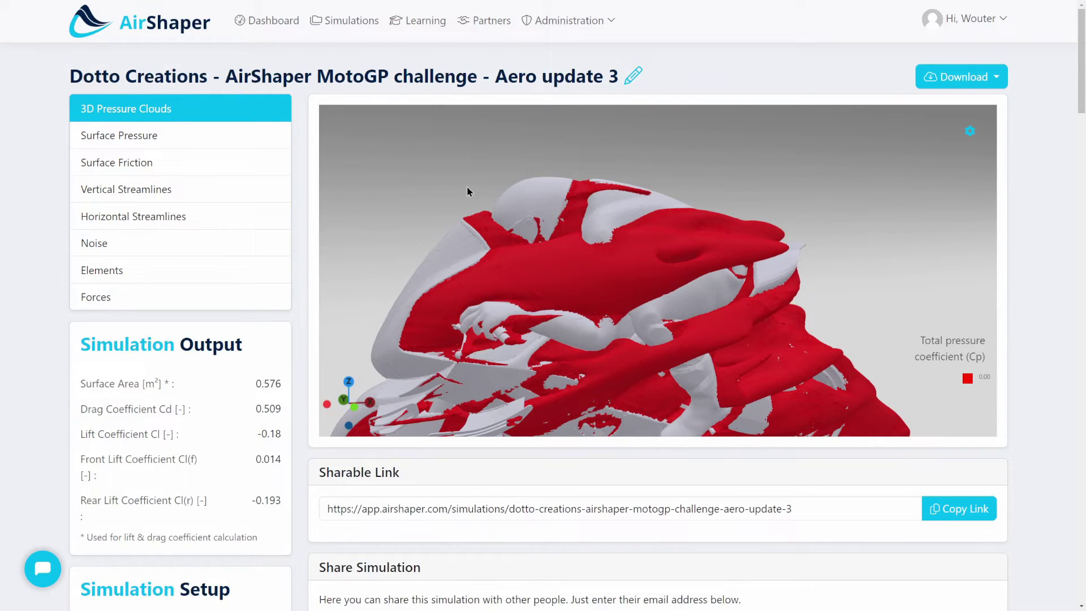
drag(452, 247, 639, 327)
scroll(624, 293, down, 3)
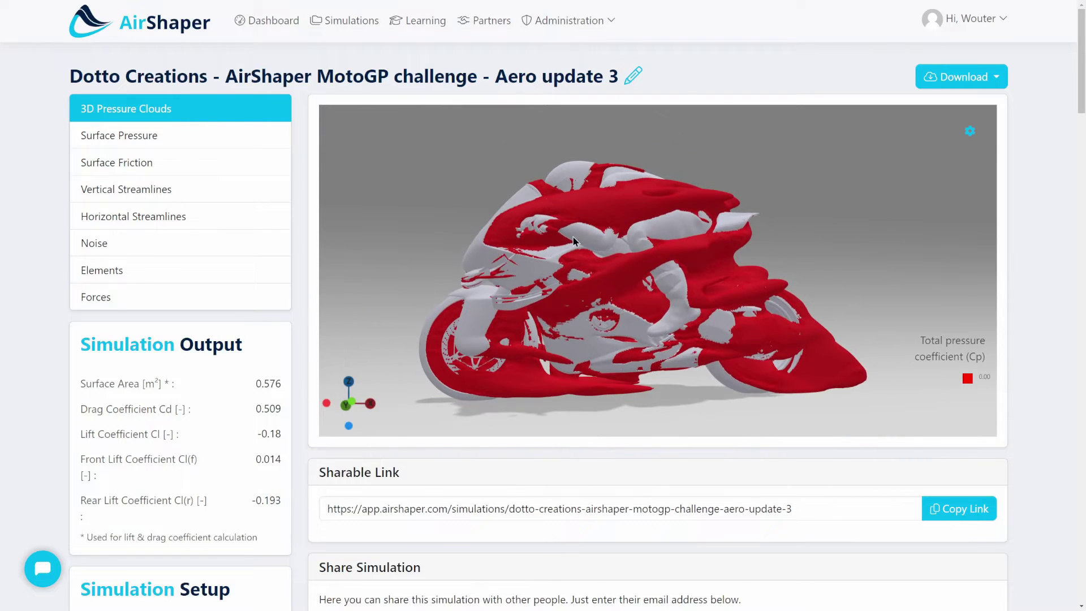
drag(573, 236, 512, 286)
scroll(573, 242, up, 6)
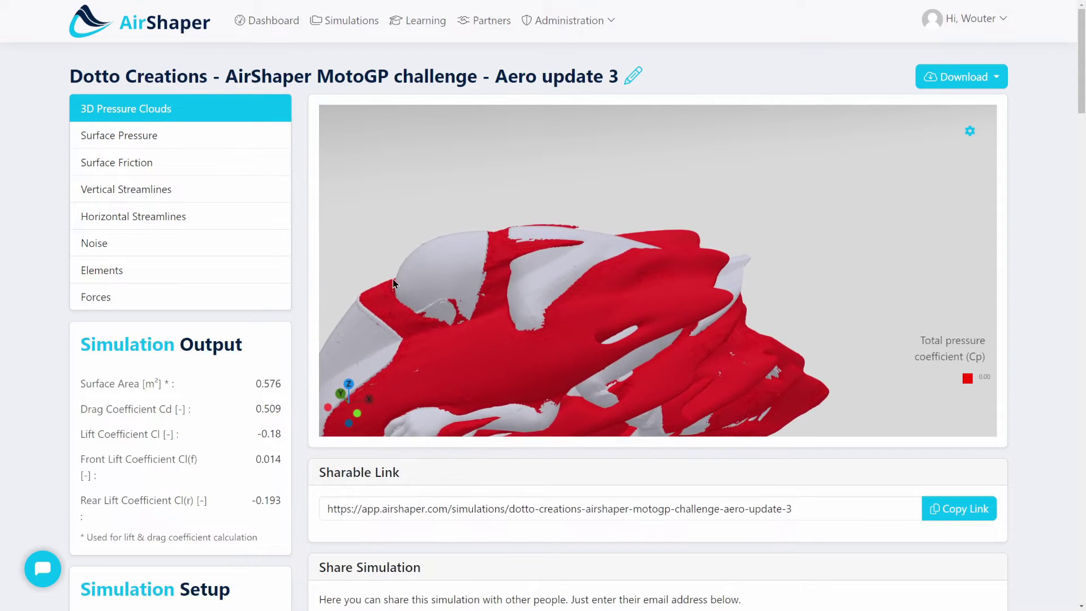
drag(613, 251, 512, 351)
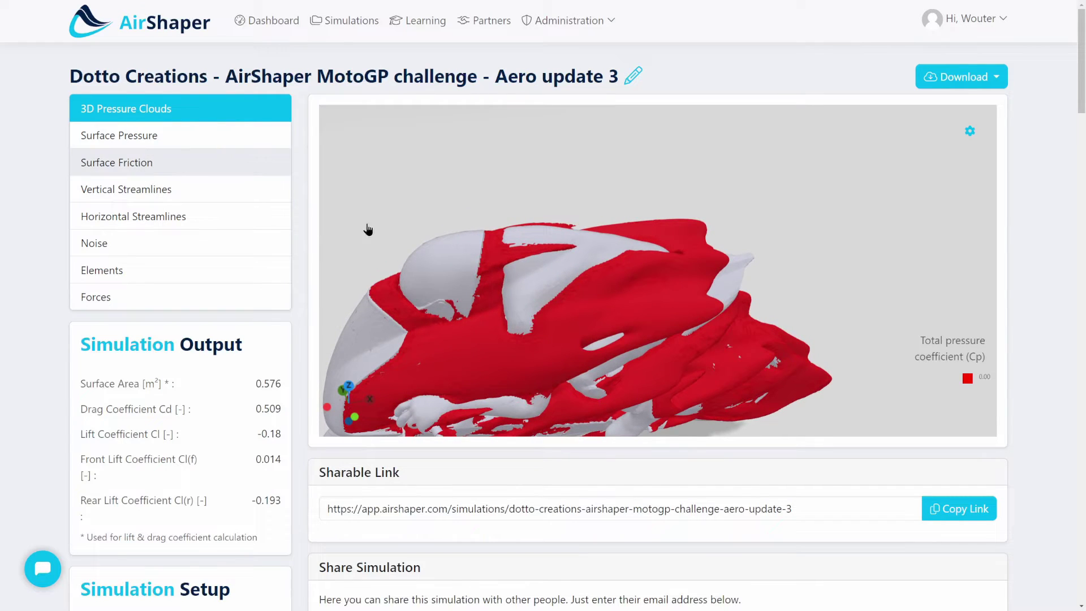
Show the Surface Friction results and inspect the rider's back, leg and the tail from behind and the side
drag(505, 308, 630, 241)
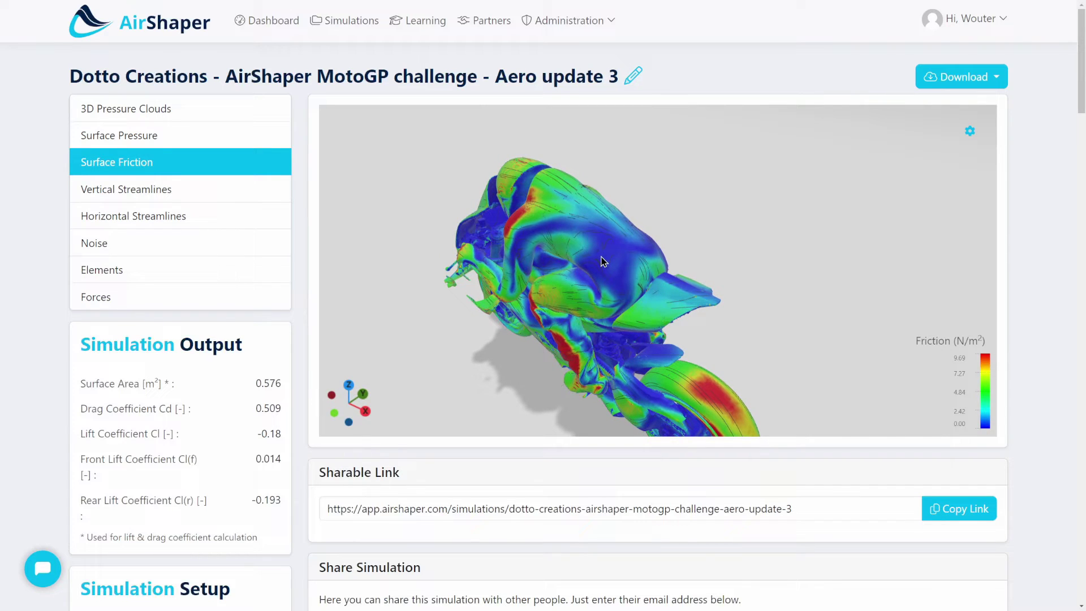
drag(604, 273, 339, 170)
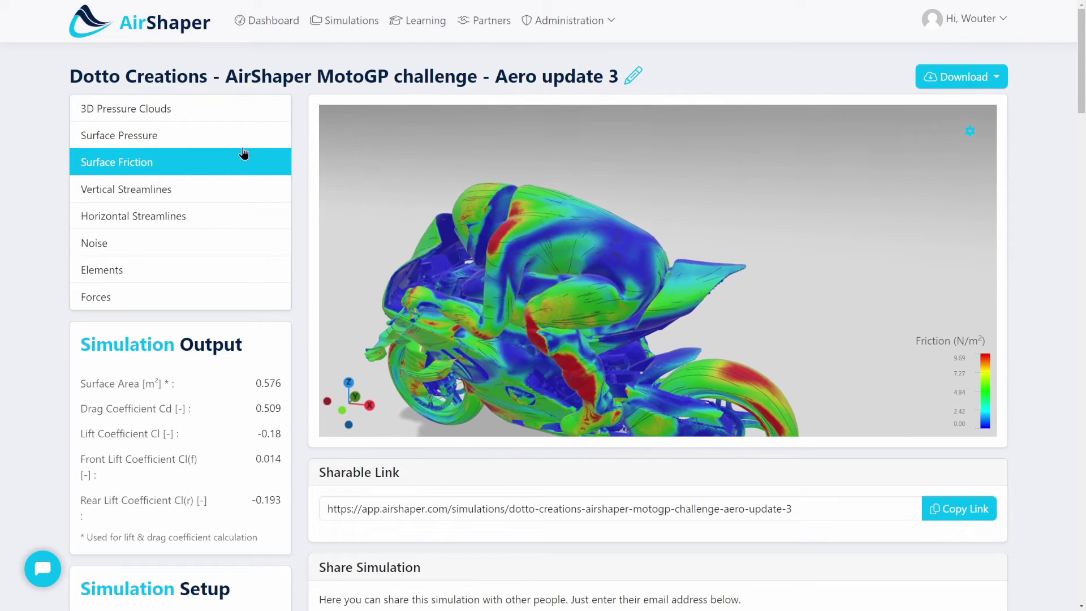
Show the Surface Pressure results and inspect the nose air intake, front fairing and front wheel head-on
click(154, 139)
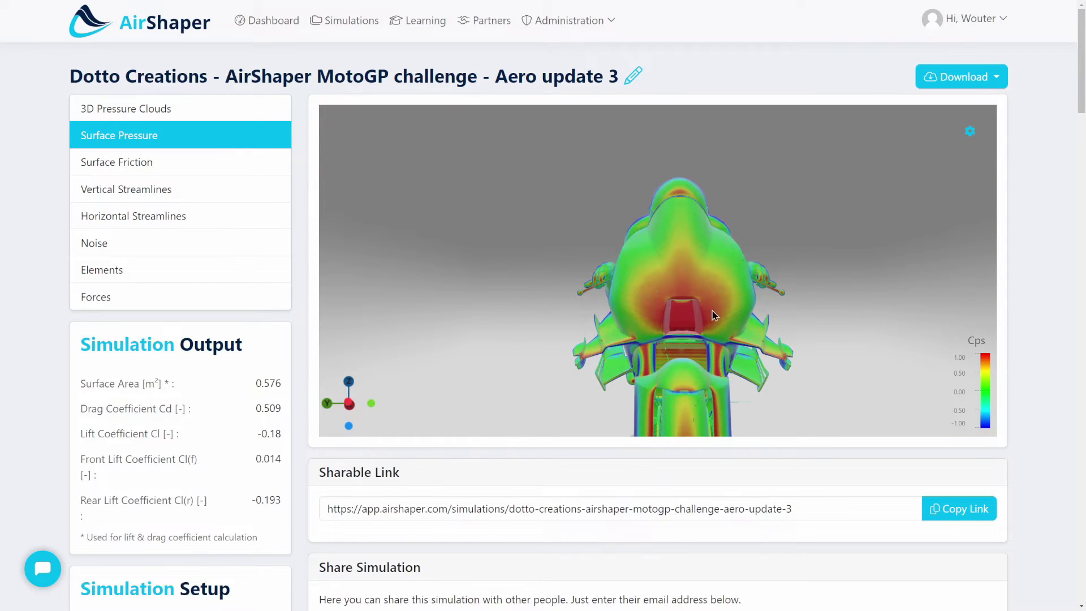
mouse_move(712, 310)
mouse_down()
mouse_move(701, 271)
mouse_move(707, 321)
mouse_up()
scroll(702, 270, down, 3)
scroll(707, 322, up, 5)
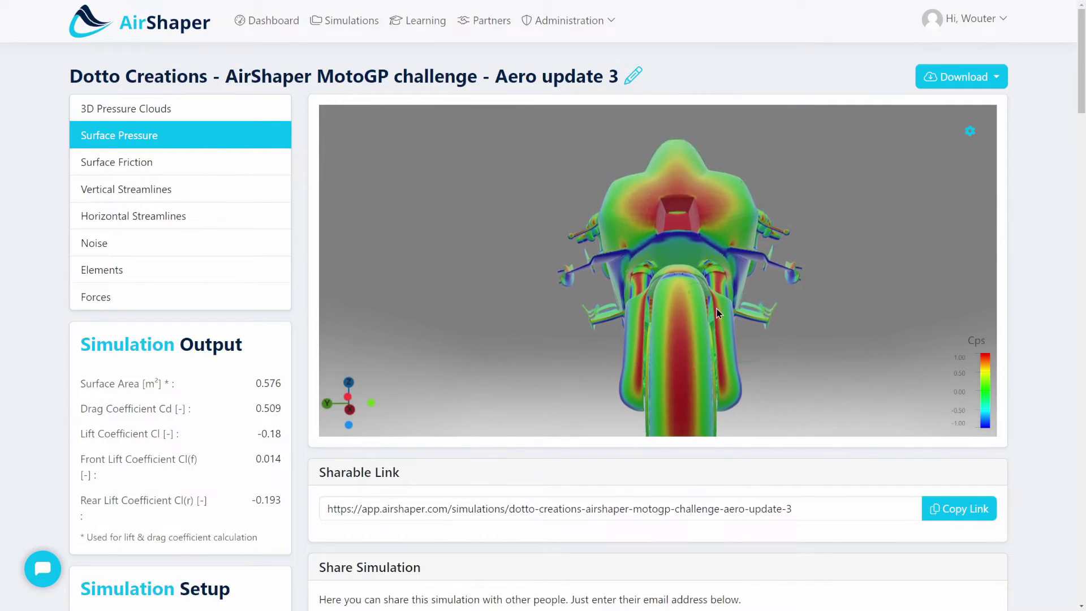
drag(719, 370, 585, 345)
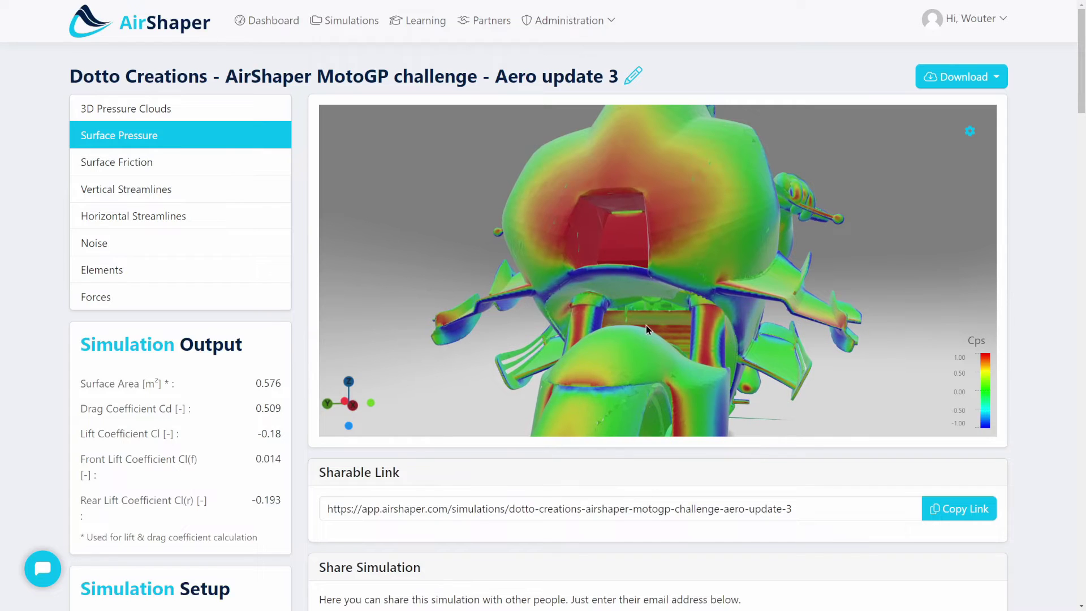
Inspect the surface pressure on the radiators, the lower side fairing and the rider's lower leg and foot
drag(727, 315, 670, 321)
scroll(670, 321, up, 5)
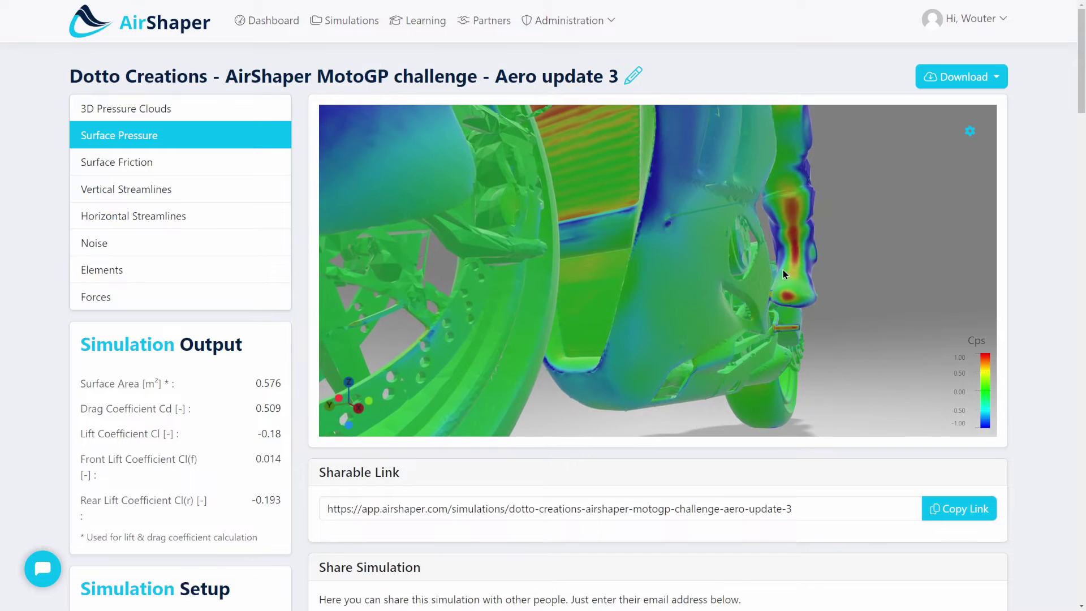
drag(717, 286, 819, 298)
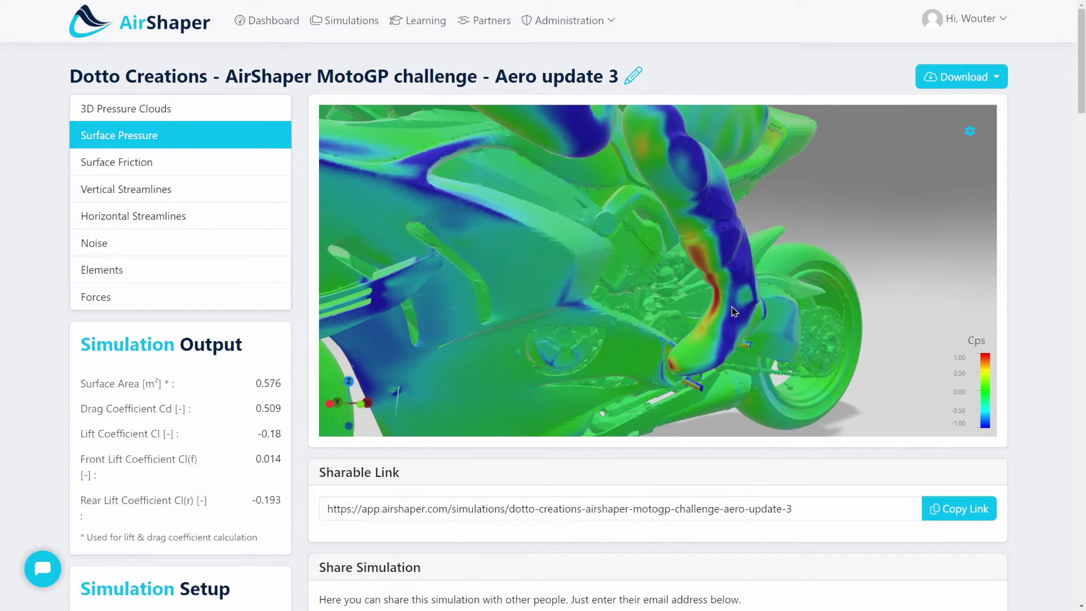
scroll(694, 332, down, 4)
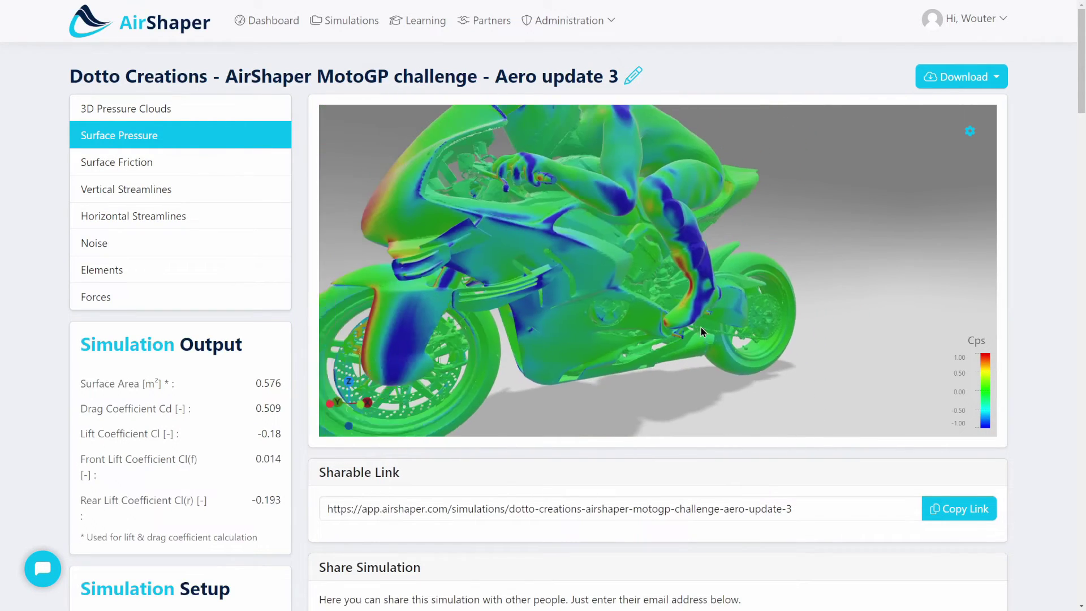
drag(701, 328, 173, 115)
Switch to the 3D pressure clouds and examine the rider's foot, the lower fairing and the side winglets
click(173, 115)
drag(704, 257, 652, 341)
scroll(652, 342, down, 5)
scroll(652, 256, up, 5)
scroll(674, 281, down, 3)
scroll(720, 273, up, 5)
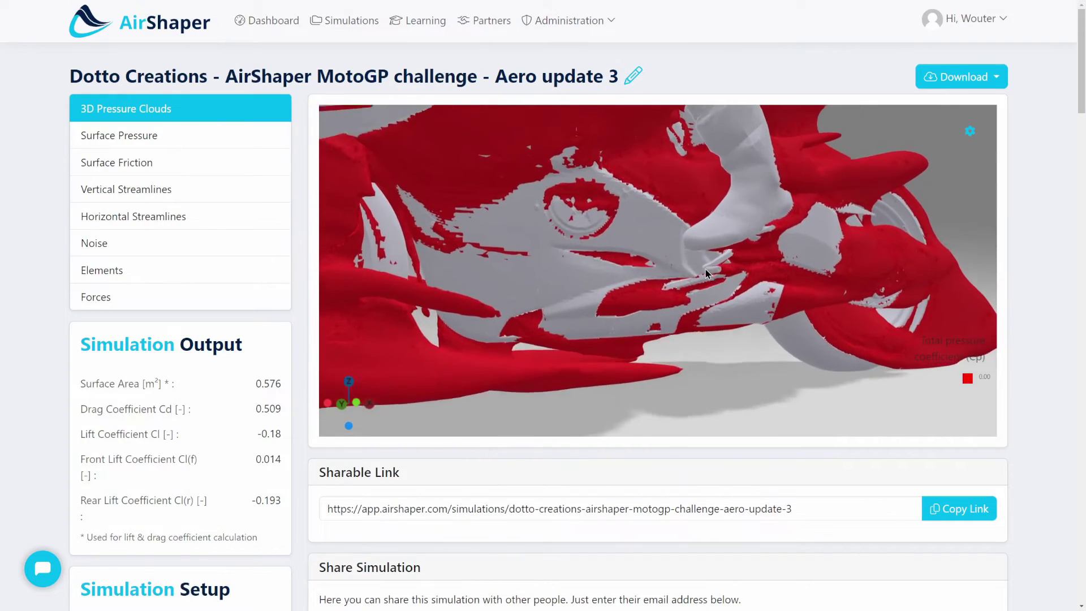
drag(705, 274, 809, 266)
scroll(809, 266, down, 5)
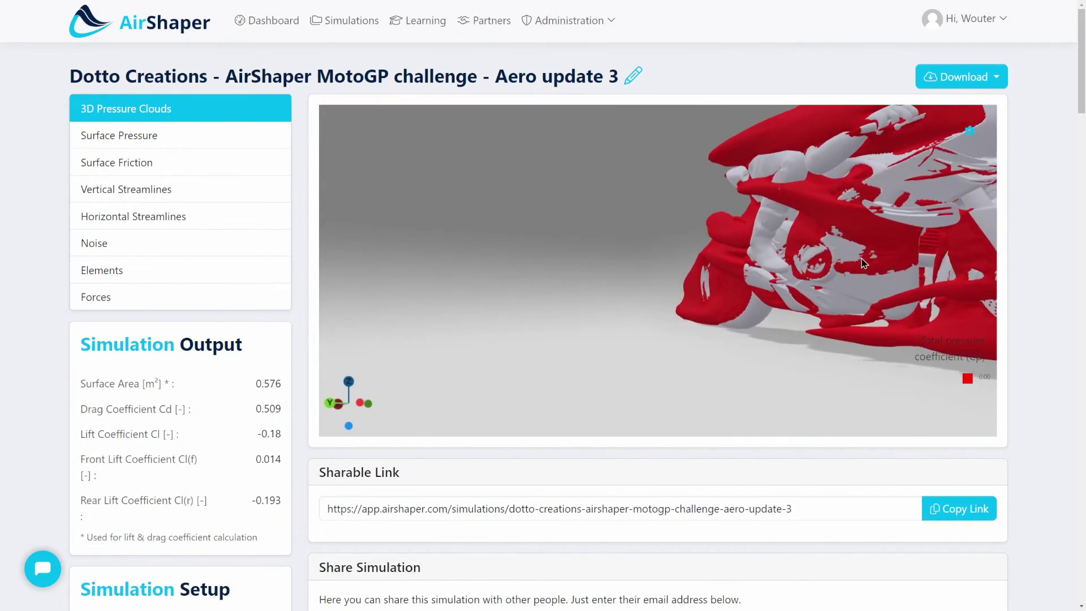
scroll(864, 263, up, 5)
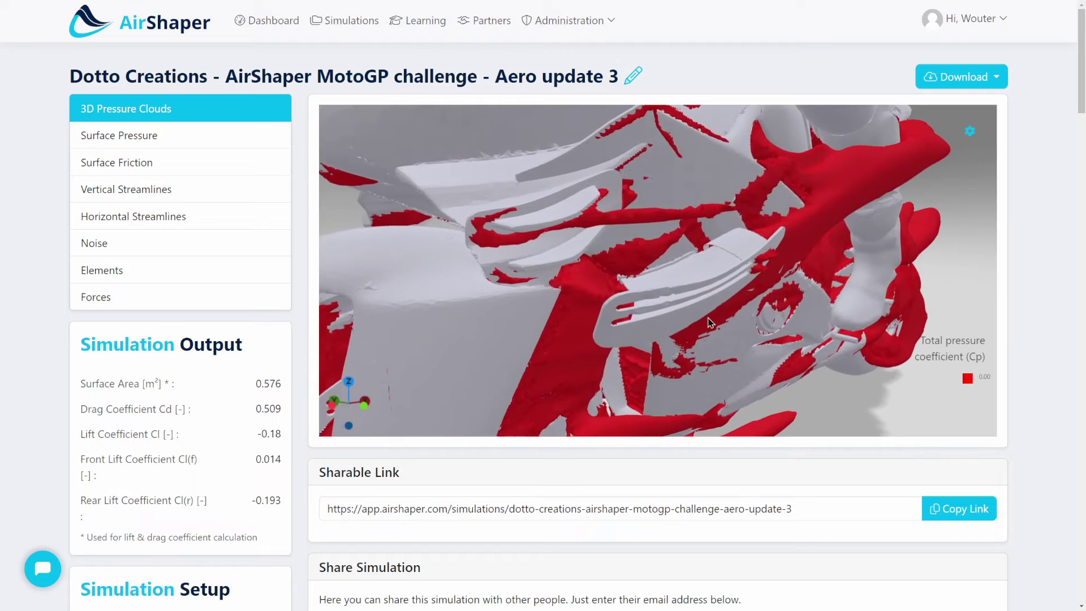
Show the Surface Pressure results and inspect the front fork cover beside the front wheel
scroll(690, 315, down, 3)
click(154, 137)
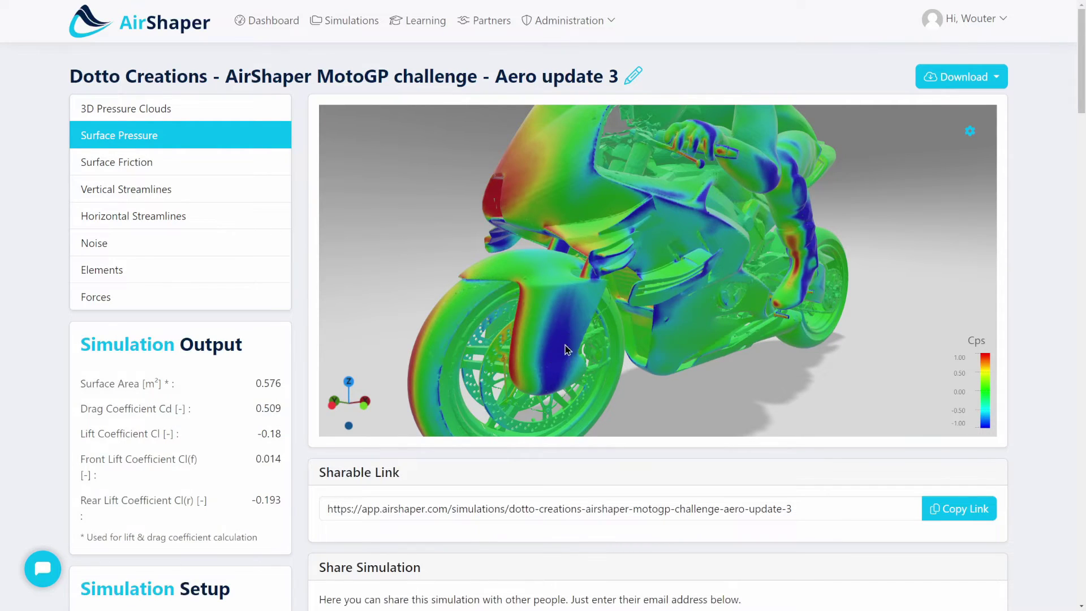
drag(568, 350, 487, 340)
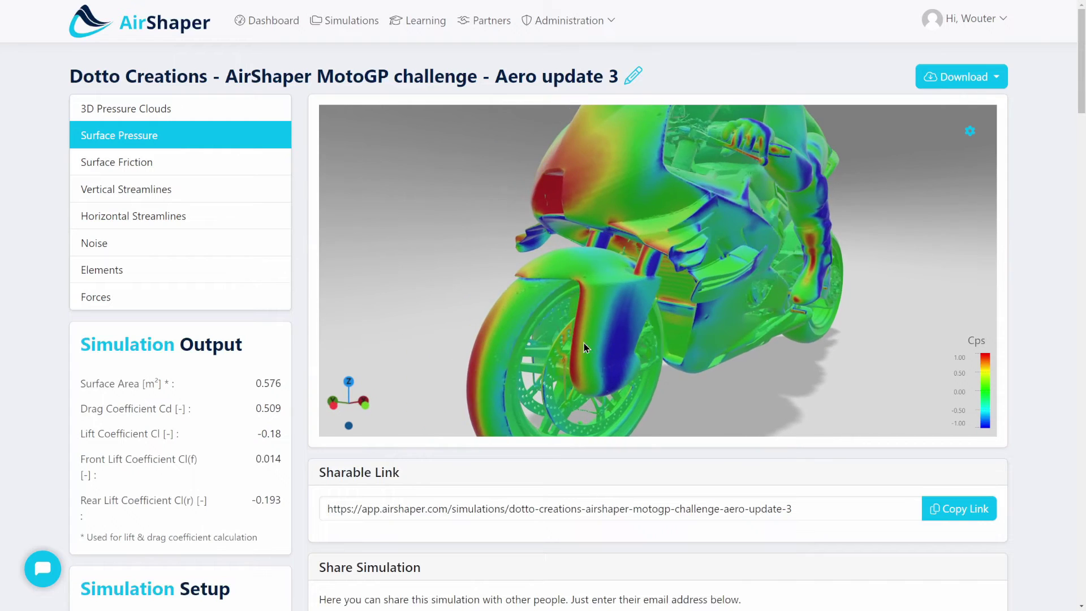
Show the Surface Friction results and inspect the front fairing, winglets, front wheel and the rider's arm and leg
click(136, 168)
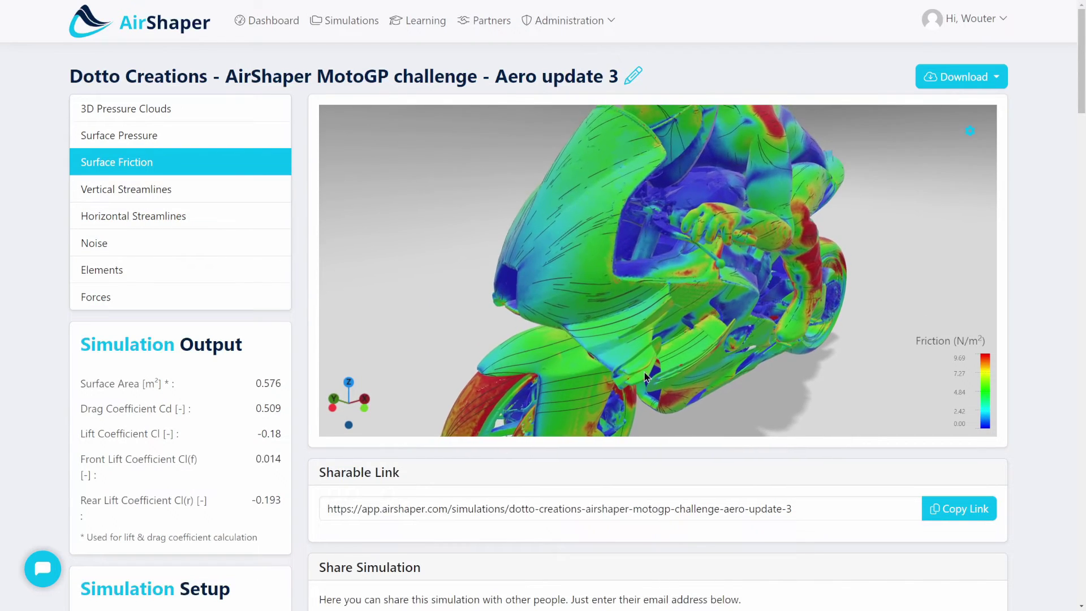
mouse_move(687, 303)
mouse_down()
mouse_move(634, 359)
mouse_move(682, 324)
mouse_up()
scroll(682, 324, up, 3)
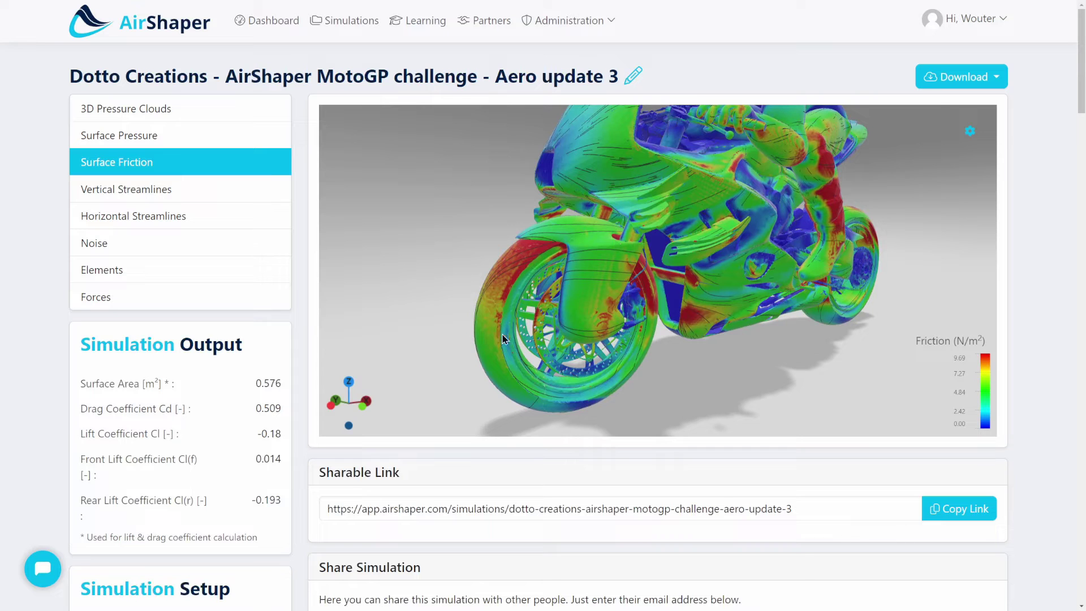
drag(486, 307, 447, 329)
drag(665, 291, 552, 263)
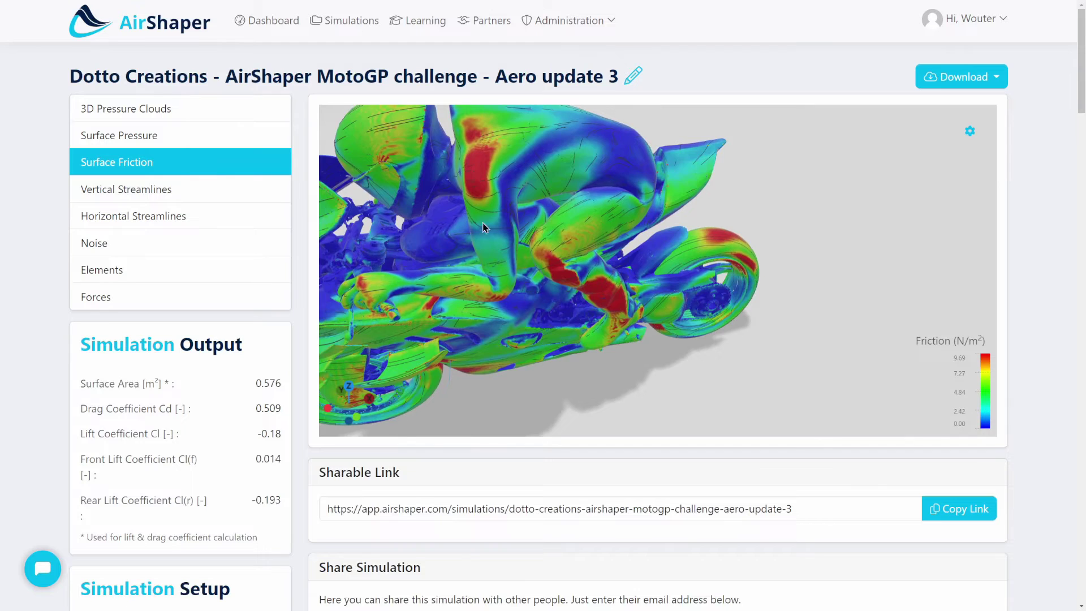
drag(485, 226, 558, 164)
drag(610, 267, 541, 256)
Show the Vertical Streamlines and shift their plane sideways to examine the flow past the side fairing and rider
drag(610, 325, 653, 307)
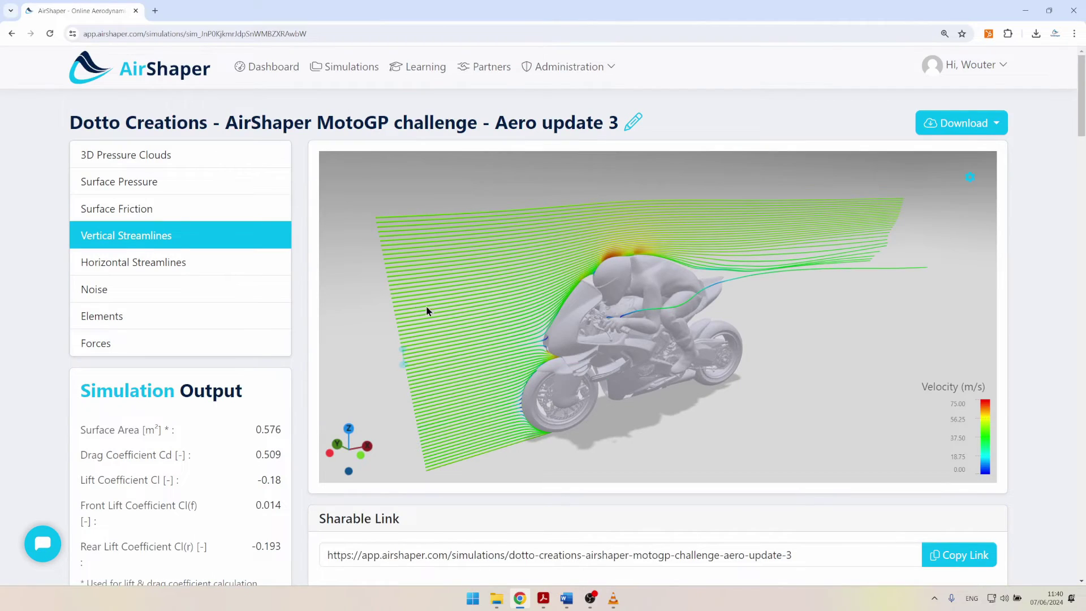
drag(429, 308, 505, 331)
mouse_move(477, 370)
mouse_down()
mouse_move(561, 406)
mouse_move(426, 357)
mouse_move(491, 379)
mouse_up()
drag(649, 379, 562, 363)
scroll(547, 321, up, 5)
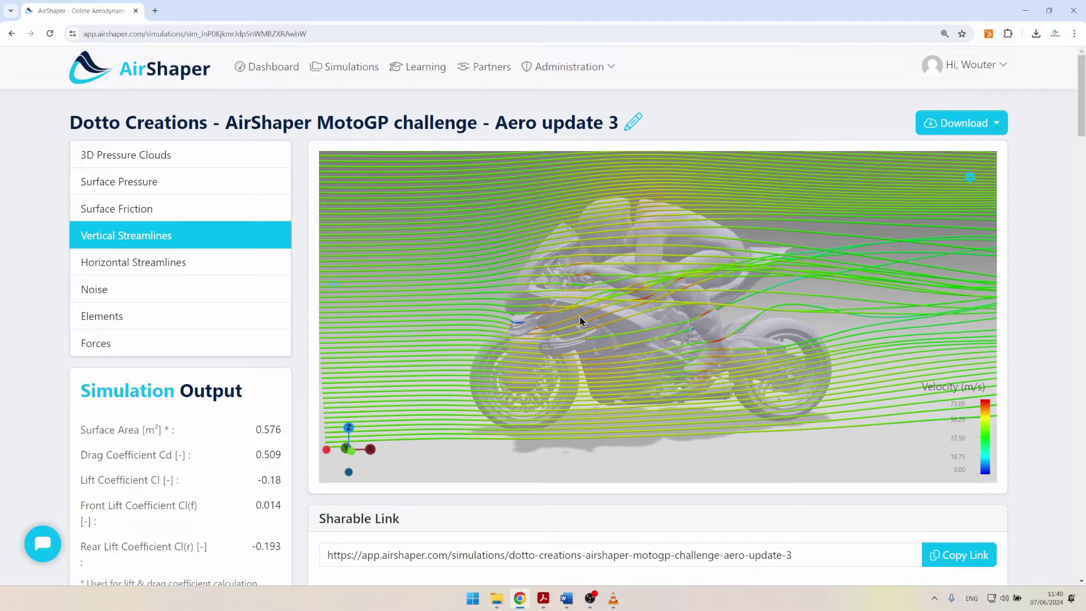
drag(592, 329, 521, 323)
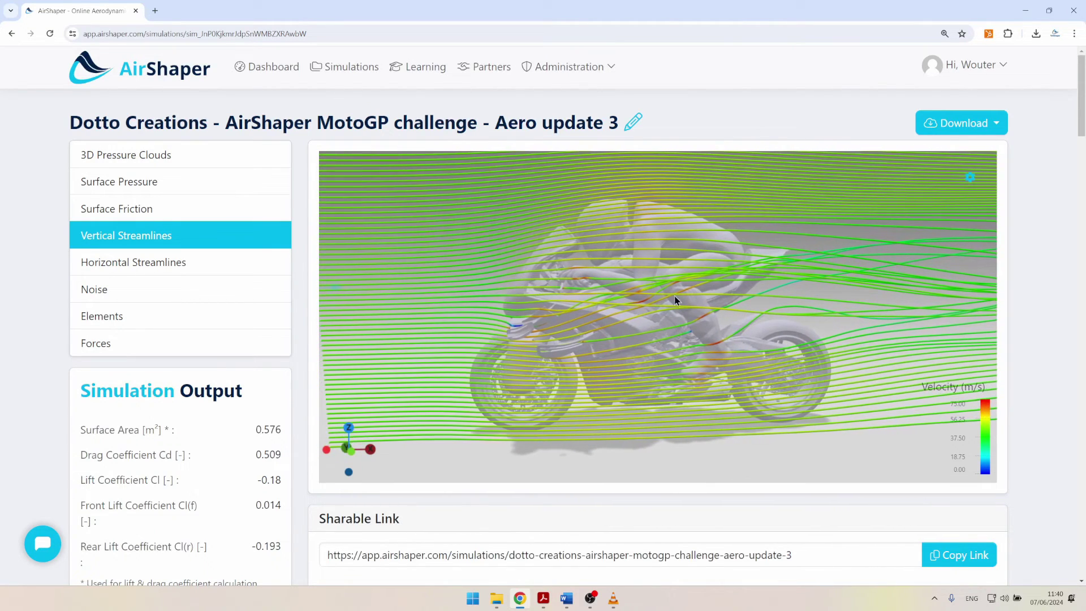
Show the Horizontal Streamlines and move their plane up to helmet height and down to wheel level to examine the flow
click(192, 265)
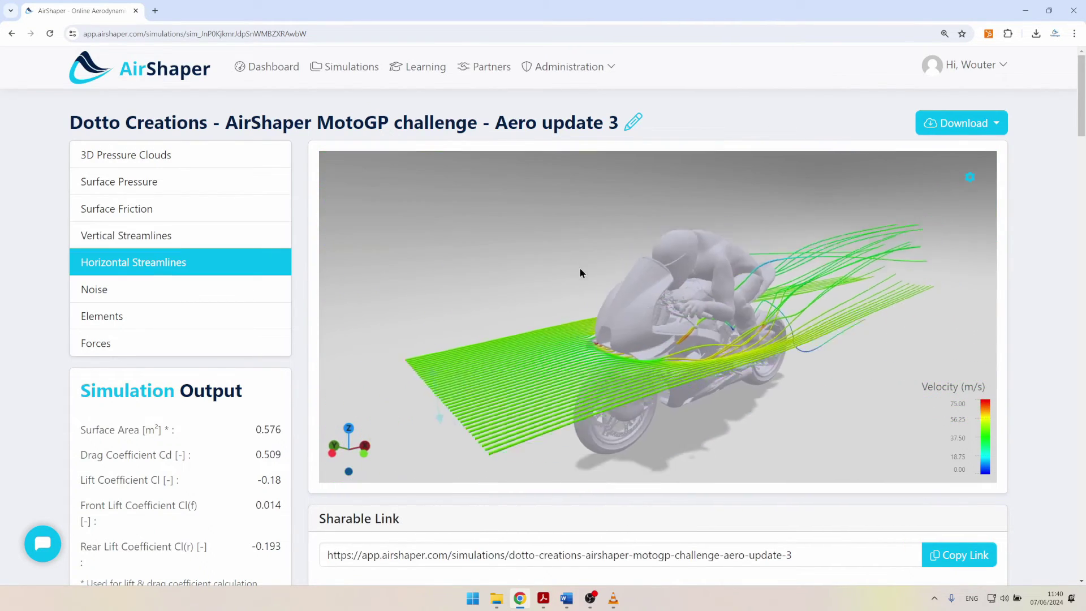
scroll(583, 272, down, 3)
drag(533, 369, 537, 304)
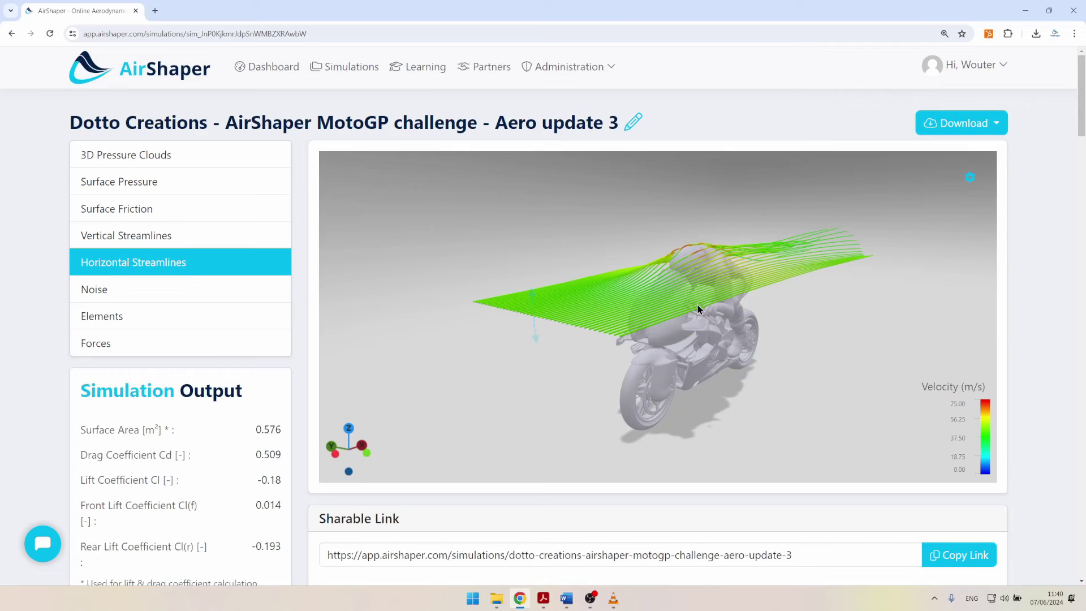
scroll(626, 321, up, 6)
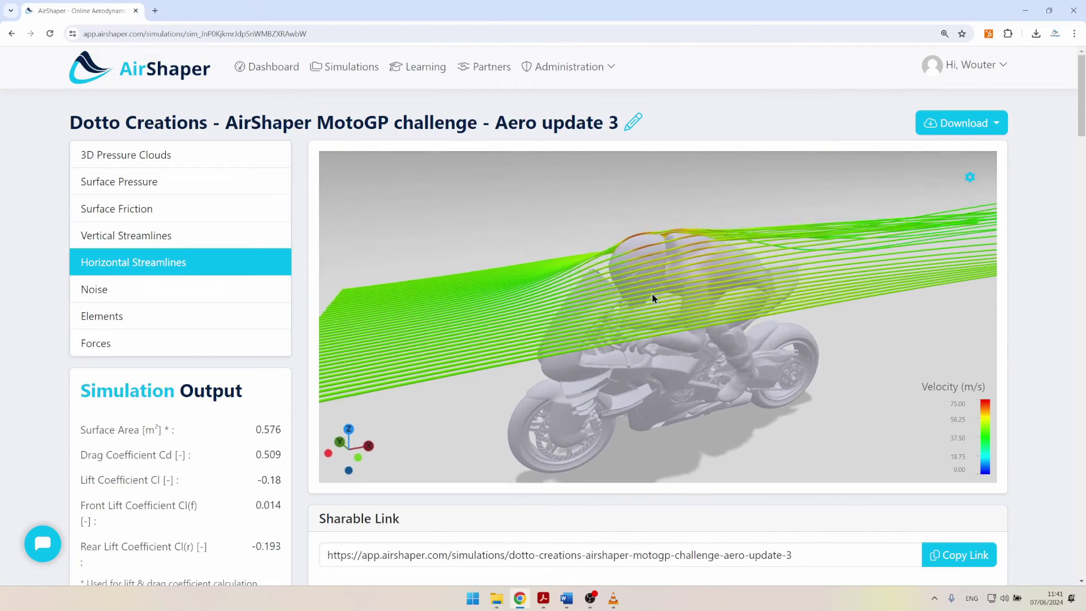
drag(653, 294, 626, 316)
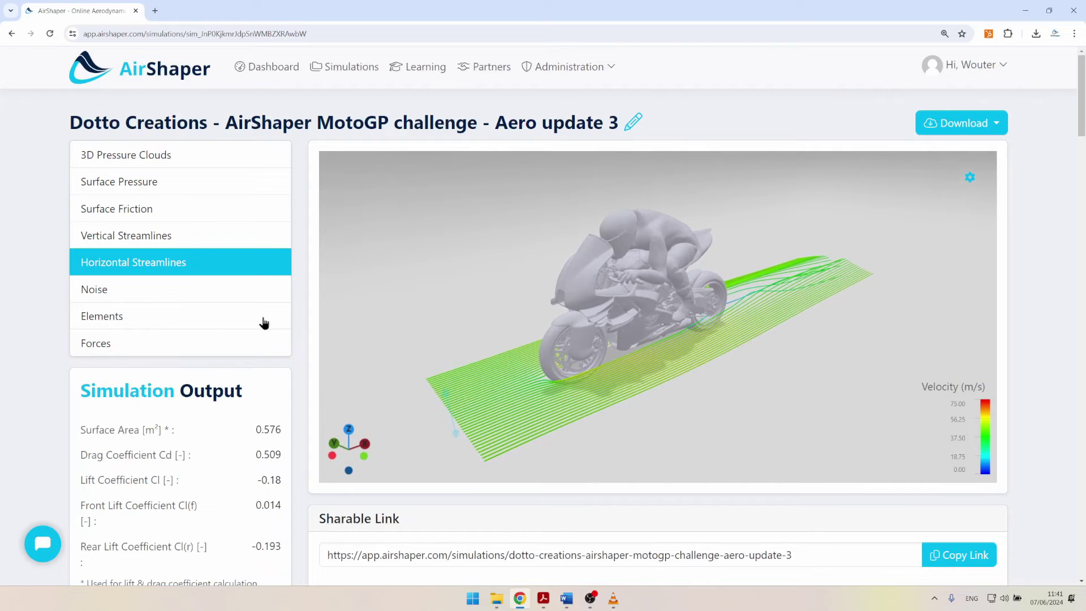
Show the Noise results and examine the noise clouds around the rider, side fairing and front wheel up close
click(94, 289)
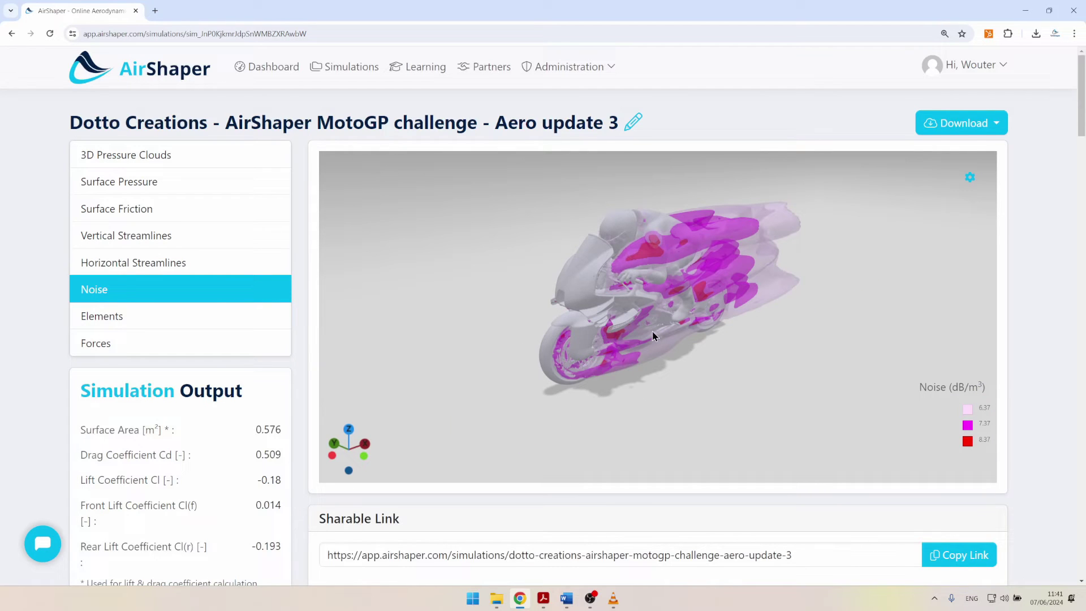
drag(631, 310, 641, 310)
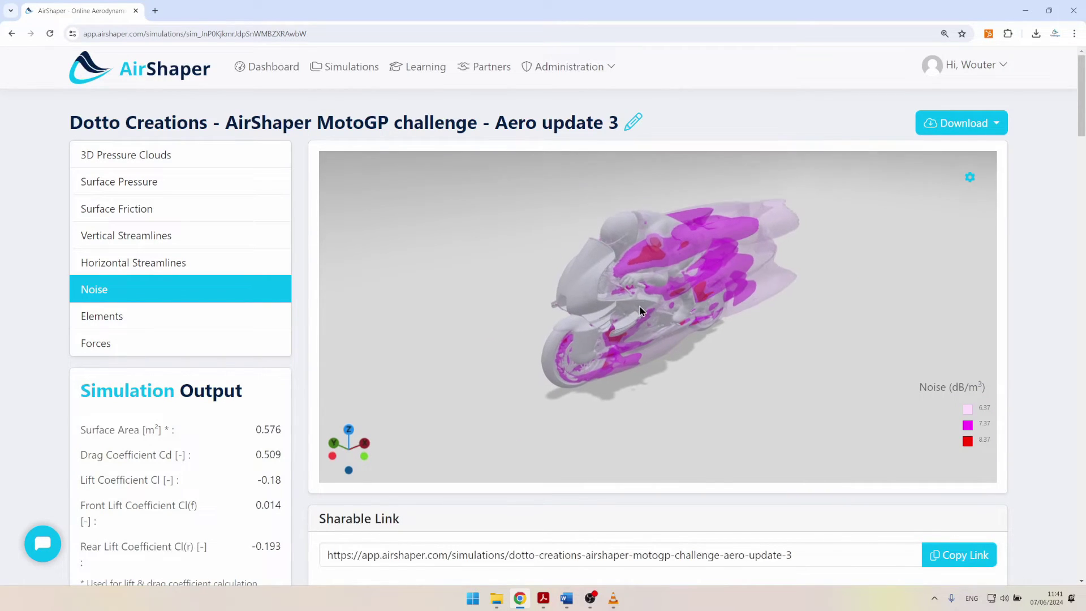
scroll(638, 297, up, 3)
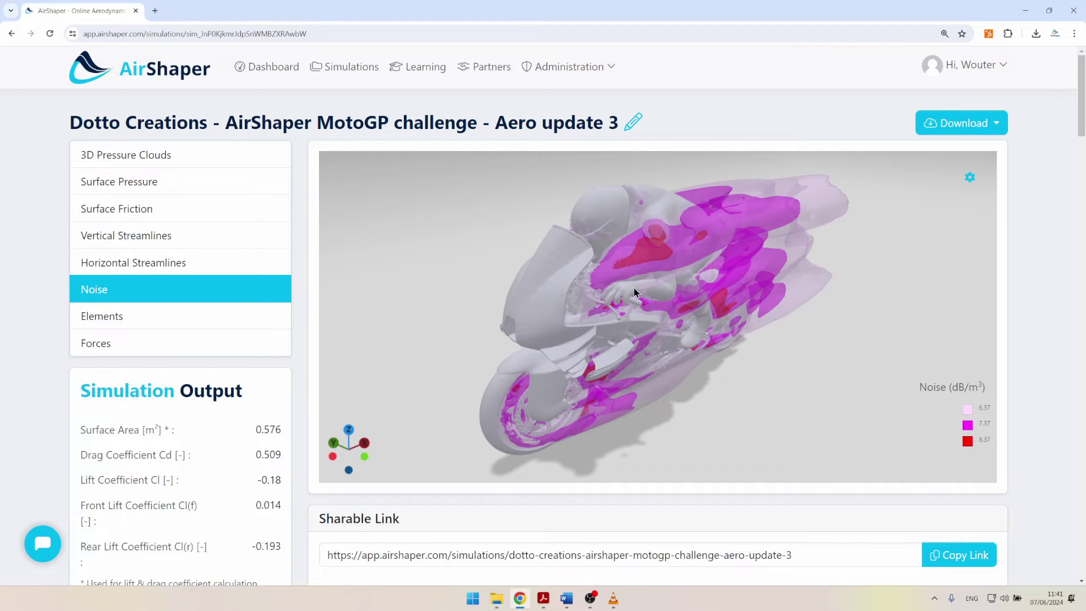
drag(630, 292, 625, 346)
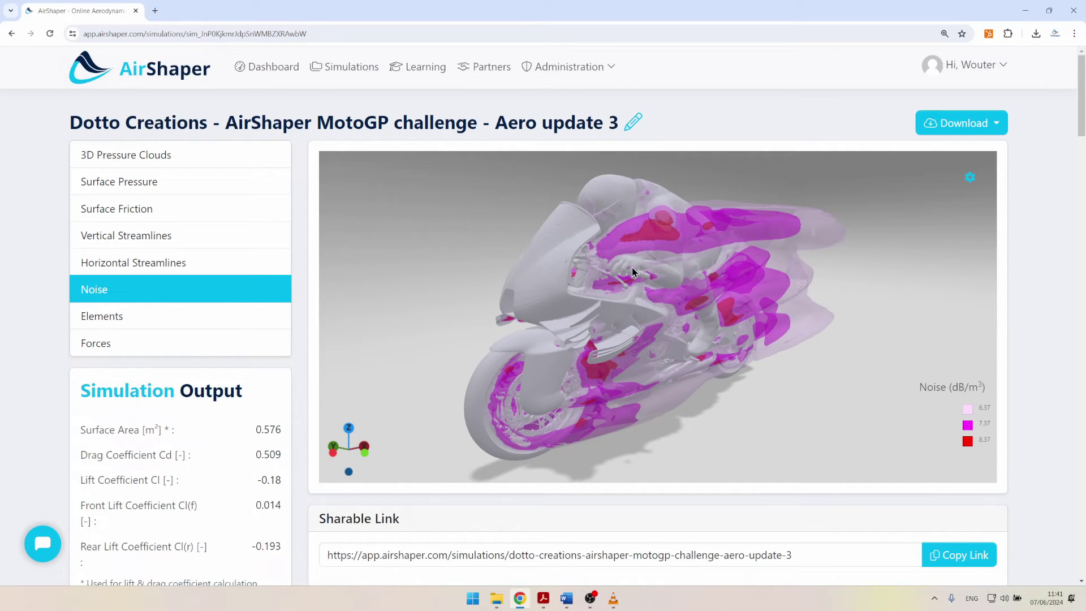
scroll(625, 260, up, 5)
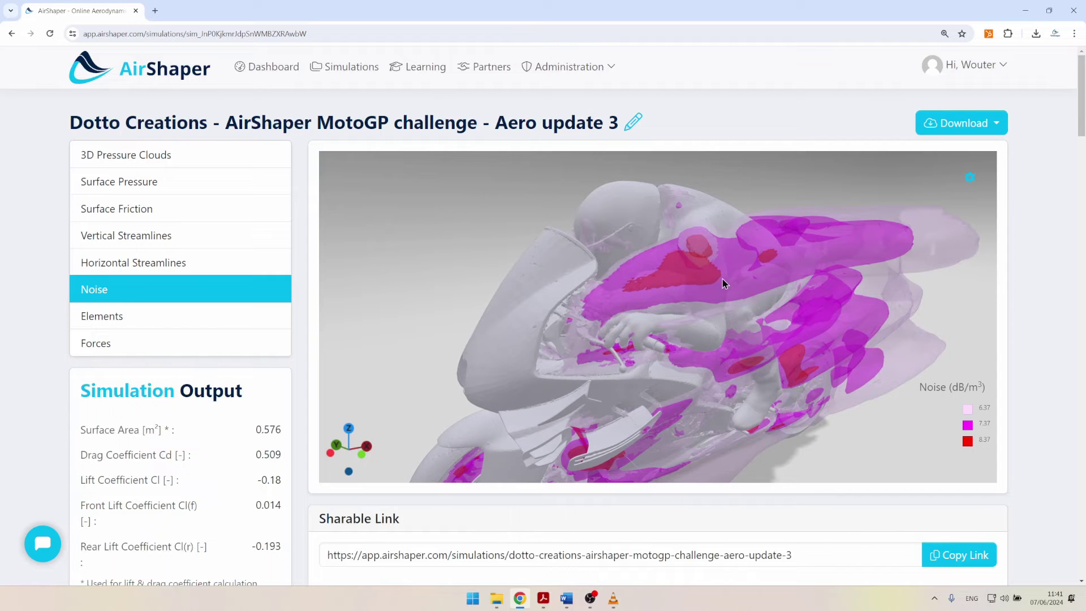
Examine the noise clouds around the rider's helmet, shoulder and arm
drag(648, 245, 635, 238)
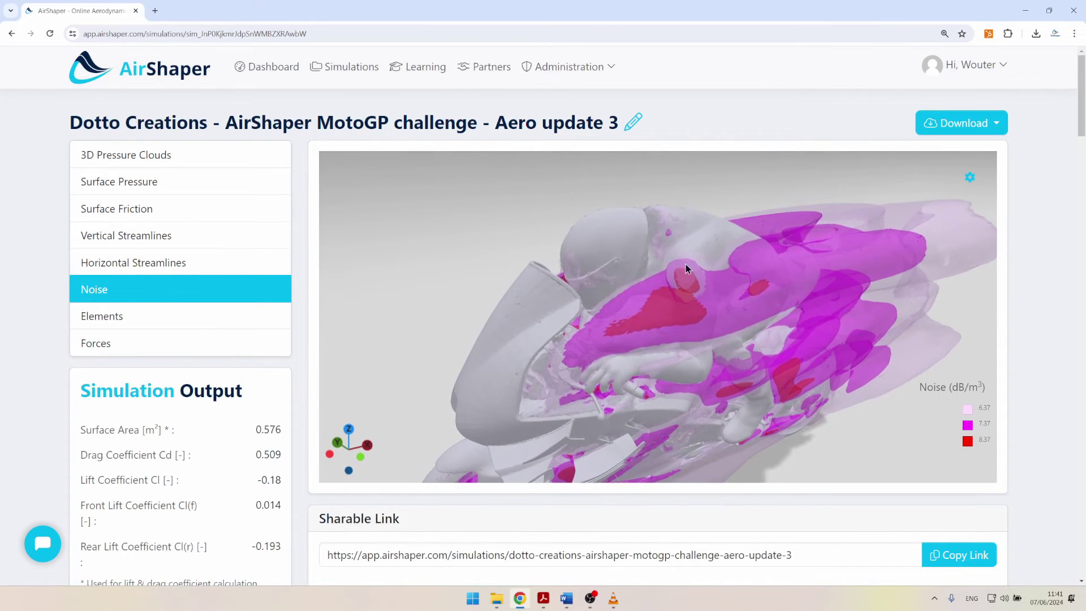
drag(637, 293, 578, 181)
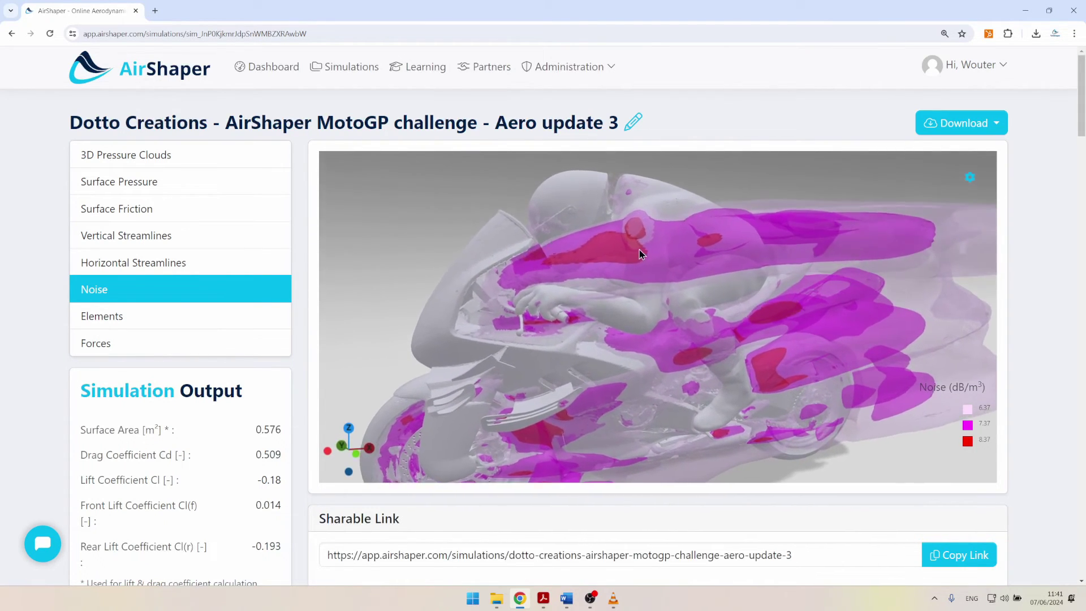
Show the Elements results and inspect the upper radiator, switching it to velocity and back to pressure
click(184, 316)
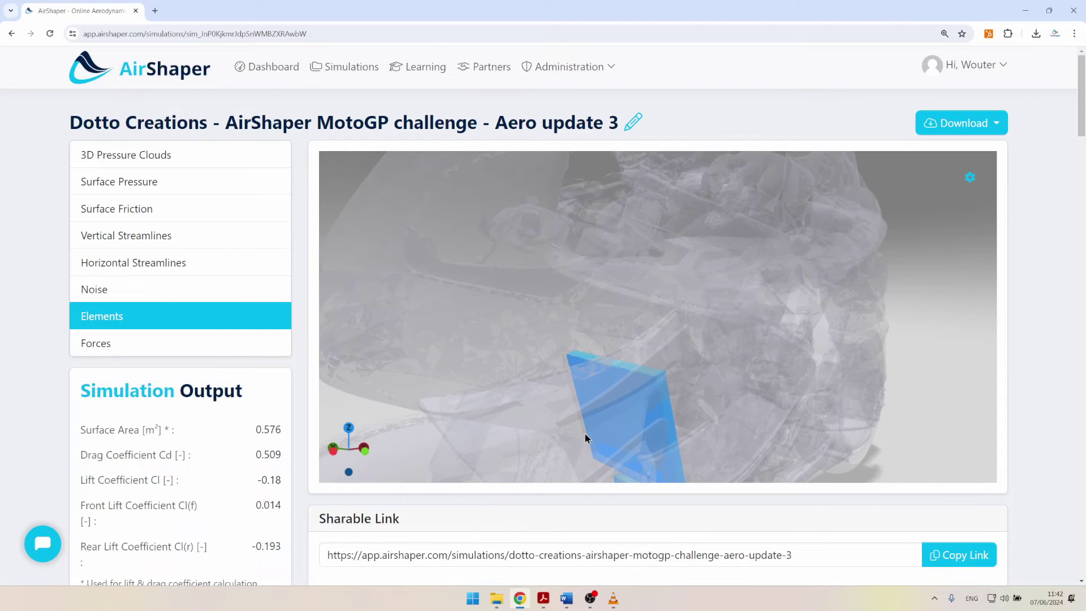
click(618, 412)
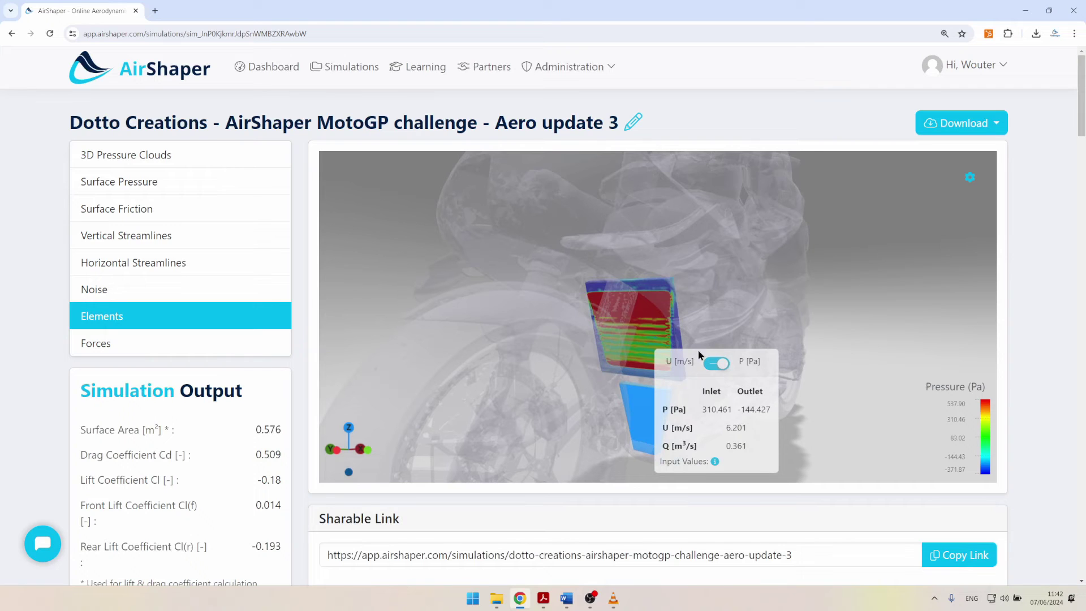
click(714, 365)
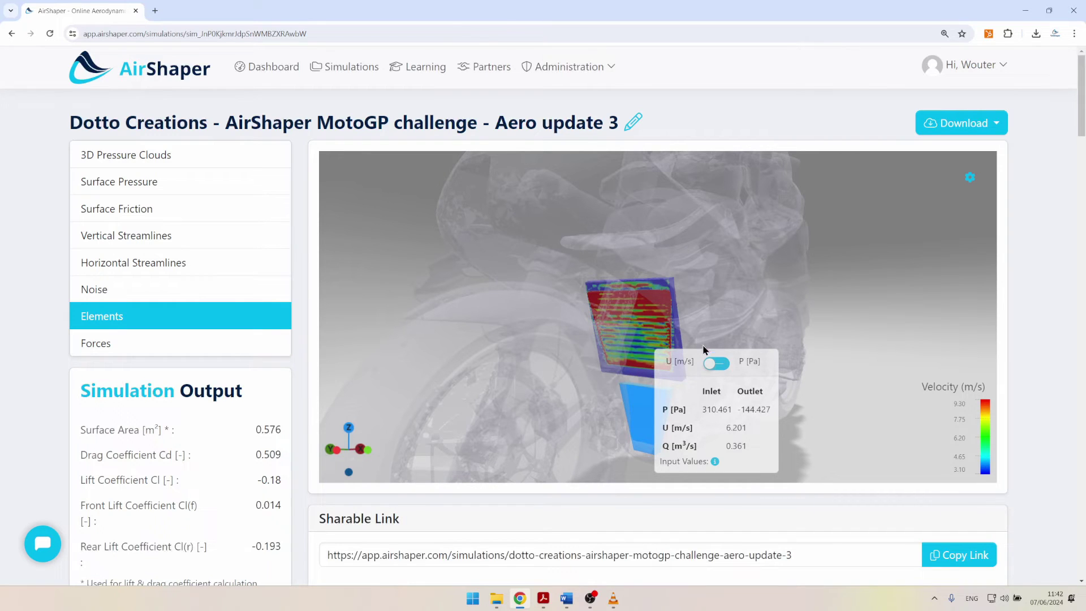
click(716, 367)
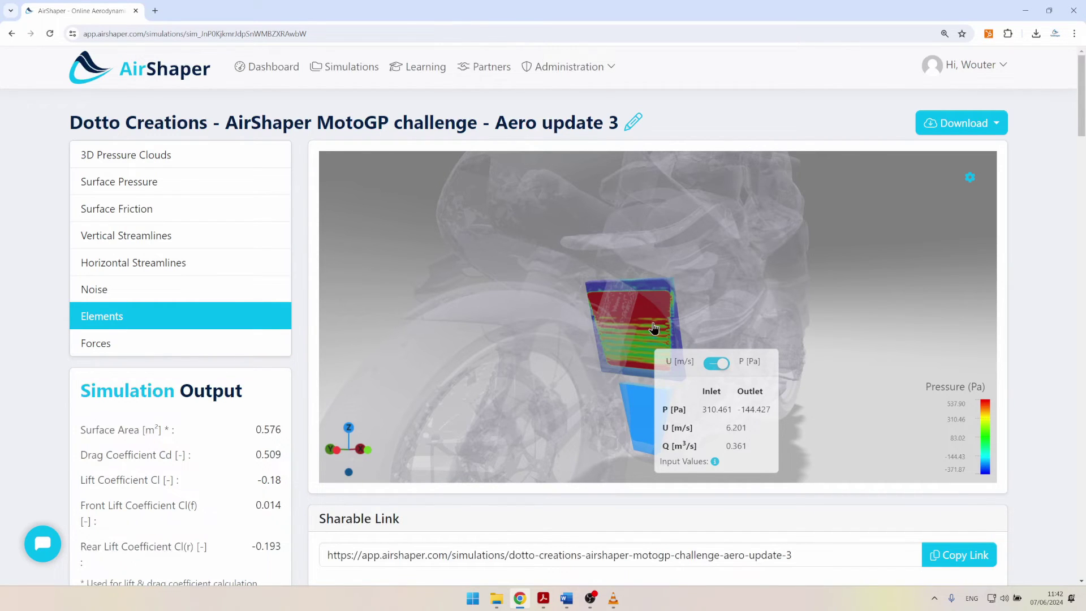
drag(768, 266, 663, 253)
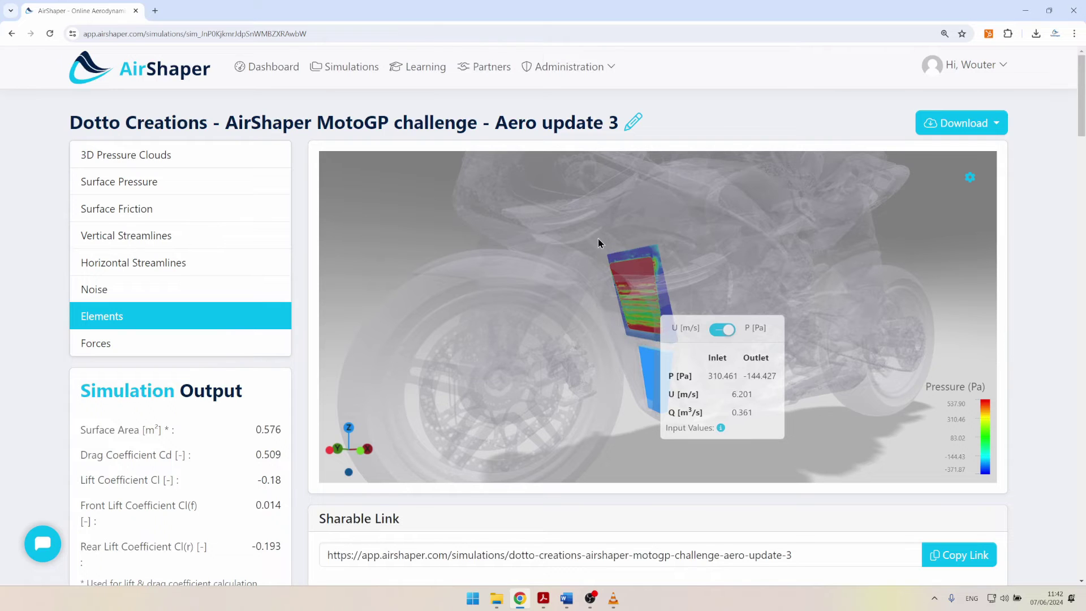
drag(525, 206, 464, 250)
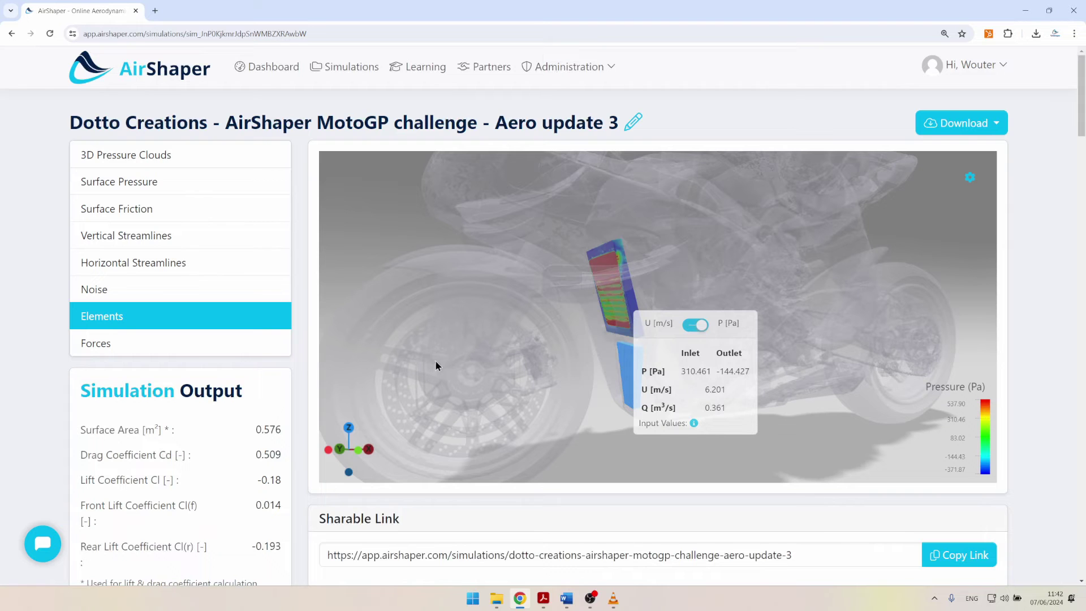
drag(481, 337, 628, 319)
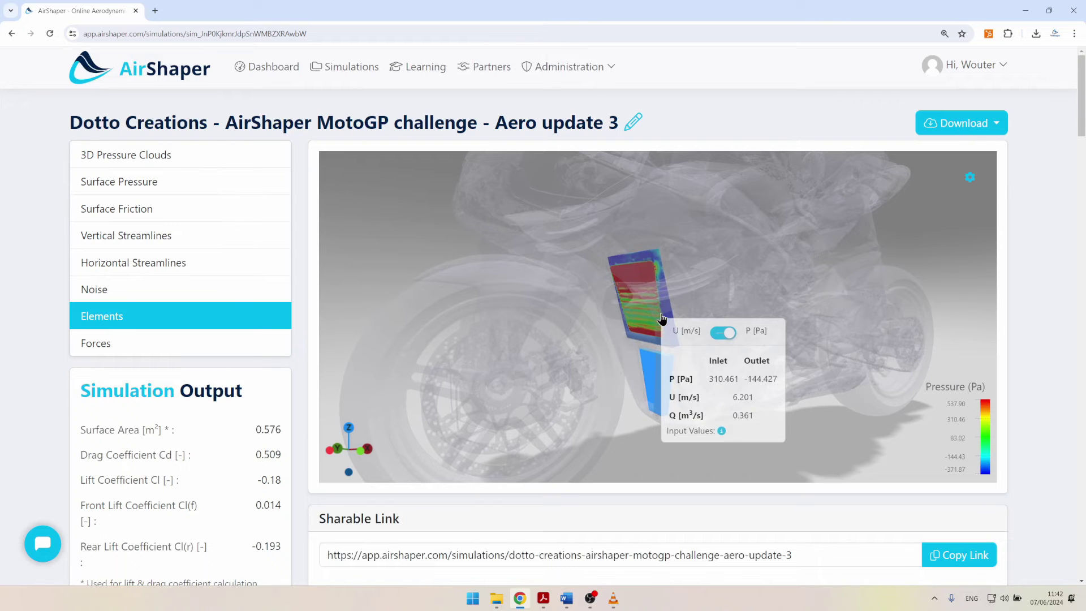
Show the pressure distribution on the lower radiator and inspect it up close
click(655, 378)
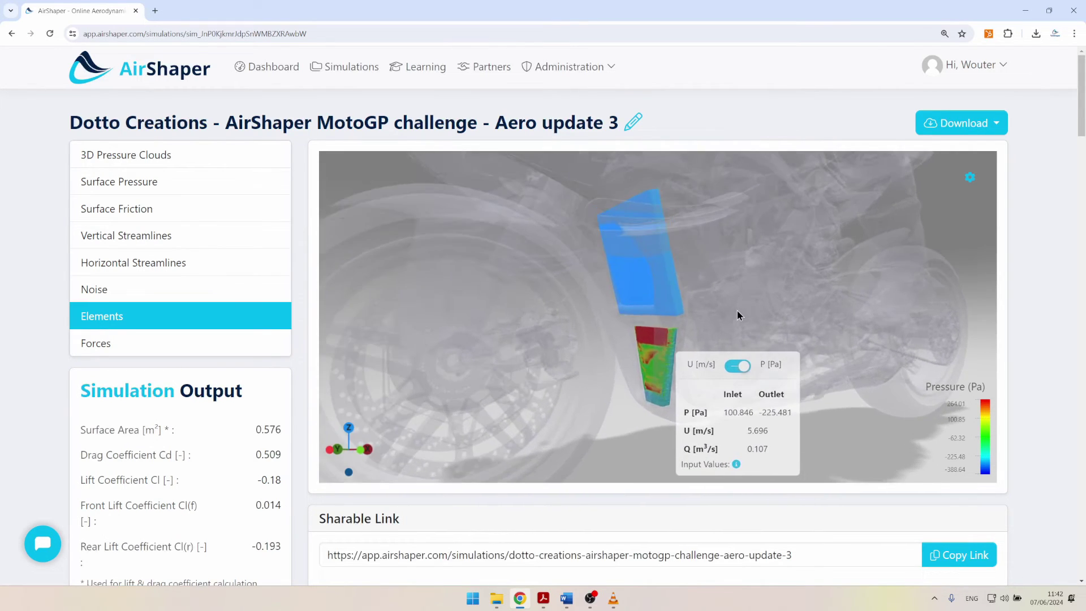
mouse_move(738, 315)
mouse_down()
mouse_move(698, 308)
mouse_move(737, 318)
mouse_up()
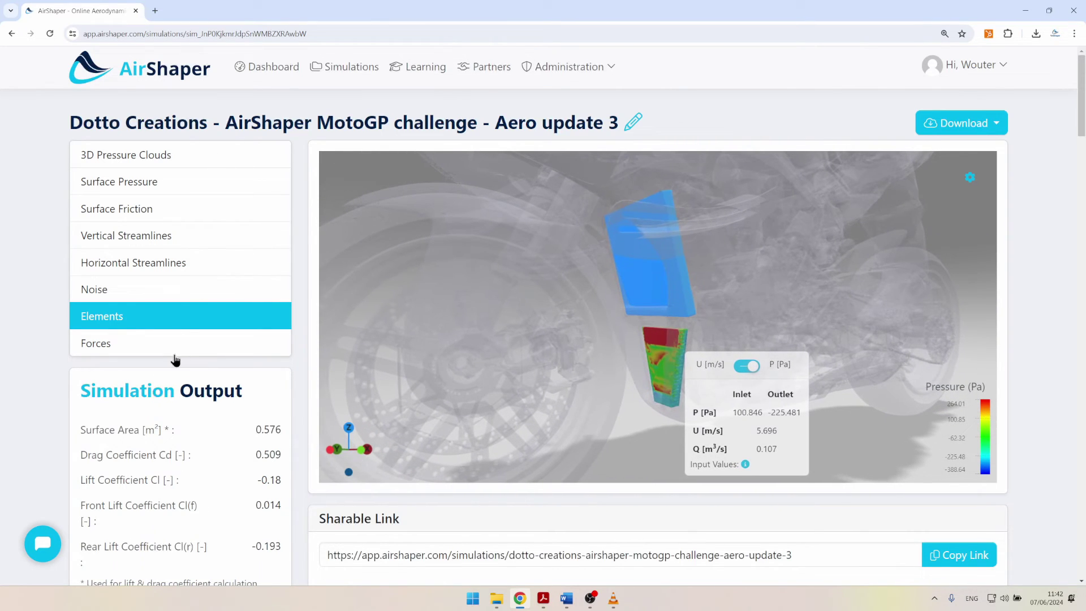
Check the lower fairing area in the Noise and Forces results, and reopen the lower radiator's pressure distribution in Elements
click(176, 290)
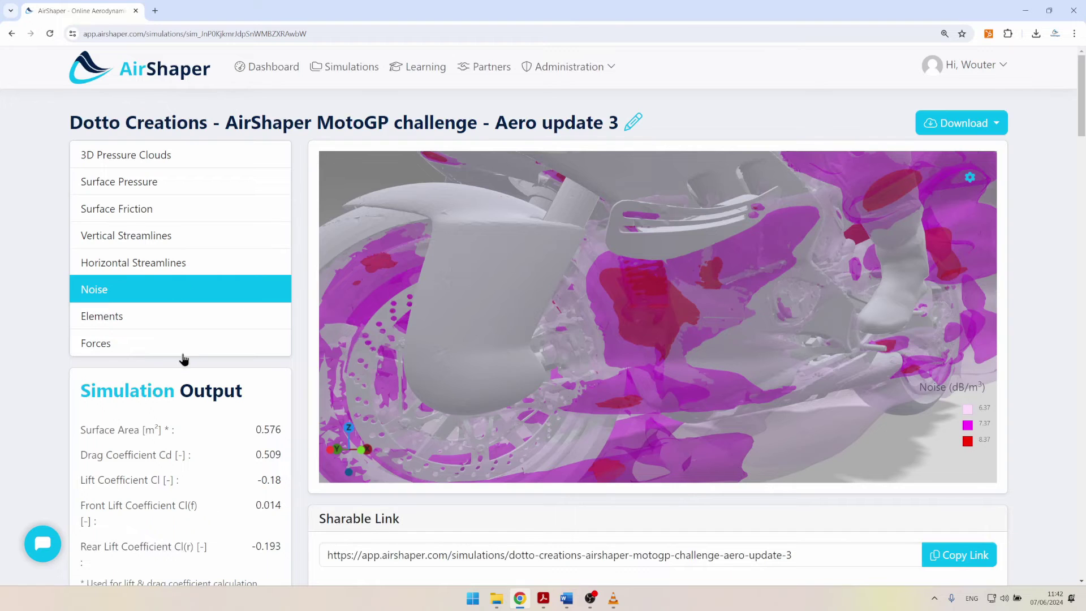
click(142, 350)
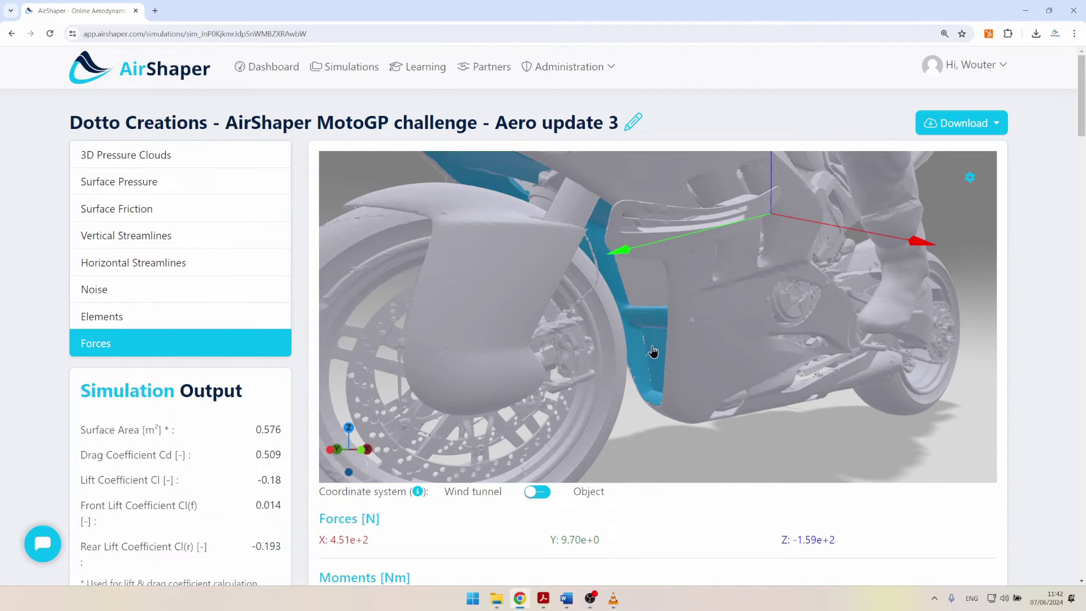
click(149, 317)
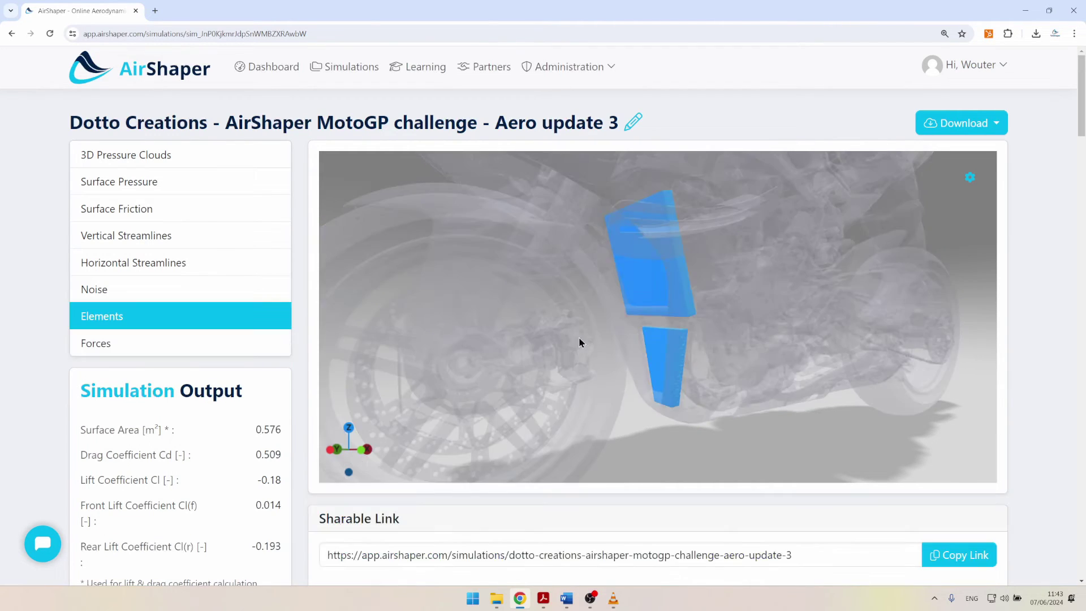
click(667, 352)
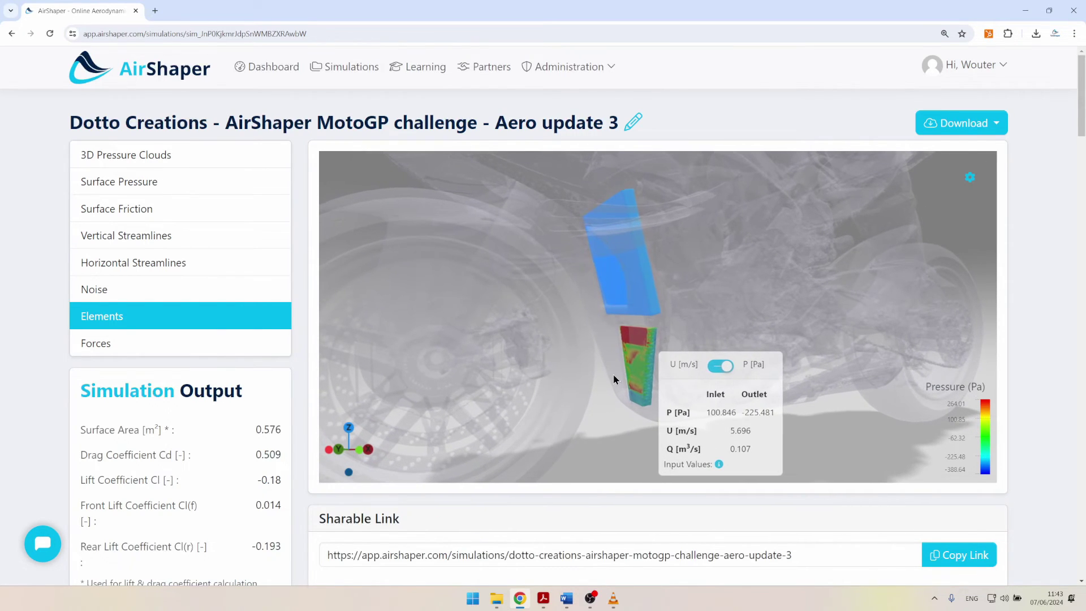
drag(501, 369, 577, 376)
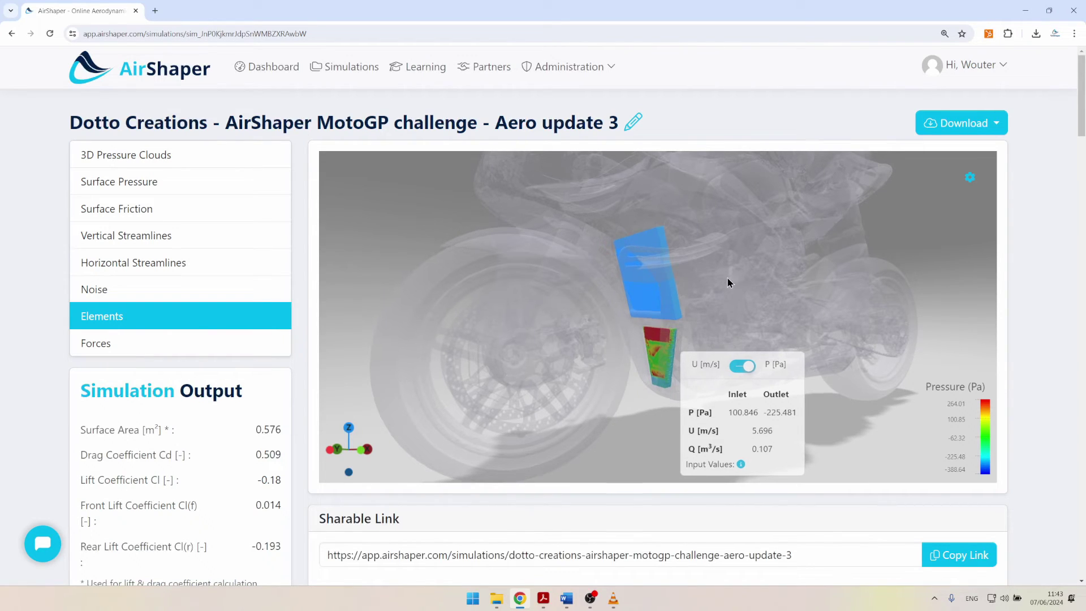
Bring back the upper radiator's pressure distribution and examine it from different angles behind the front wheel
click(650, 314)
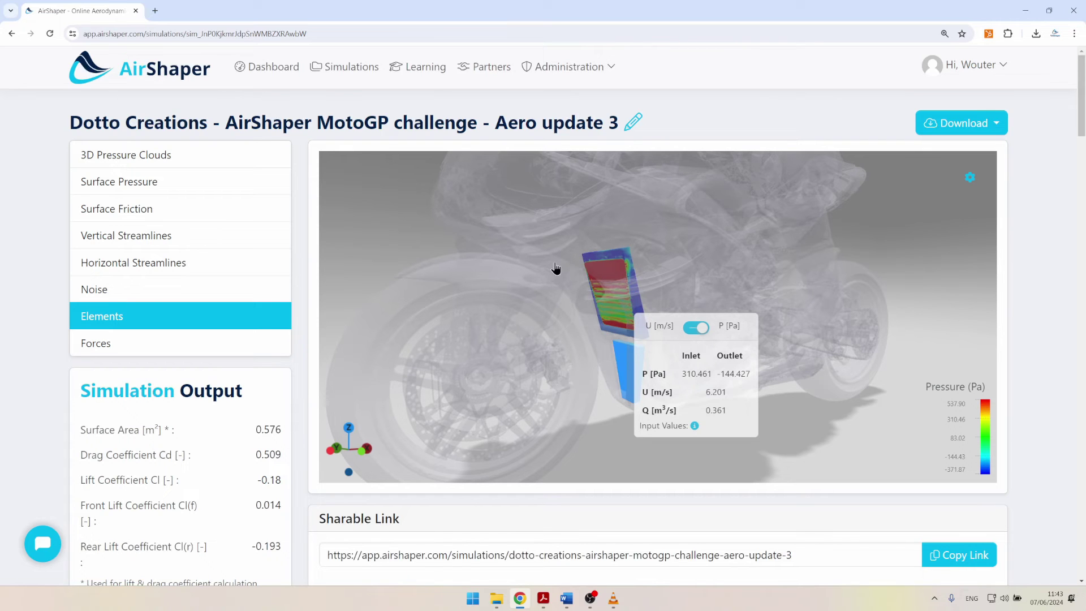
drag(617, 258, 679, 259)
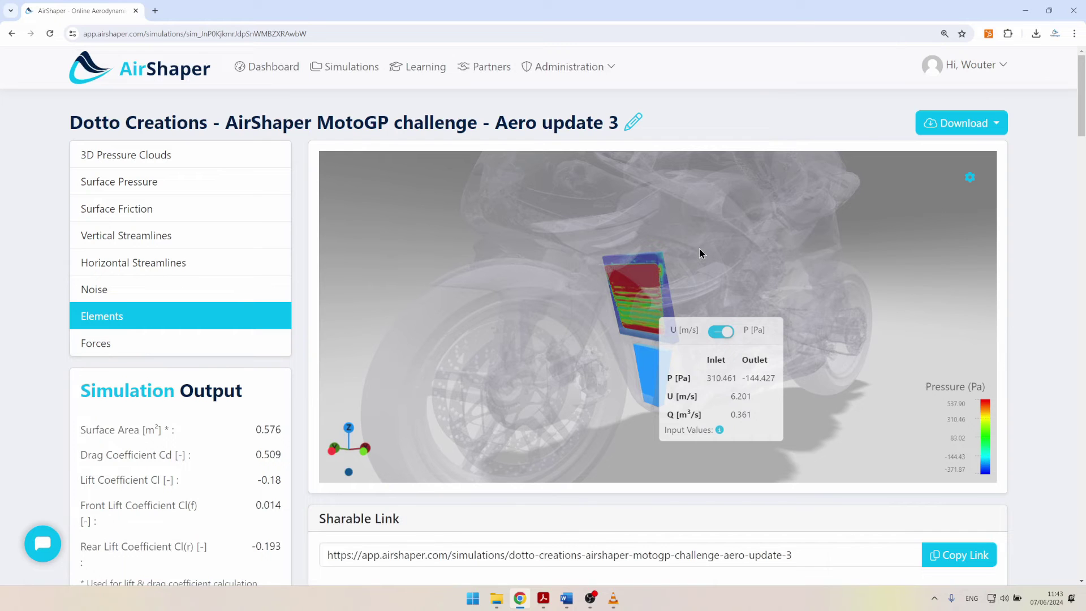
drag(730, 249, 714, 249)
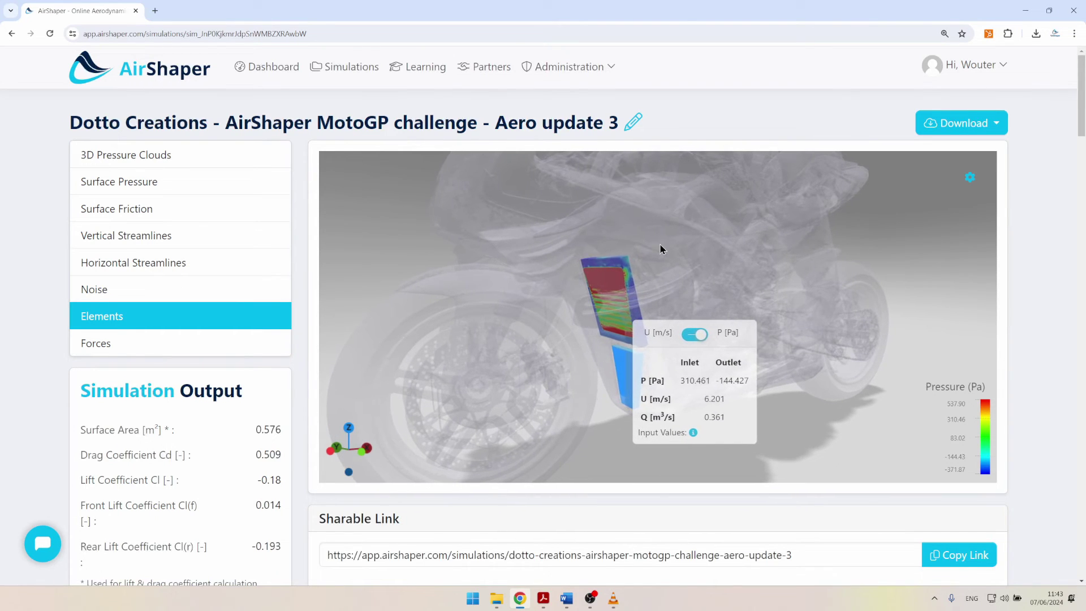
Show the Forces results and read the forces on the helmet, front fender, main fairing and upper front winglet individually
click(210, 342)
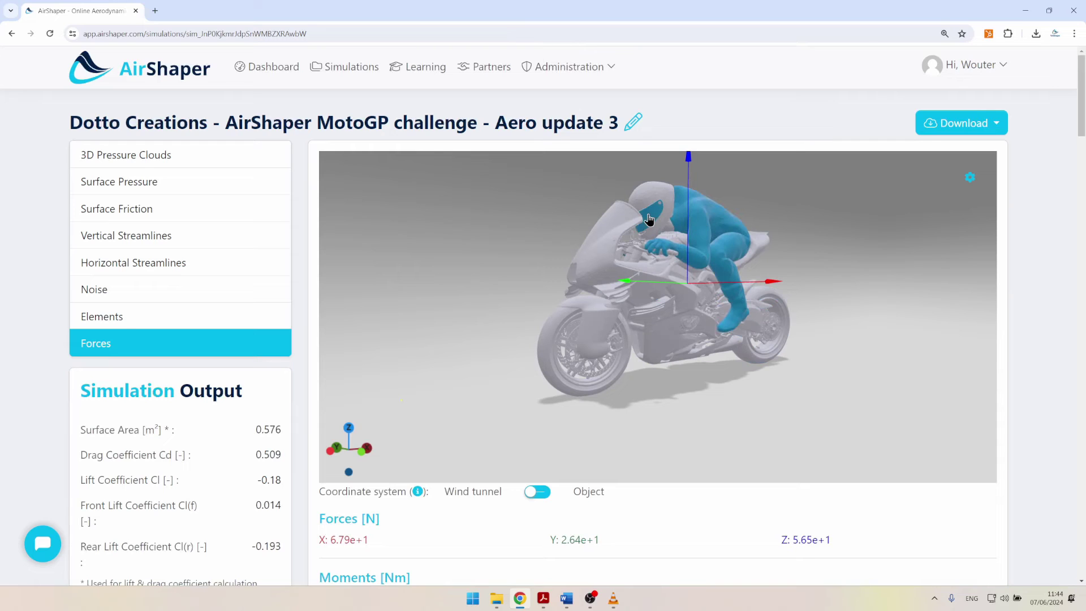
click(654, 197)
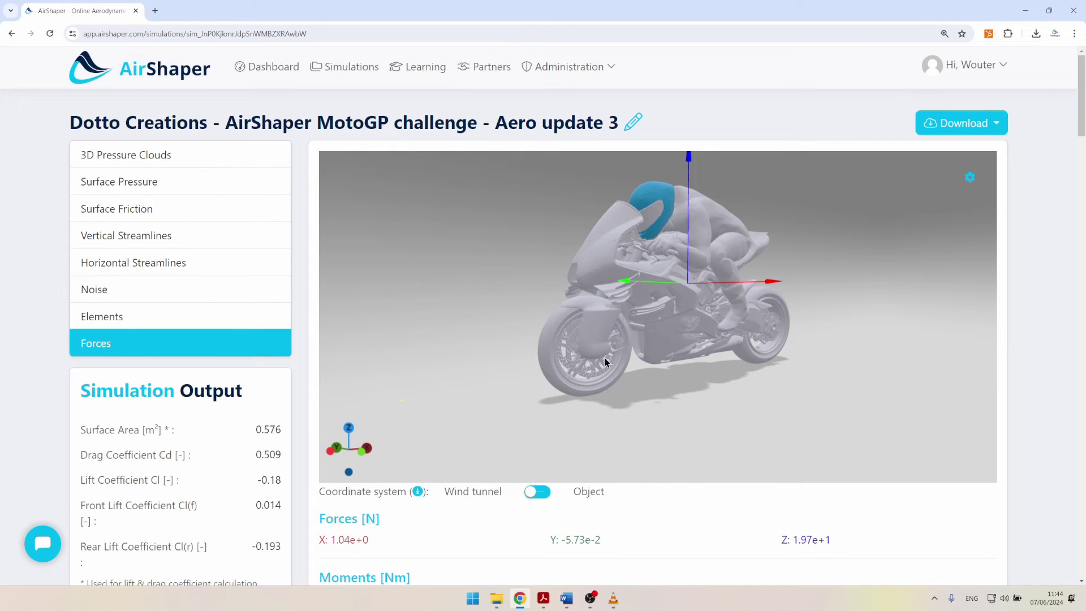
click(605, 317)
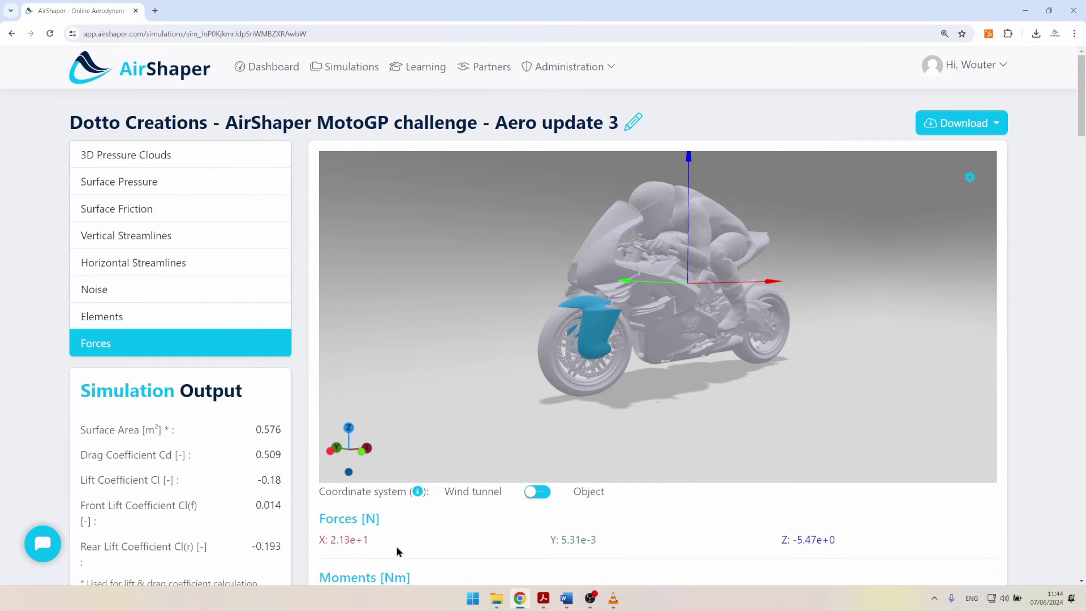
scroll(447, 529, down, 1)
scroll(611, 510, up, 1)
scroll(626, 494, up, 1)
click(626, 297)
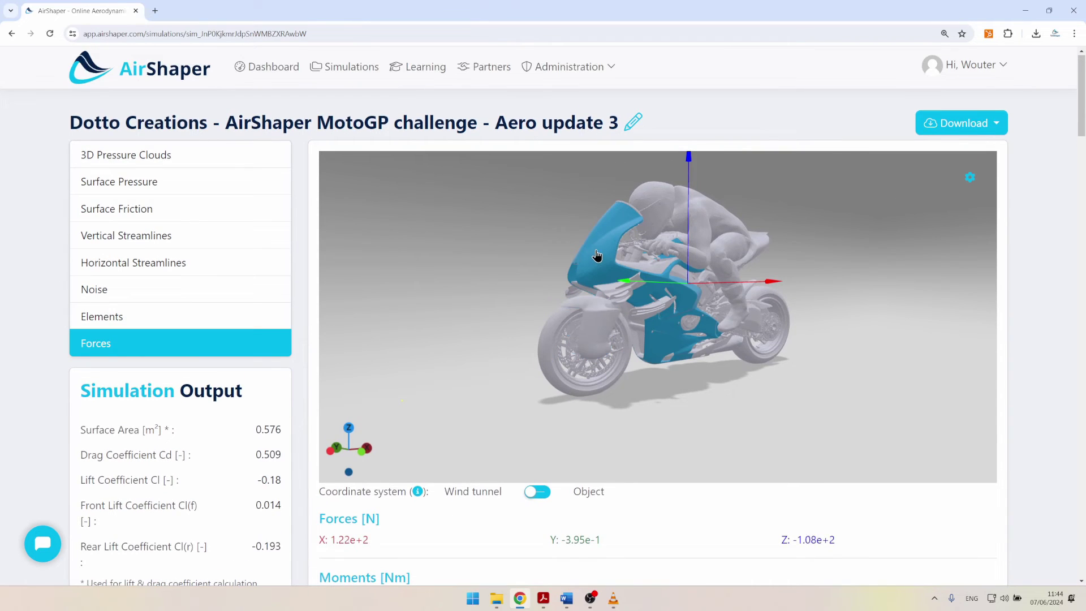
click(615, 290)
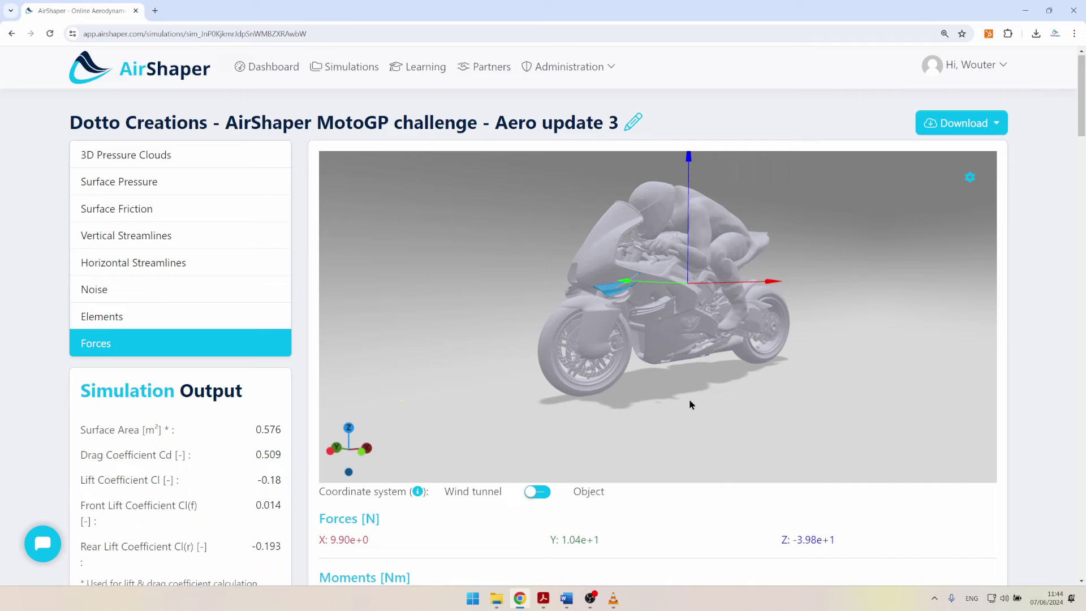
Compare the forces on the lower winglets on both sides of the fairing, viewing the motorcycle from the front and side
scroll(666, 386, up, 5)
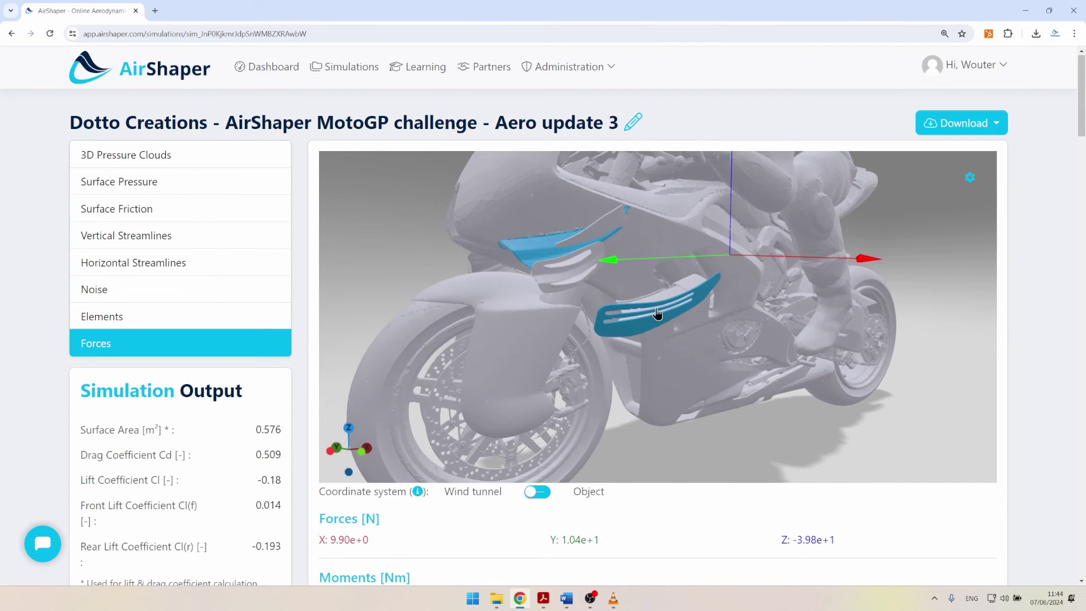
scroll(673, 396, down, 3)
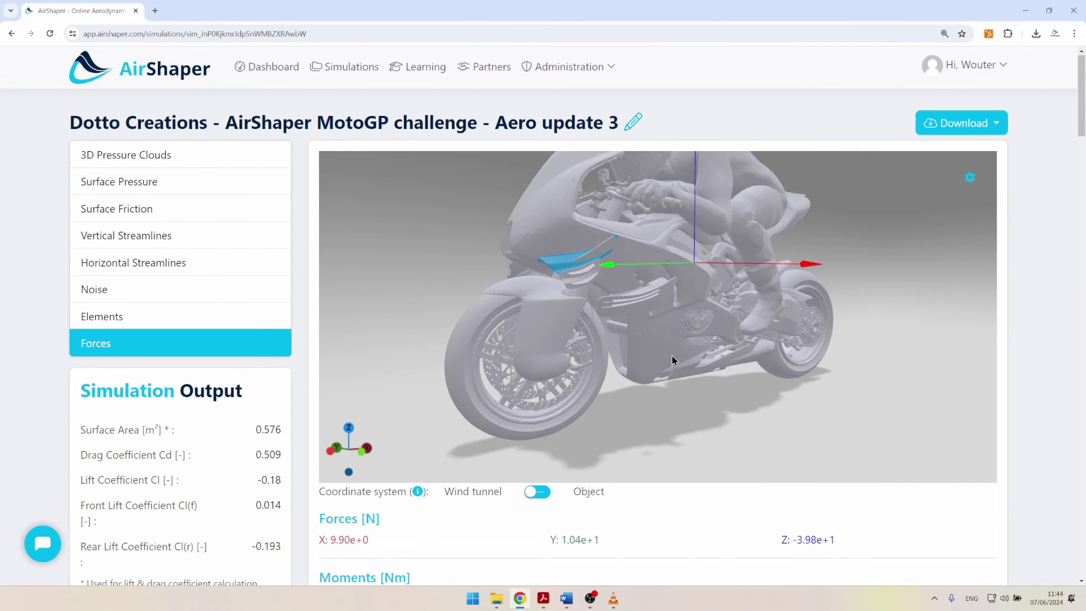
scroll(828, 425, down, 3)
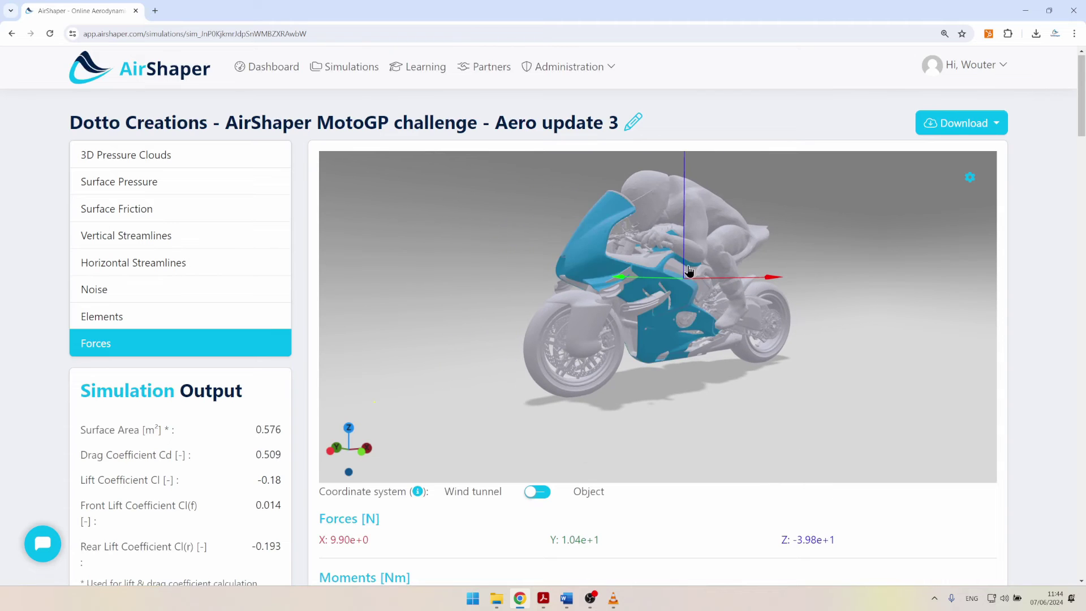
drag(828, 333, 662, 172)
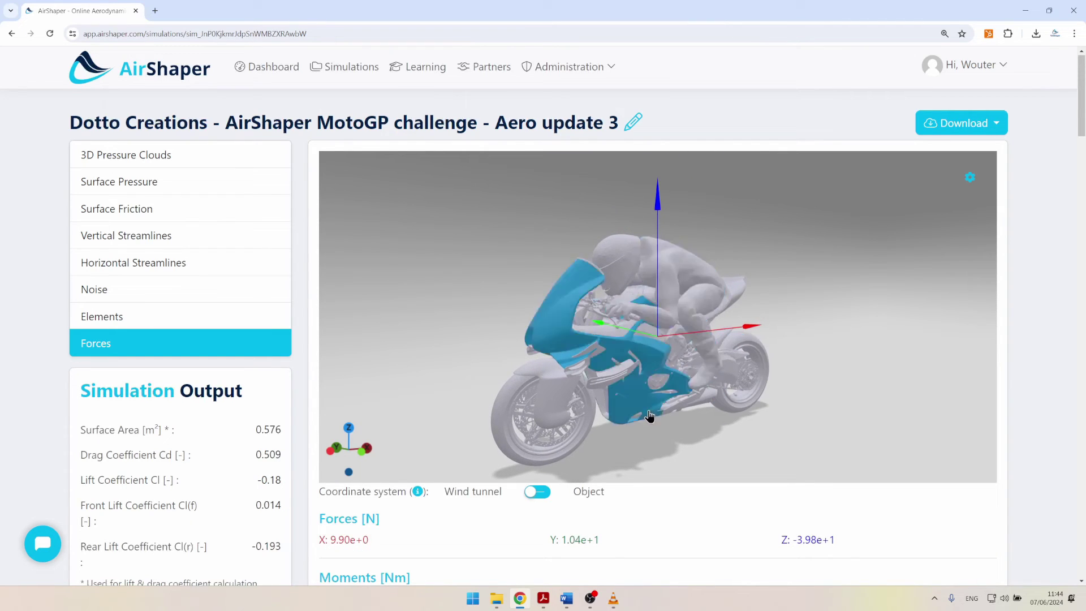
scroll(729, 447, up, 2)
drag(728, 447, 774, 513)
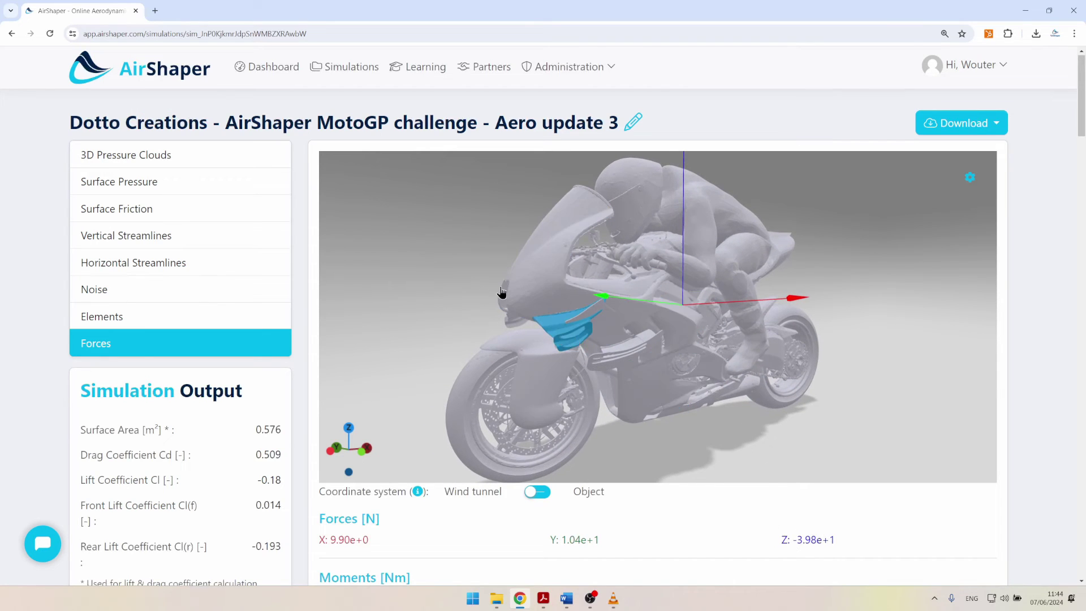
drag(497, 290, 614, 323)
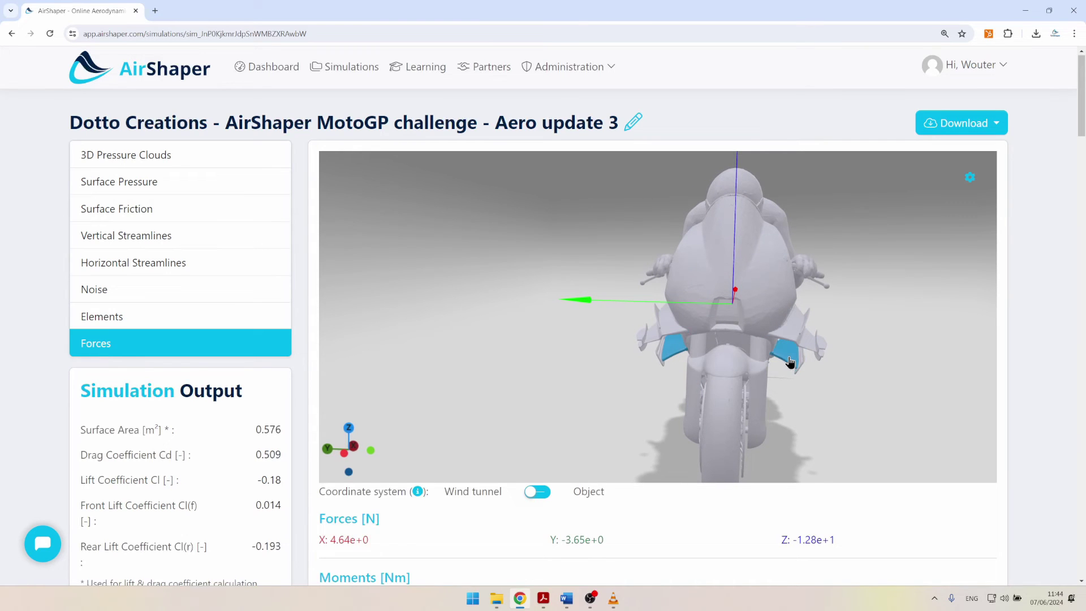
drag(864, 422, 742, 424)
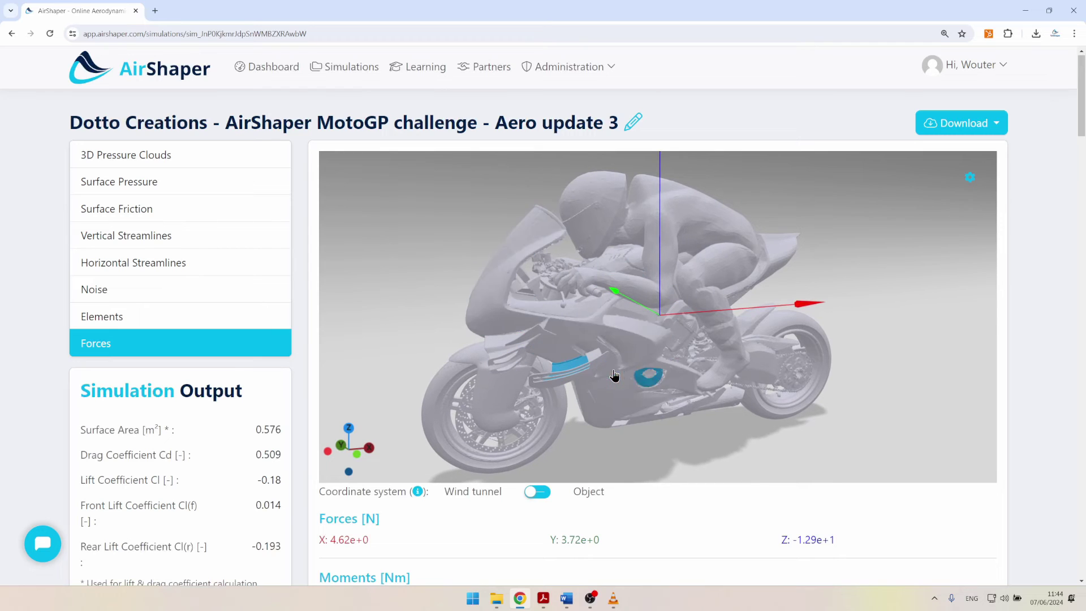
scroll(646, 369, down, 3)
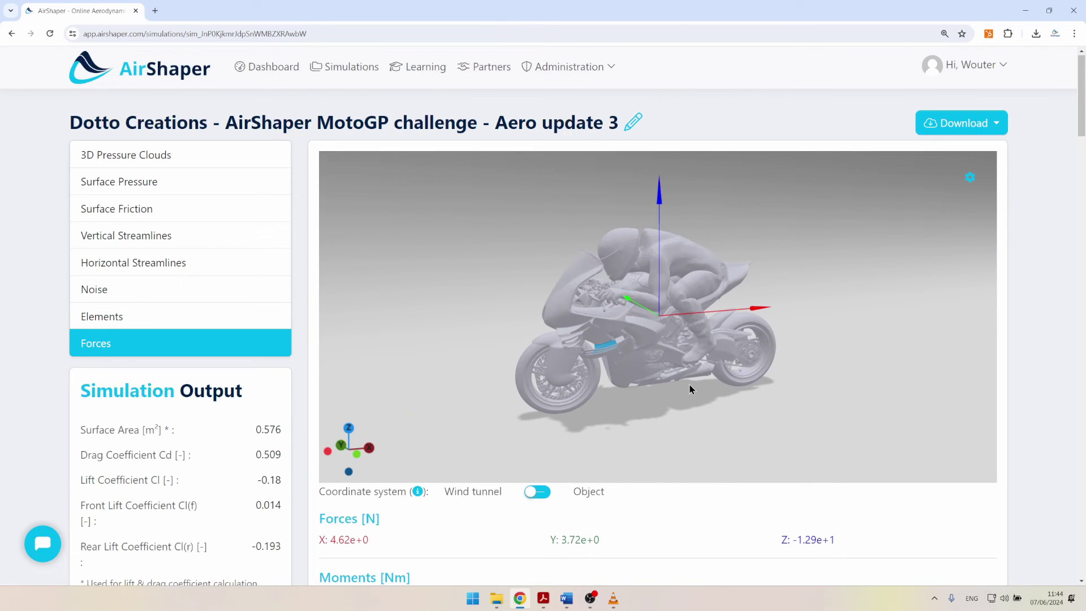
drag(525, 290, 541, 291)
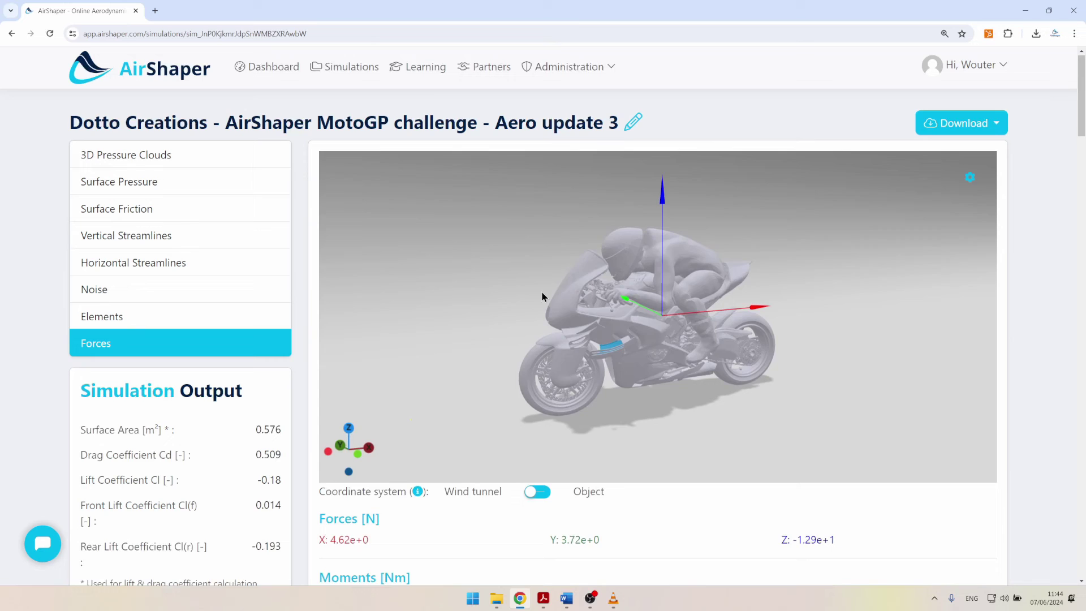
Review the download options for the simulation results without downloading anything
click(983, 131)
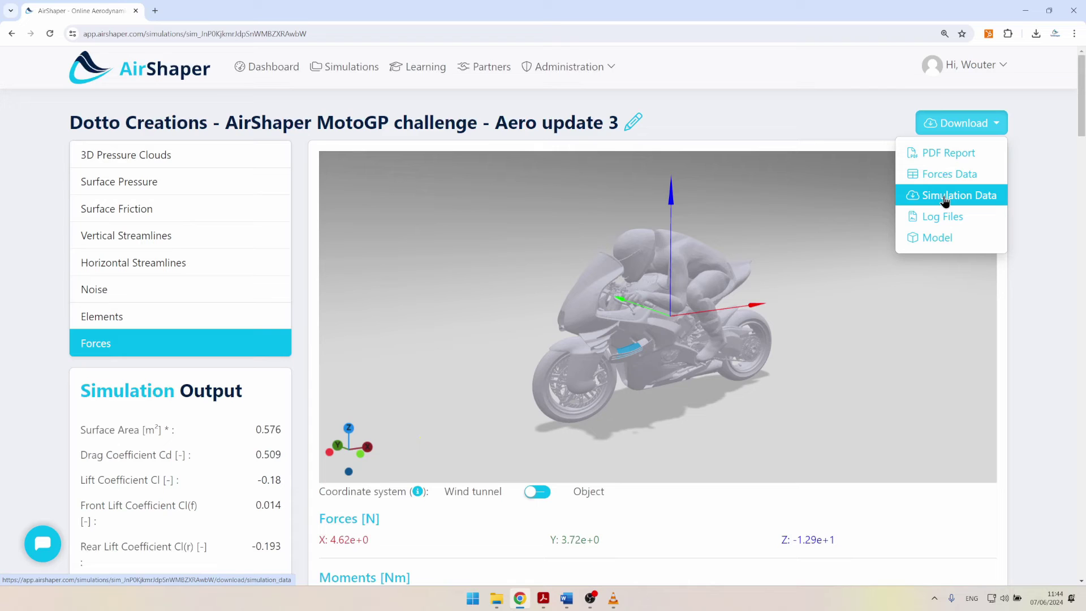
click(793, 274)
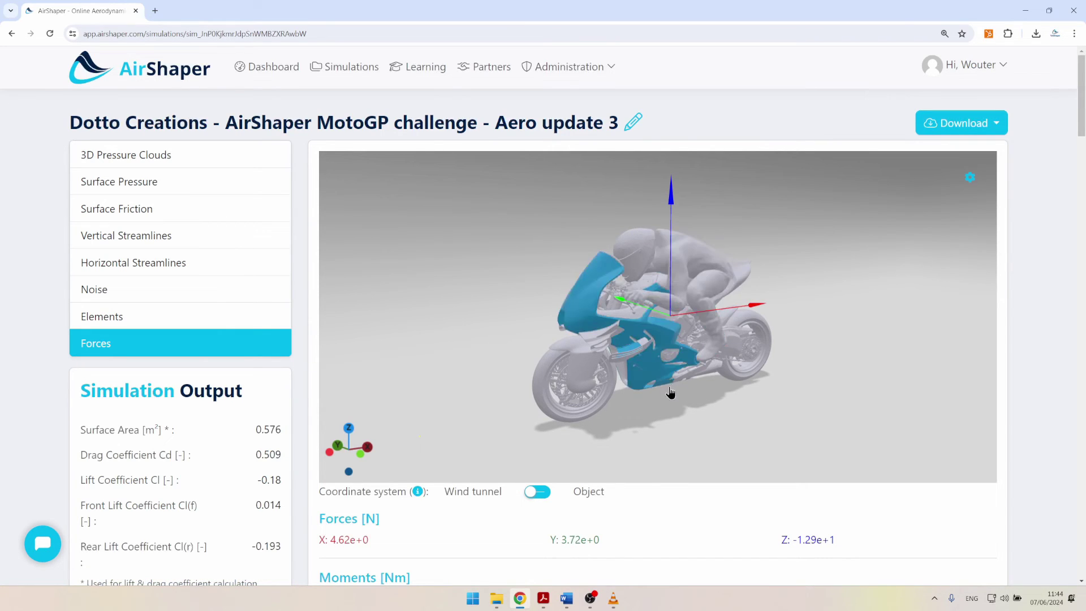
Take a closer look at the motorcycle and show the Vertical Streamlines result around it
scroll(672, 395, up, 2)
drag(672, 395, 668, 382)
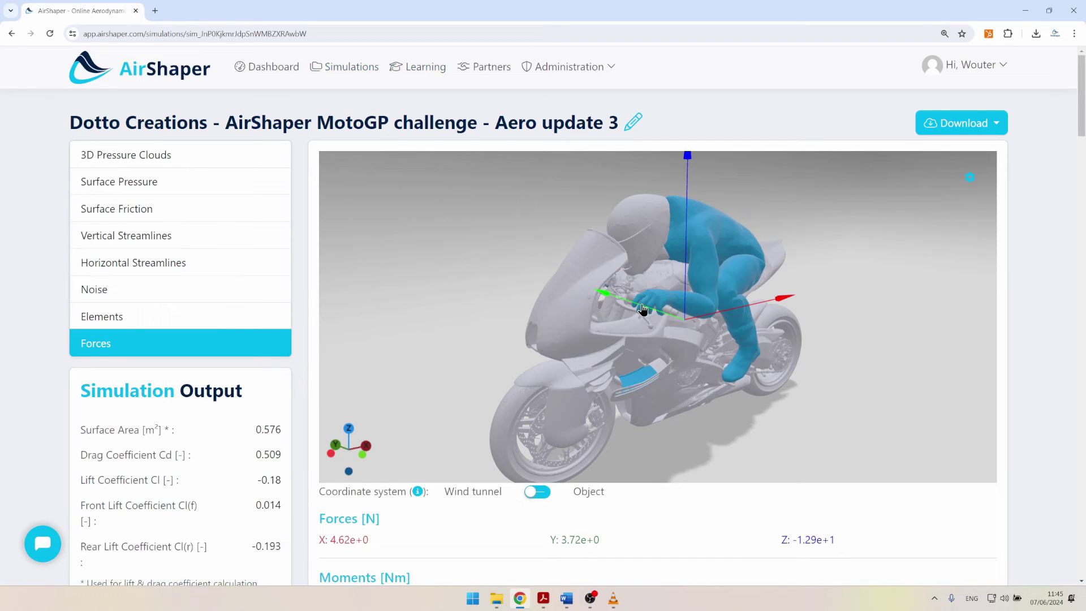
click(165, 257)
click(163, 241)
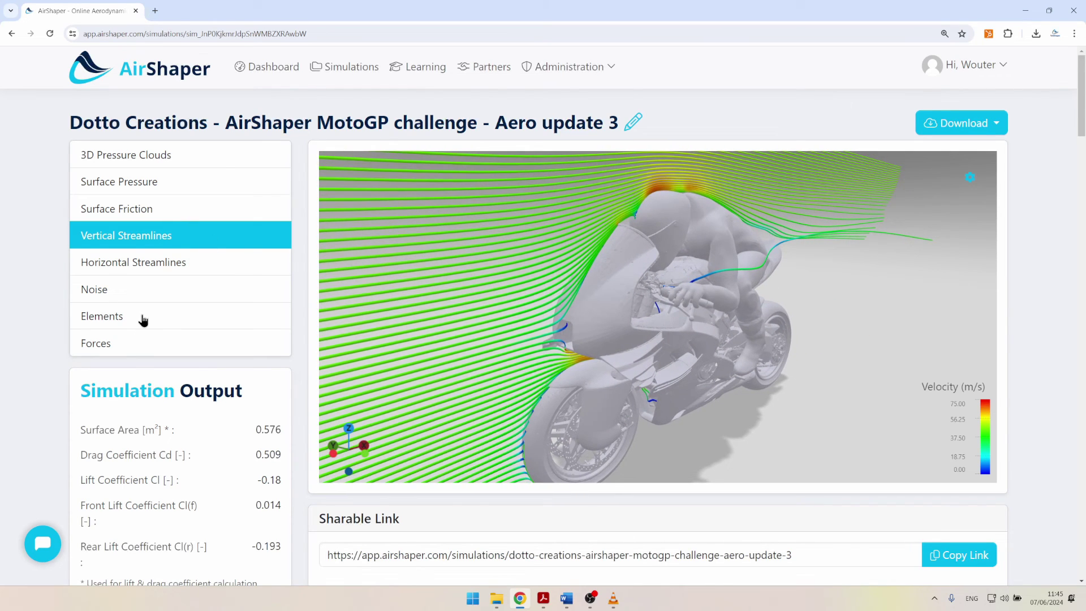
Return to the Forces results and open the download options for the simulation
click(136, 344)
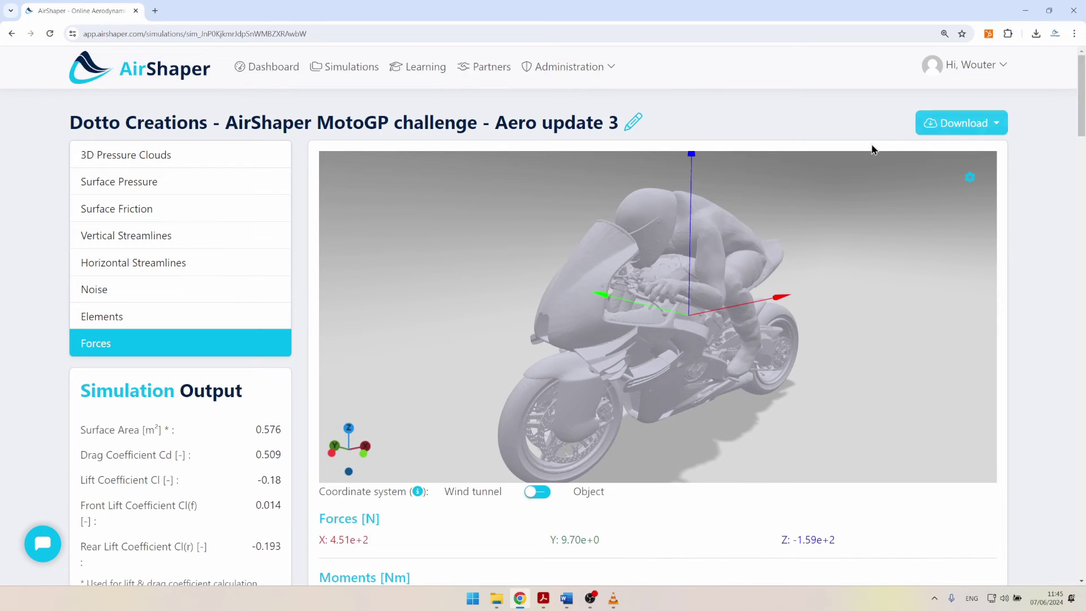
click(961, 123)
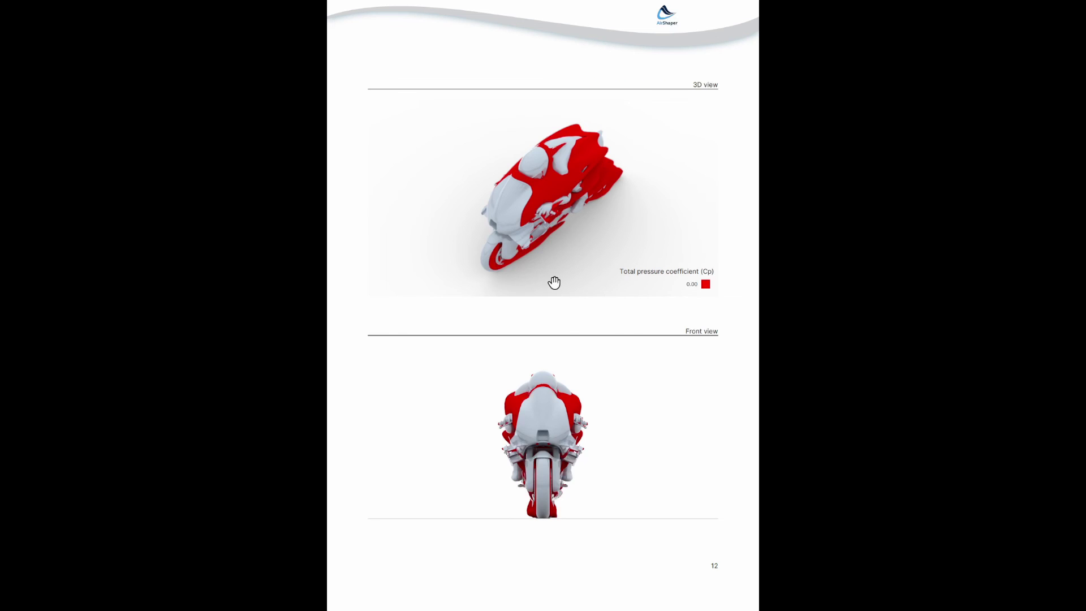
Review the report from the total pressure coefficient on page 12 through surface pressure, friction and streamlines to the pressure views on page 26
scroll(555, 283, down, 1)
scroll(558, 292, down, 1)
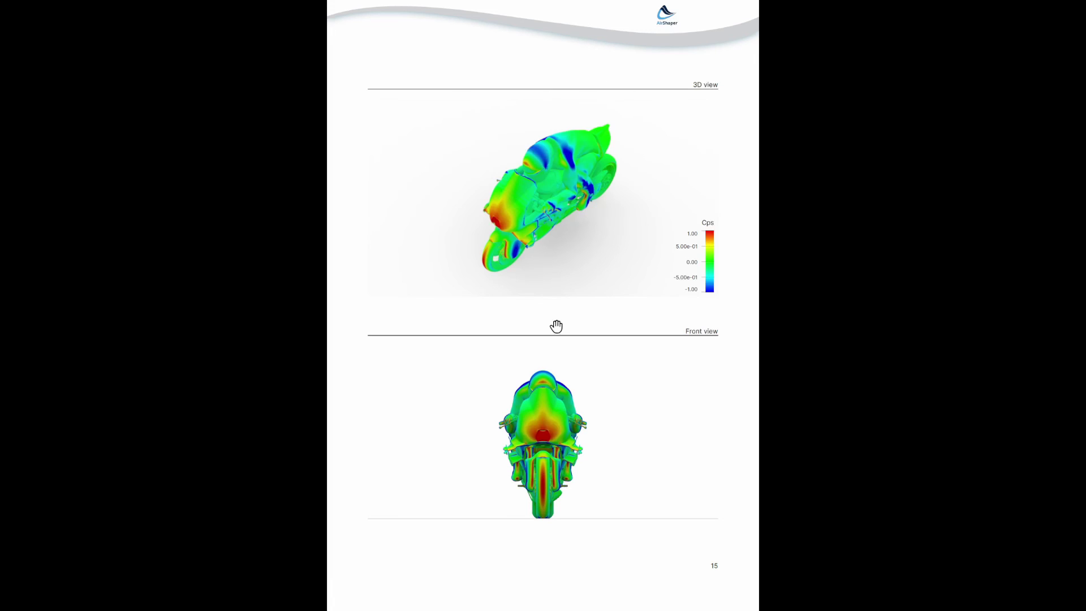
scroll(552, 317, down, 1)
scroll(542, 327, down, 3)
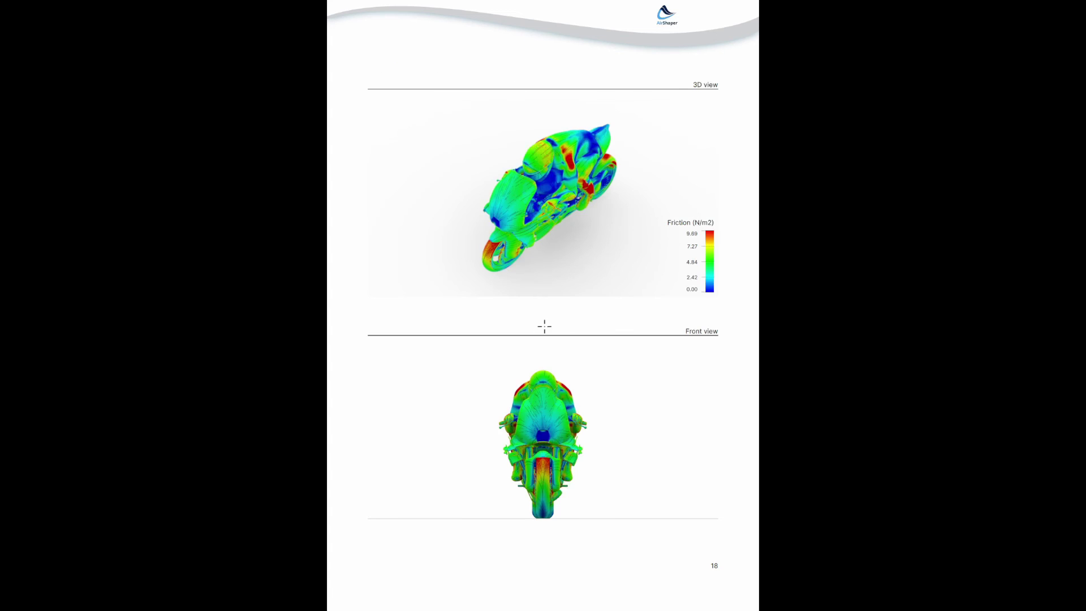
scroll(566, 331, down, 5)
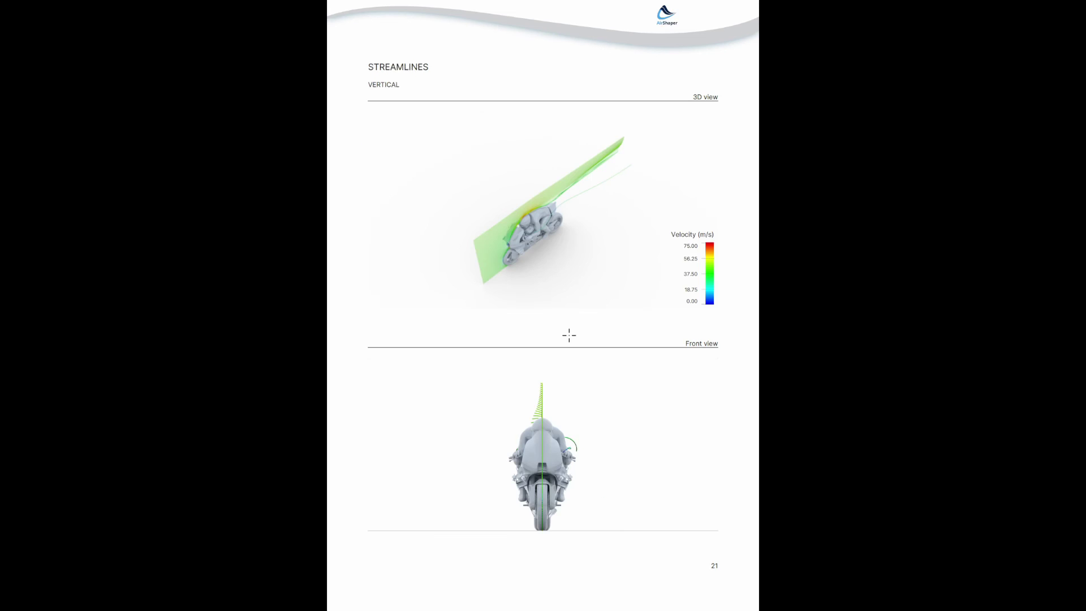
scroll(569, 335, down, 2)
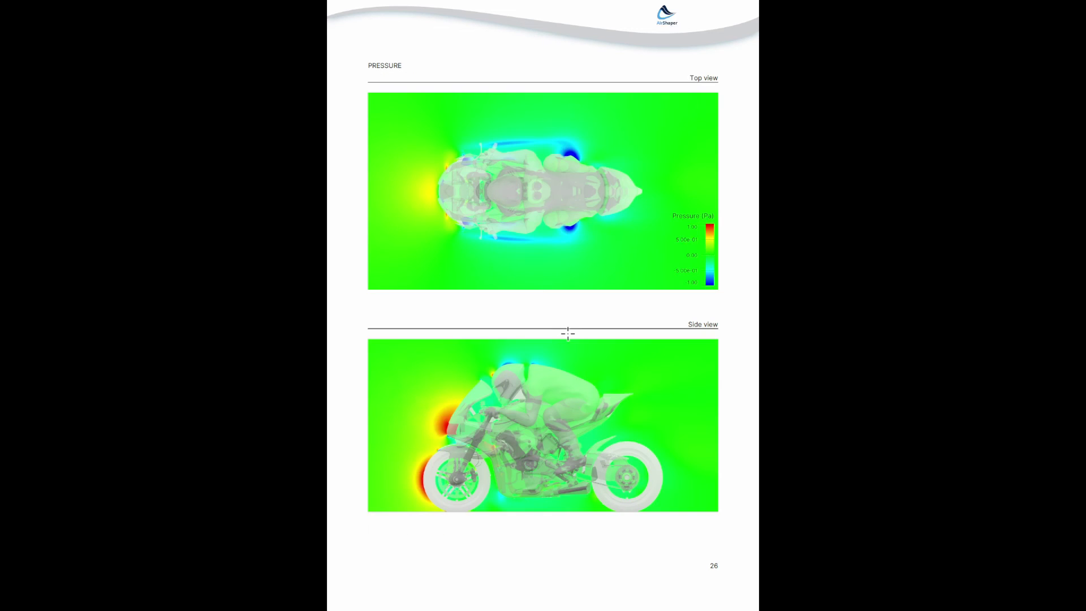
scroll(502, 356, up, 1)
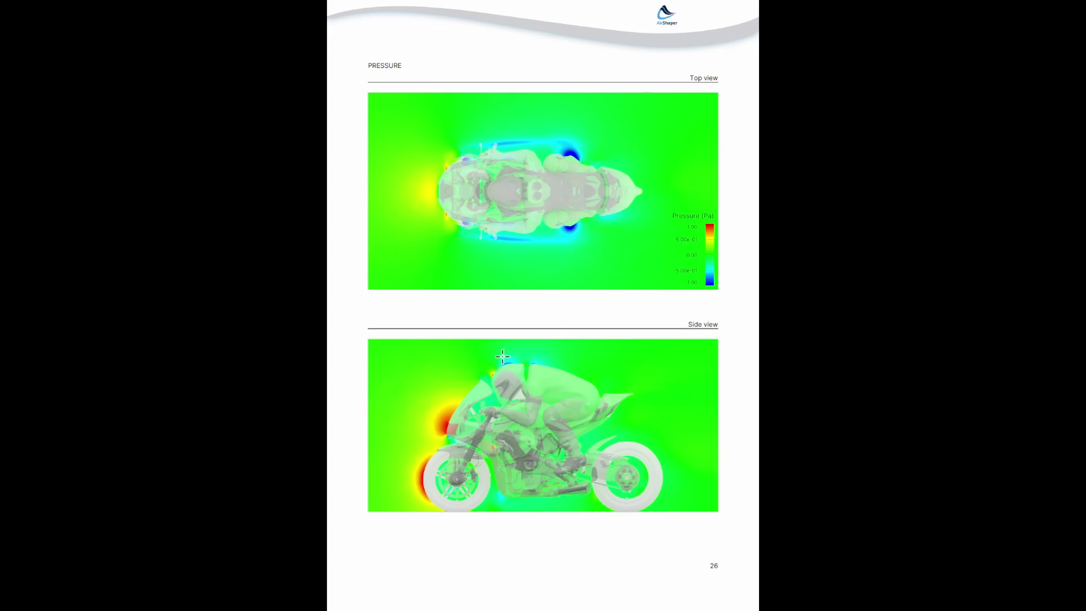